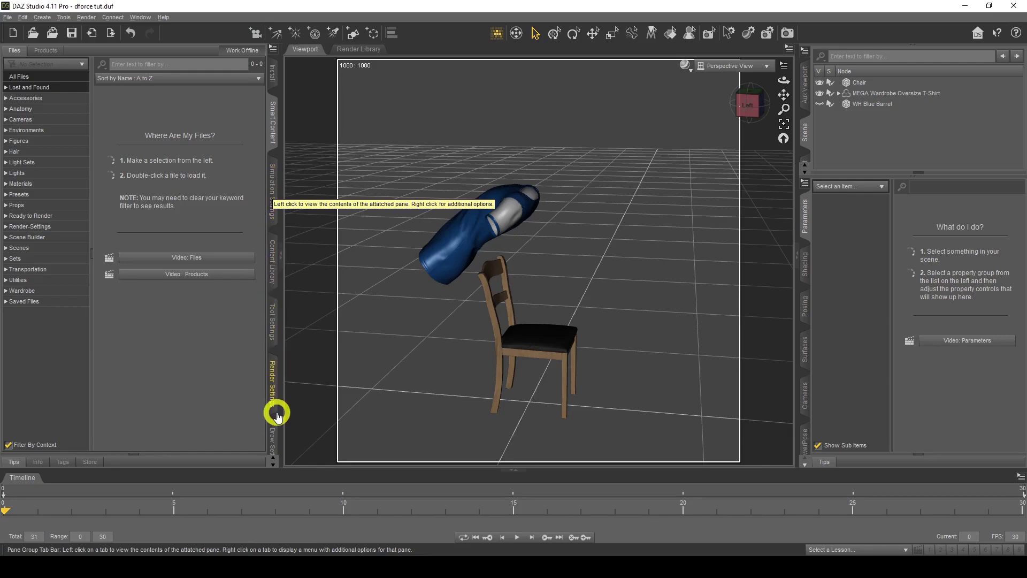
Bring up the Simulation Settings pane with the dForce engine's settings
click(143, 17)
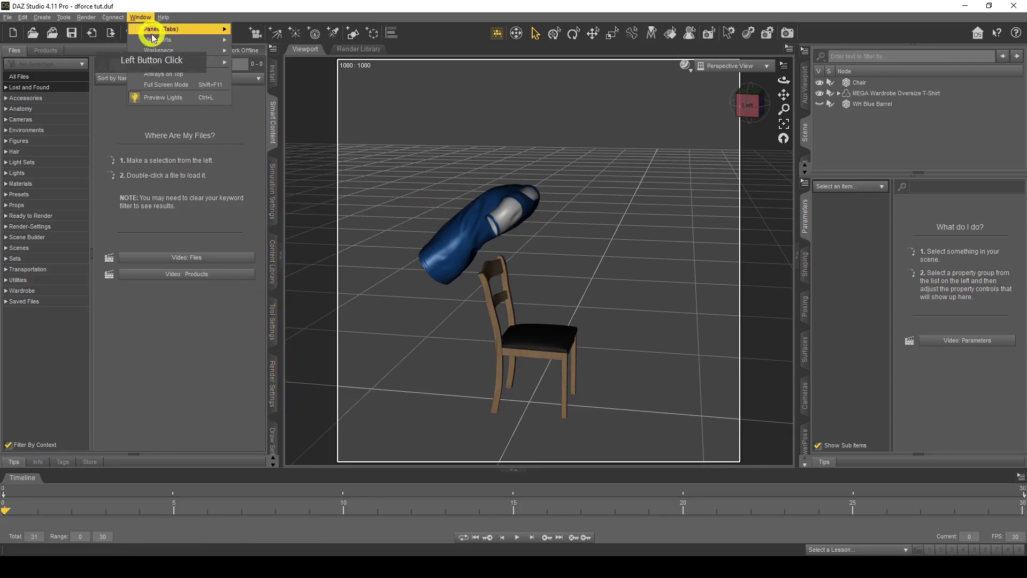
mouse_move(150, 31)
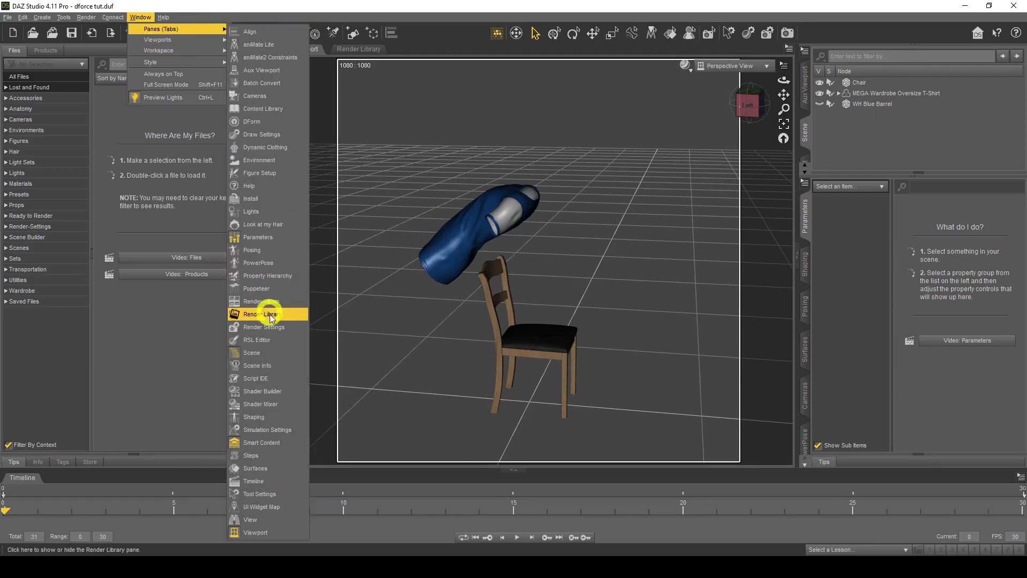
click(275, 429)
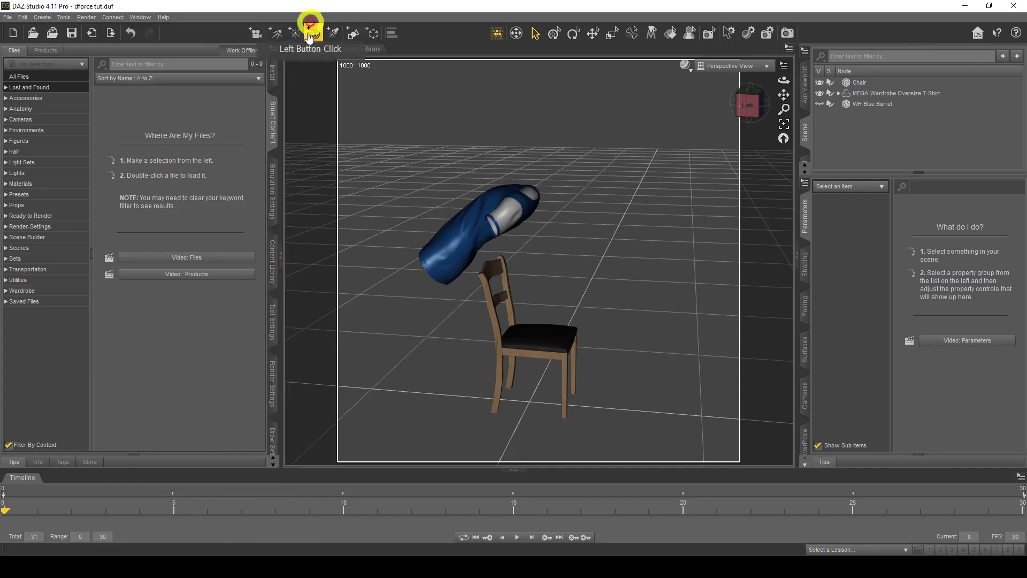
click(274, 170)
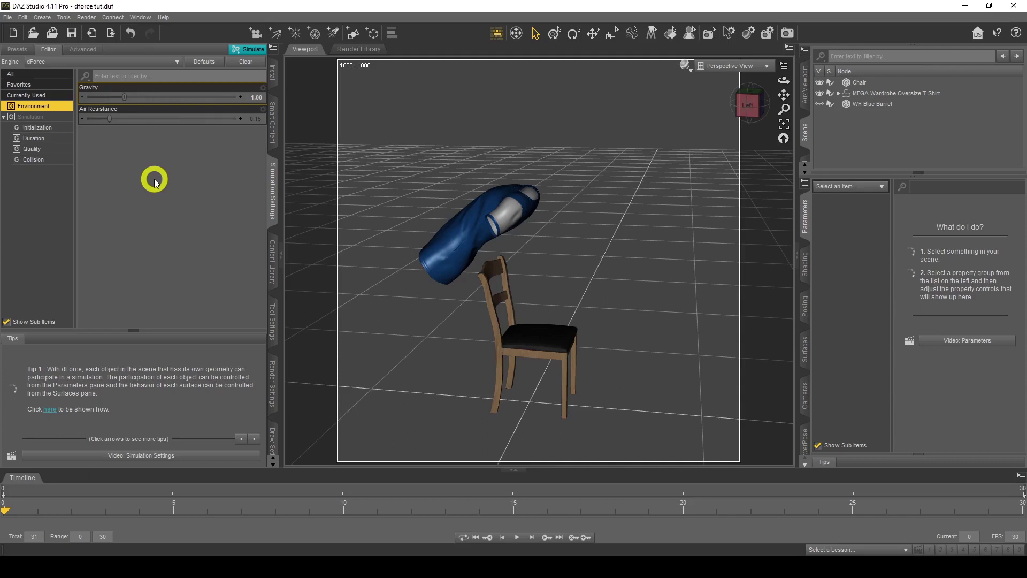
Check which OpenCL devices are available in the advanced dForce simulation settings
click(82, 50)
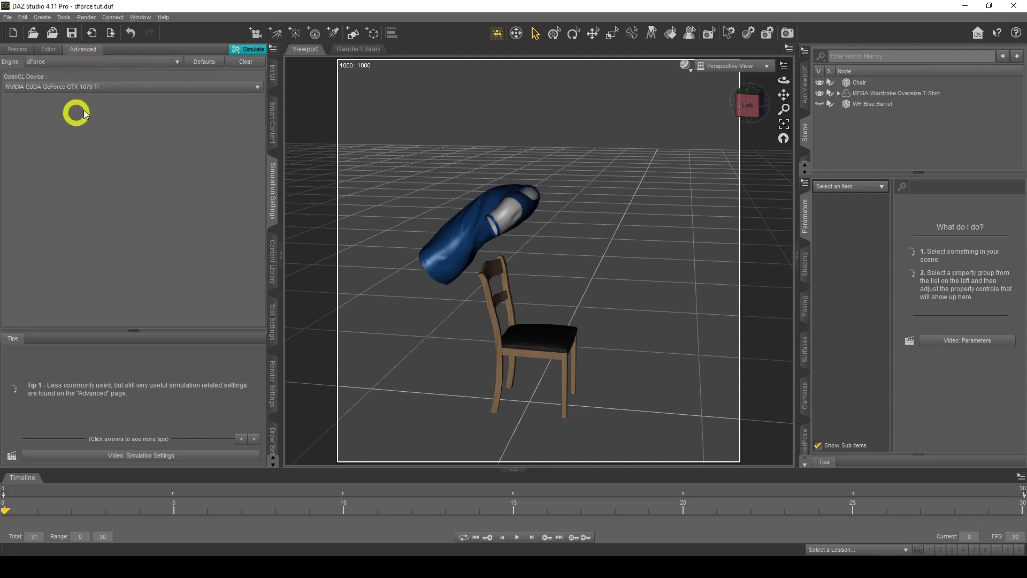
click(132, 93)
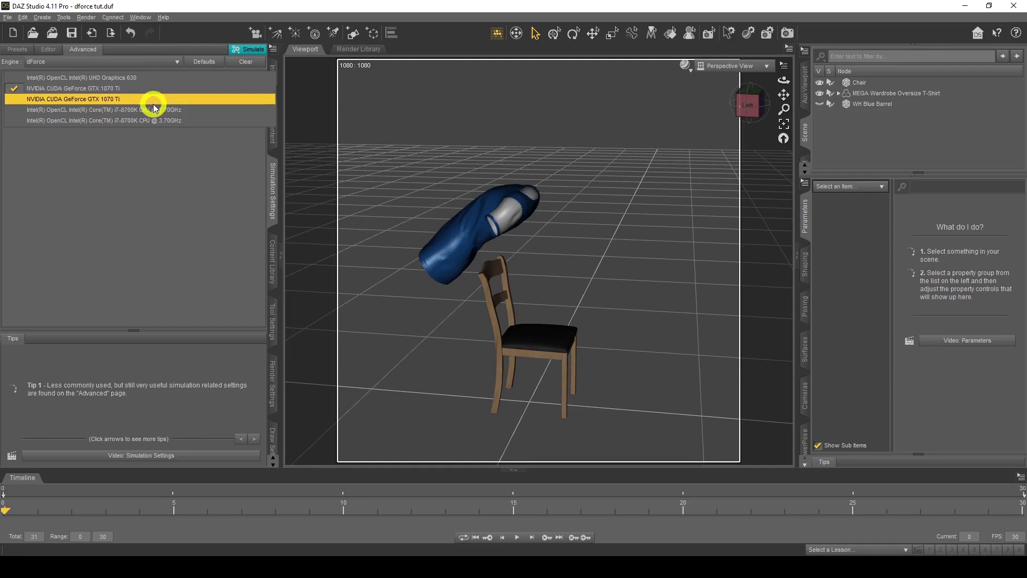
click(64, 158)
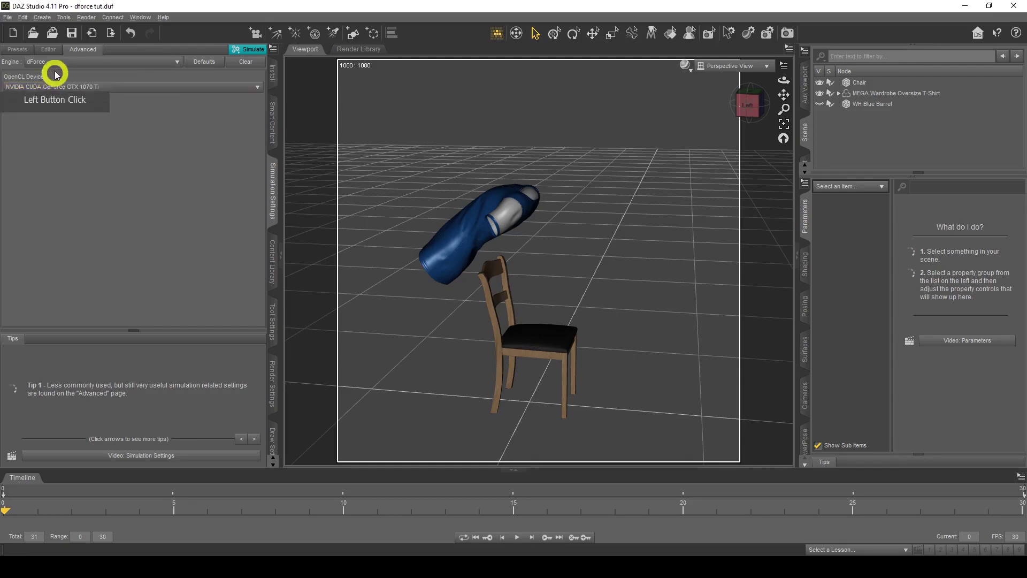
Reset Gravity to 1.00 in the dForce environment settings
click(48, 48)
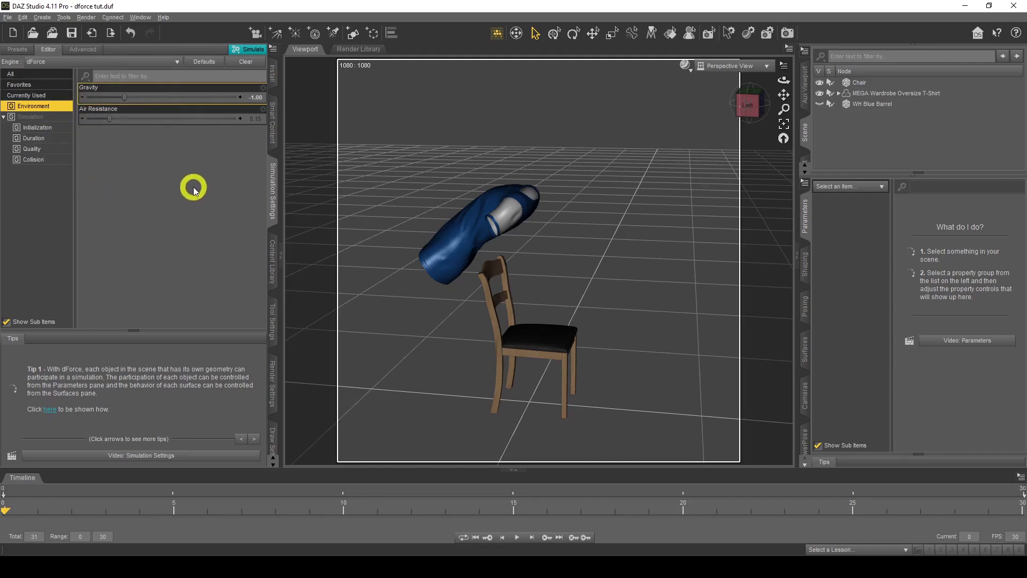
alt+click(261, 98)
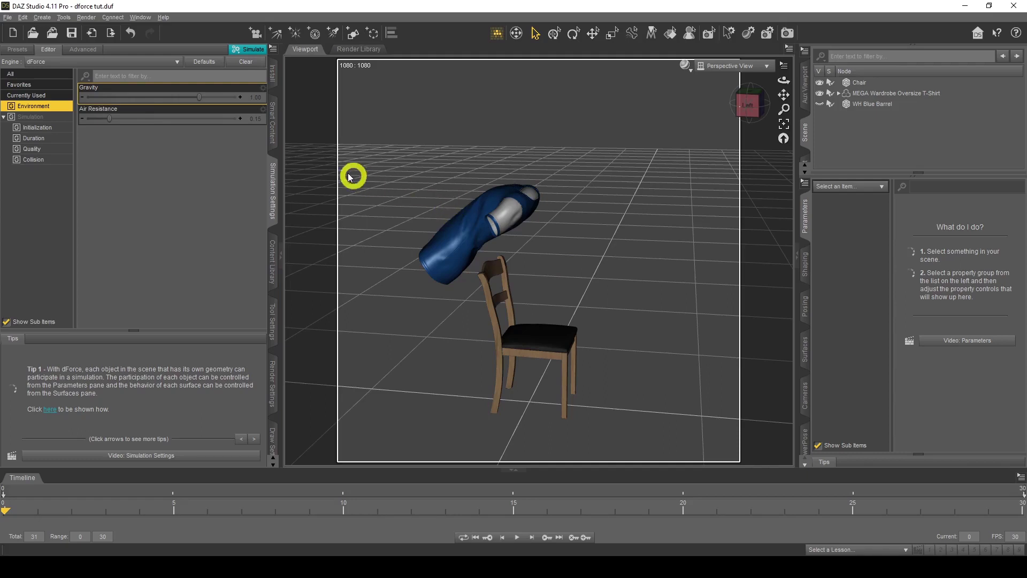
click(254, 51)
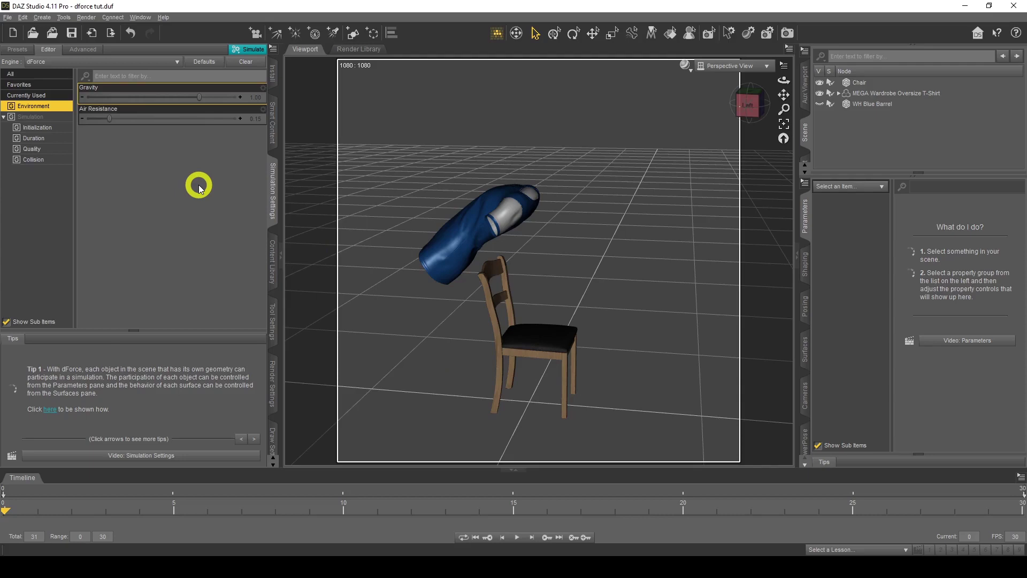
Switch Frames To Simulate to the current frame, and set it back to Animated (Use Timeline Play Range)
click(47, 129)
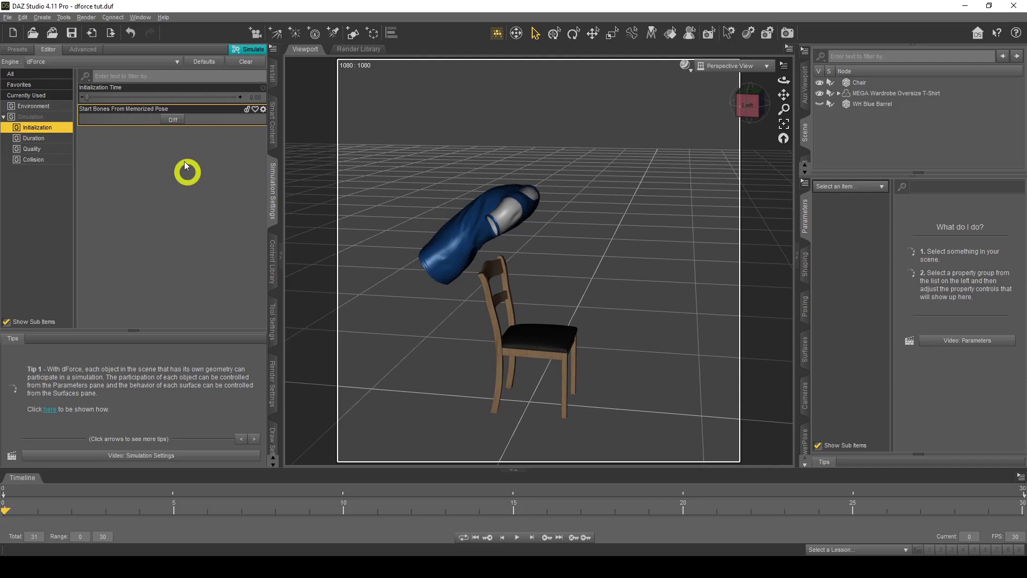
click(45, 141)
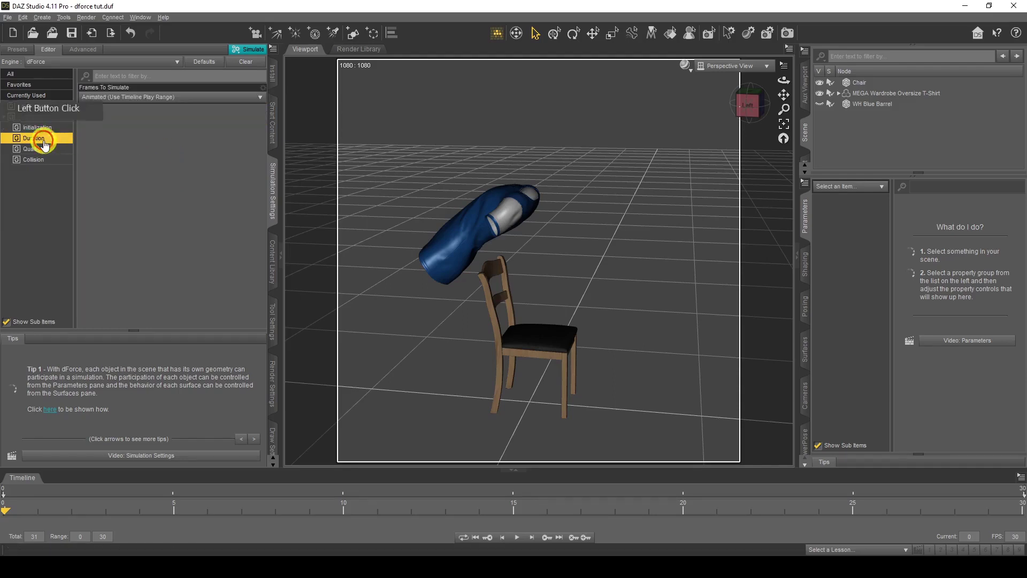
click(131, 99)
click(97, 103)
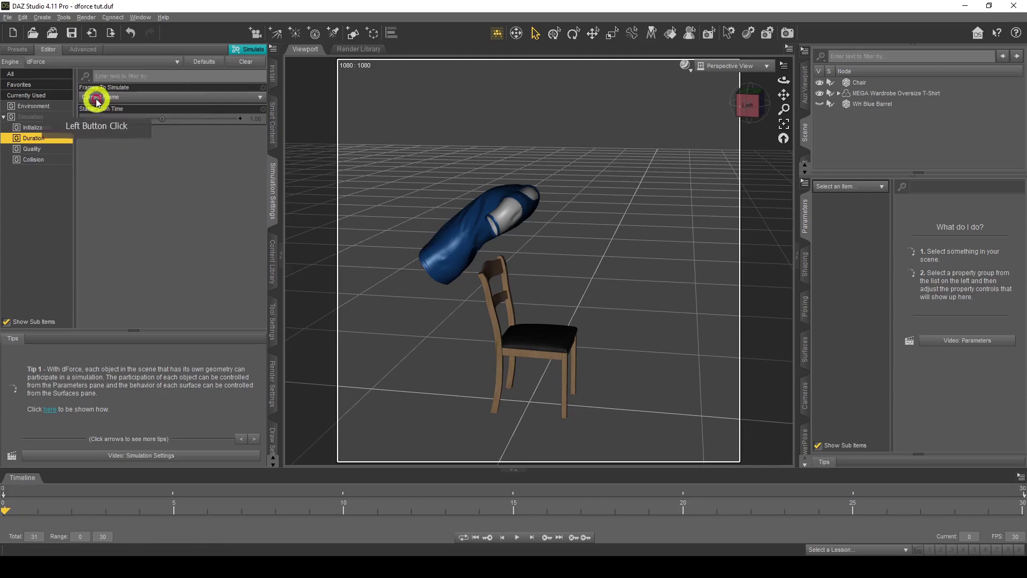
click(148, 102)
click(154, 119)
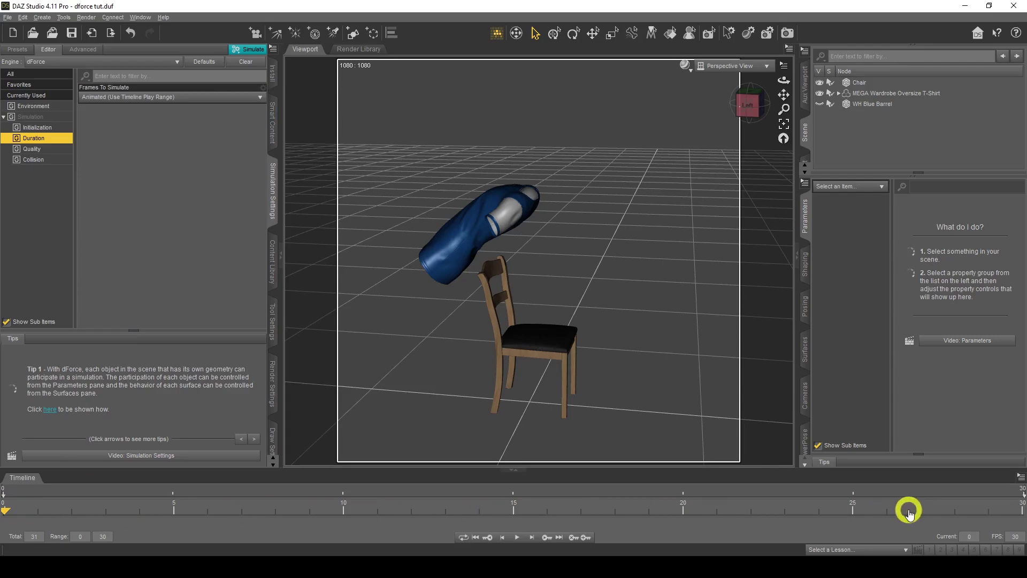
Find the Timeline in the list of available panes, and collapse and restore its pane
click(140, 17)
mouse_move(177, 29)
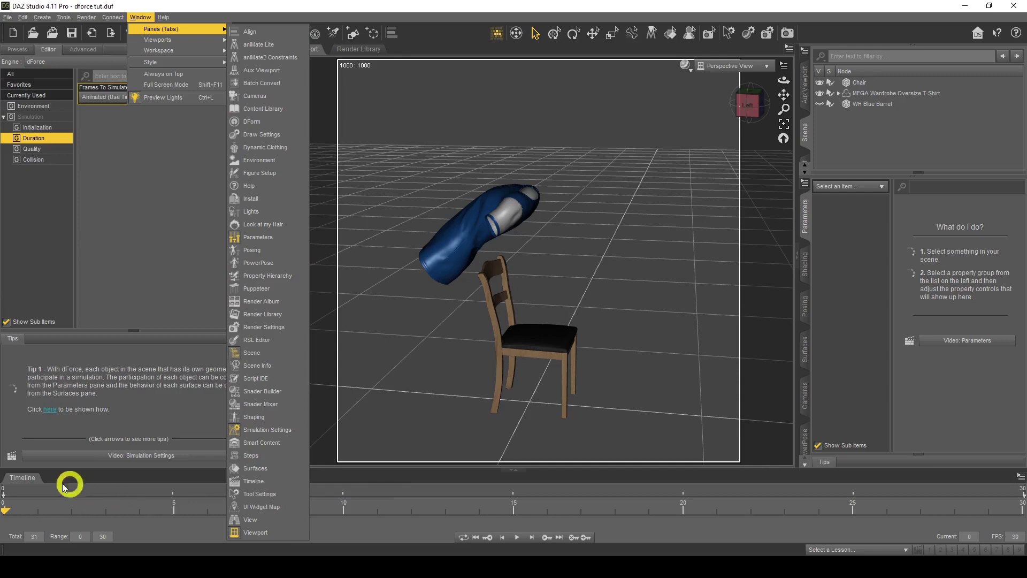
click(347, 6)
click(291, 449)
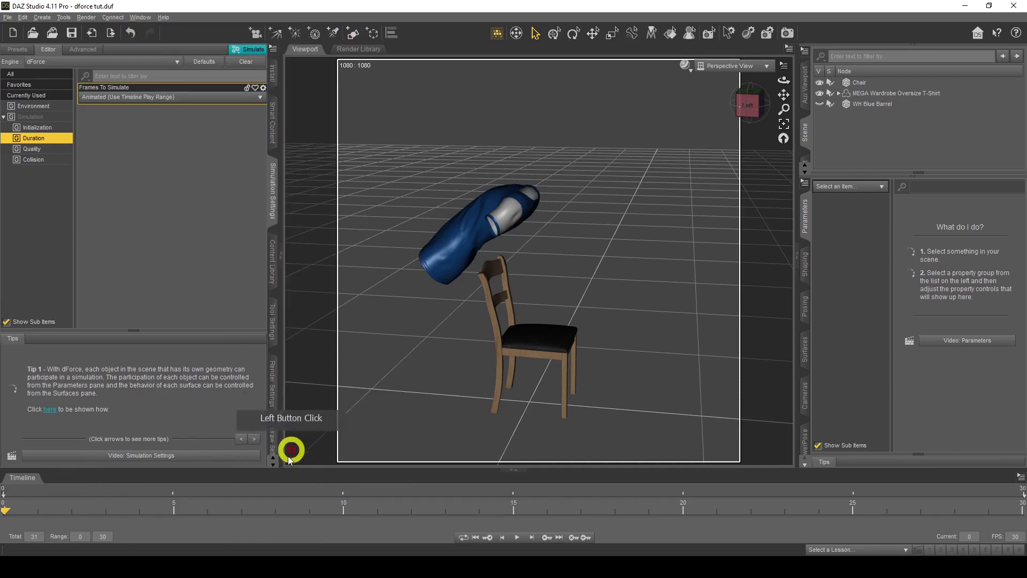
click(31, 481)
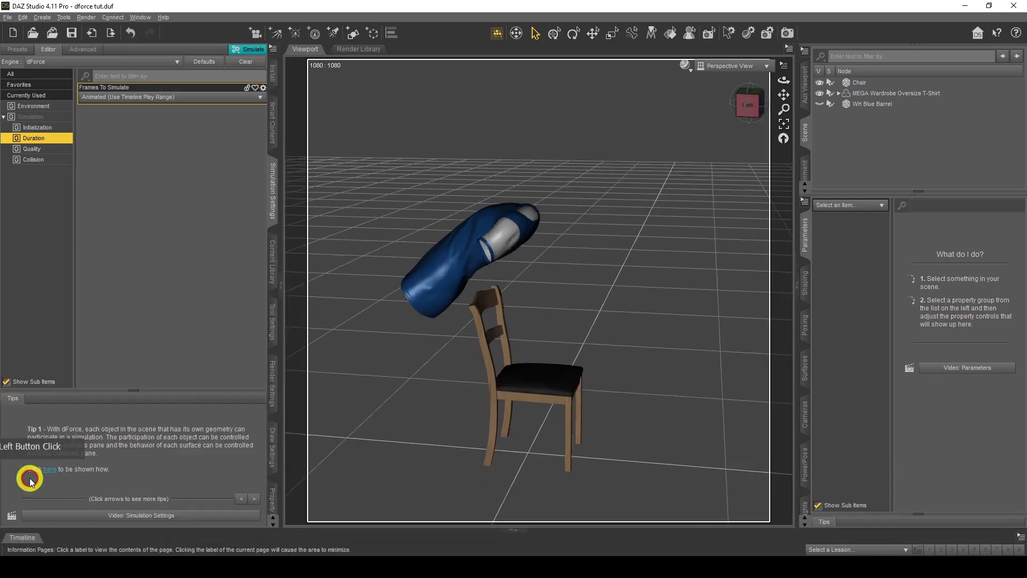
click(25, 537)
click(300, 505)
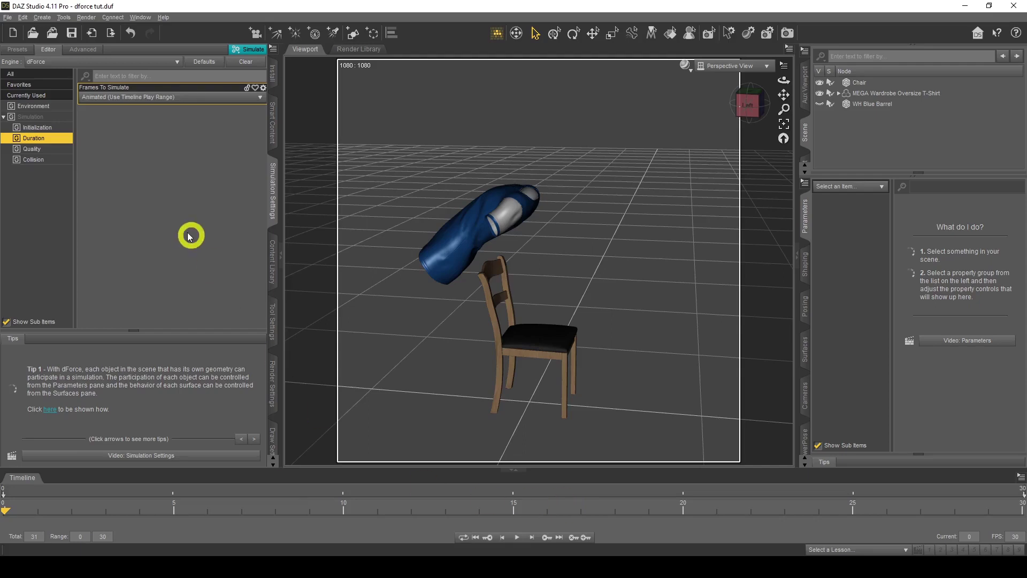
Choose Better - Continuous : CCD Vertex-Face as the Collision Mode in the simulation's collision settings
click(54, 149)
click(54, 160)
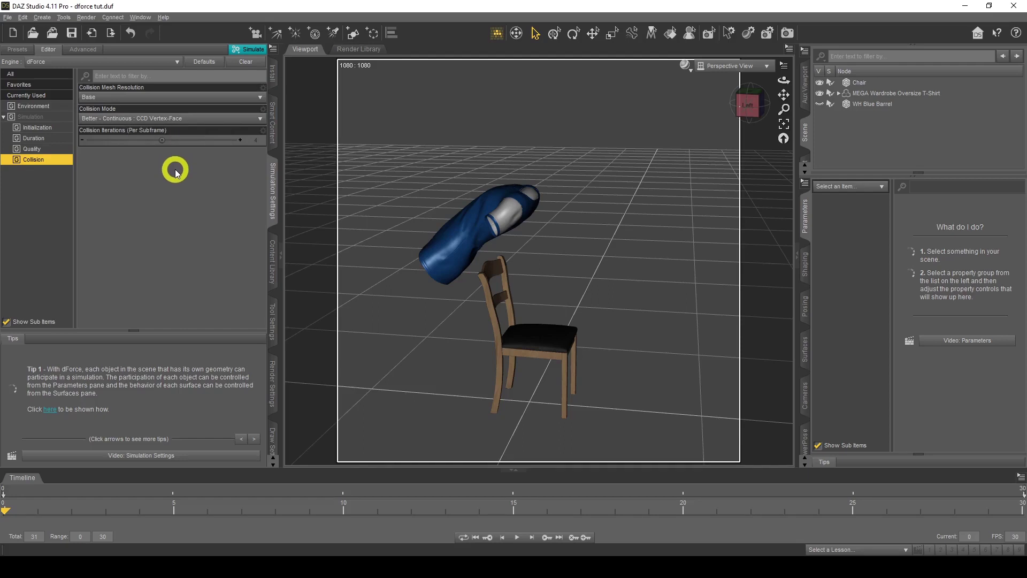
click(106, 119)
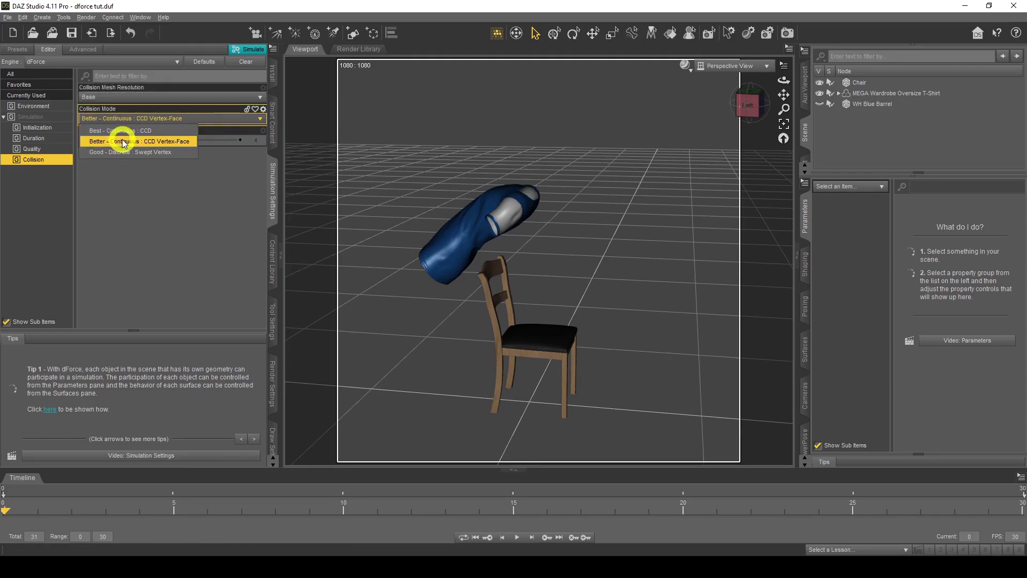
click(123, 142)
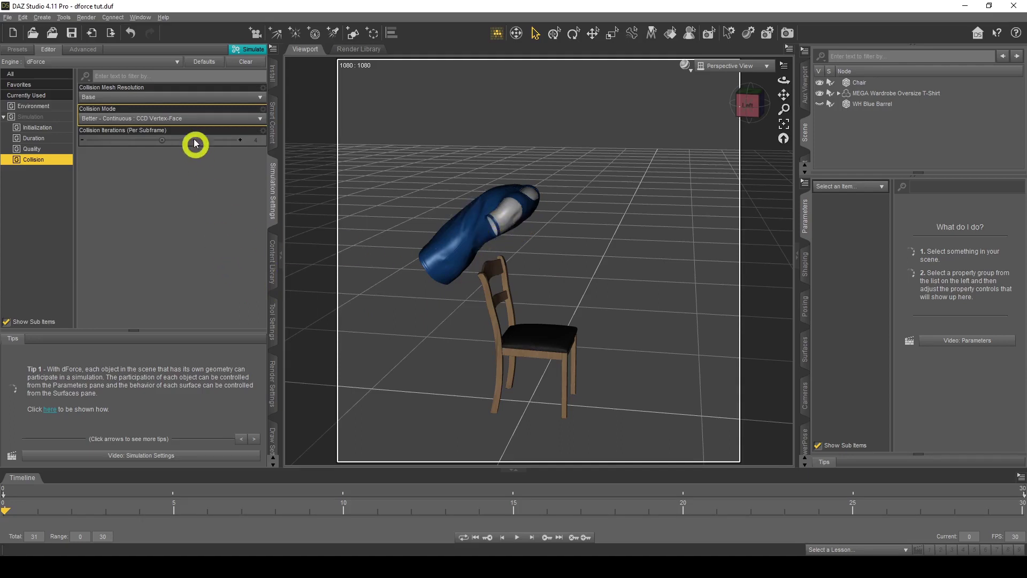
click(188, 120)
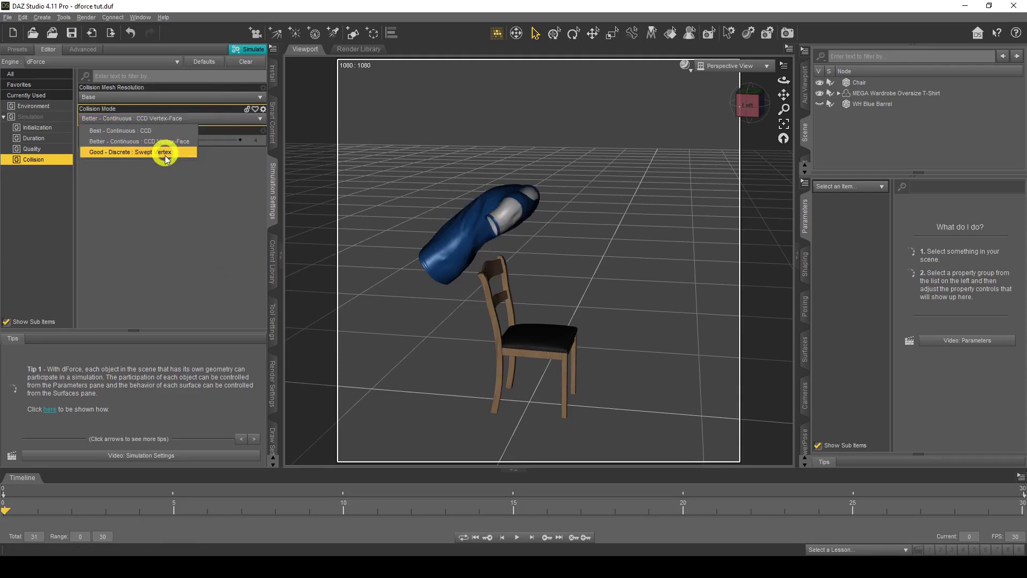
click(162, 192)
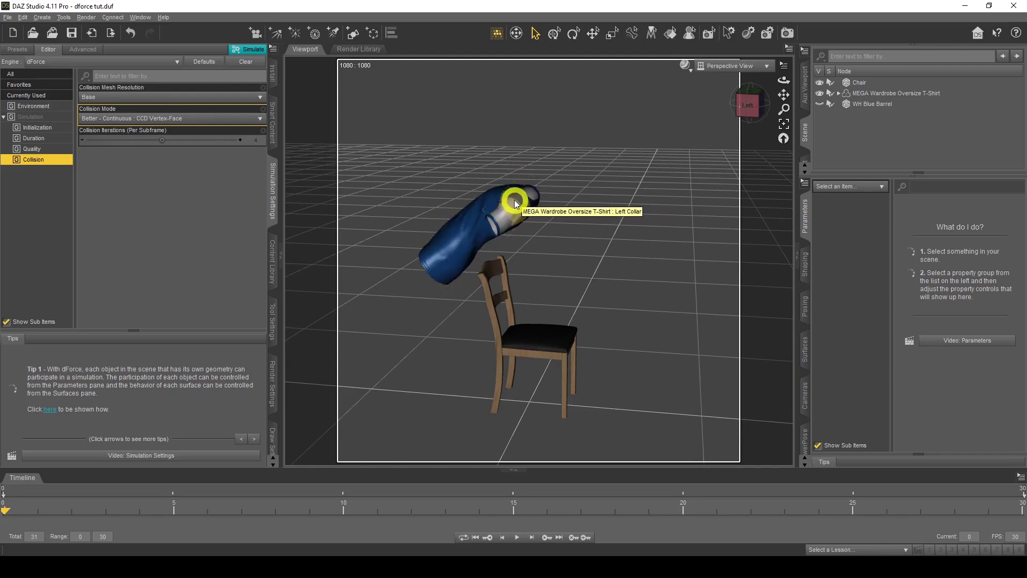
Add the dForce Modifier: Dynamic Surface to the MEGA Wardrobe Oversize T-Shirt
click(872, 94)
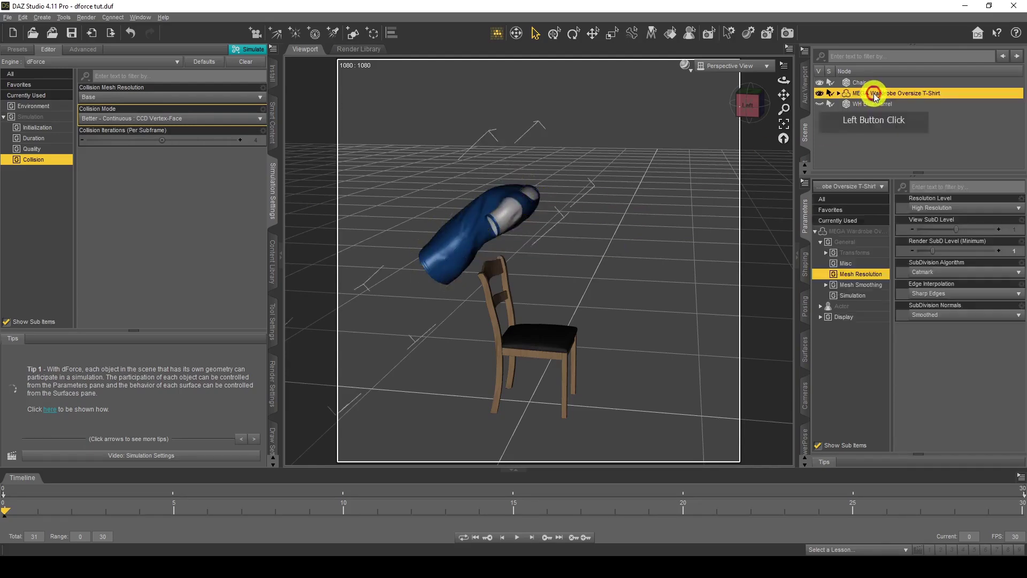
click(22, 17)
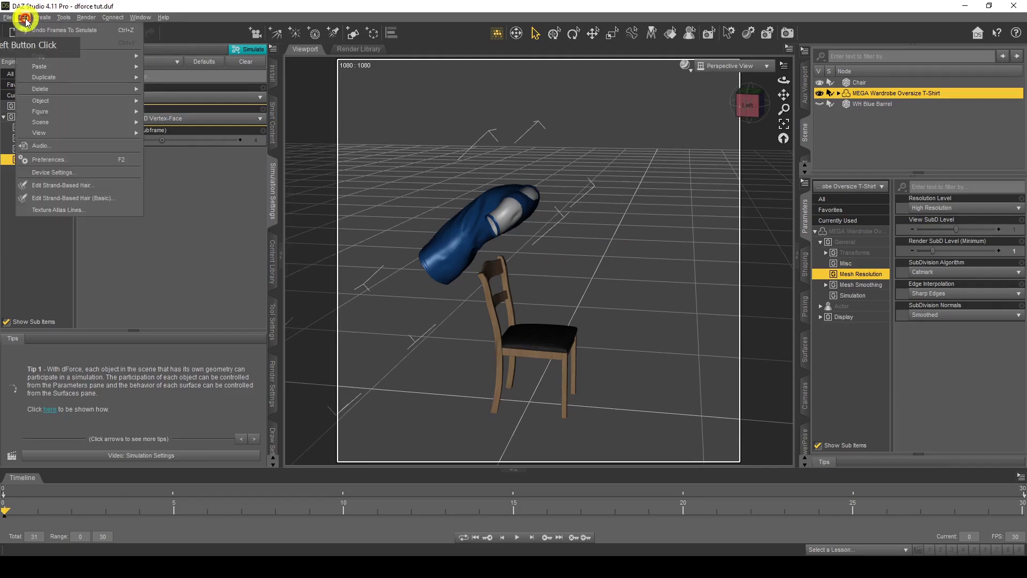
mouse_move(61, 102)
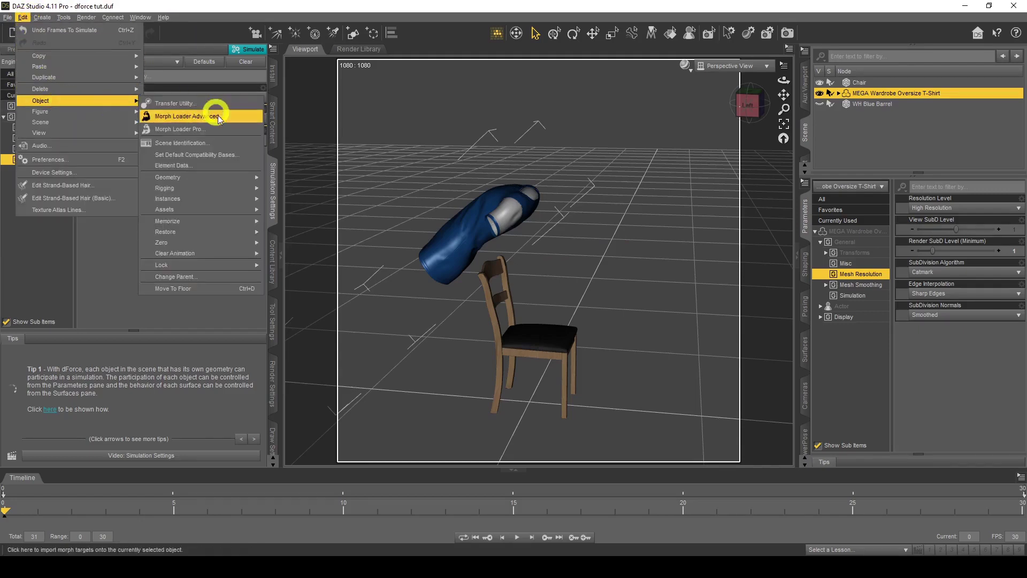
mouse_move(216, 182)
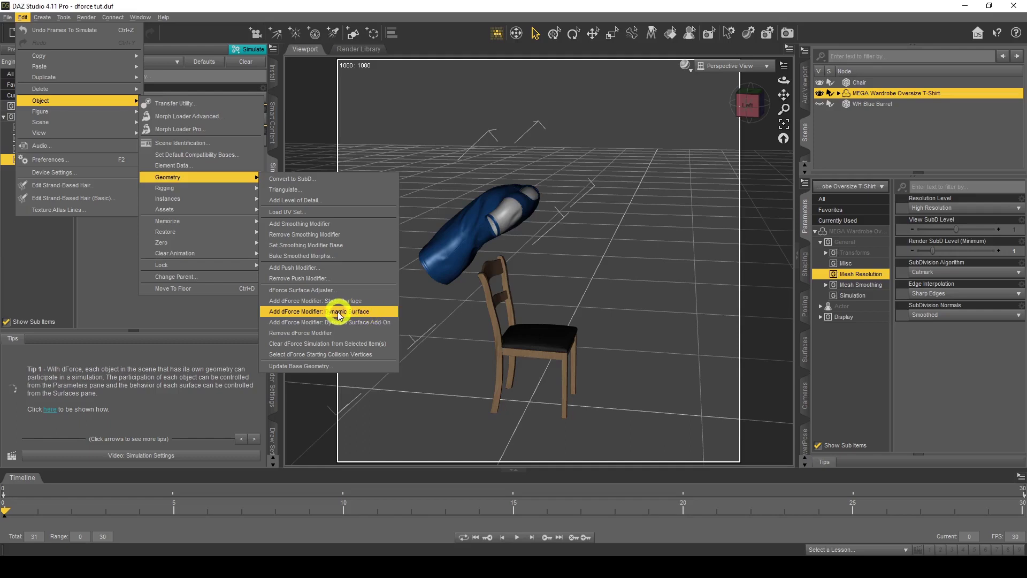
click(372, 311)
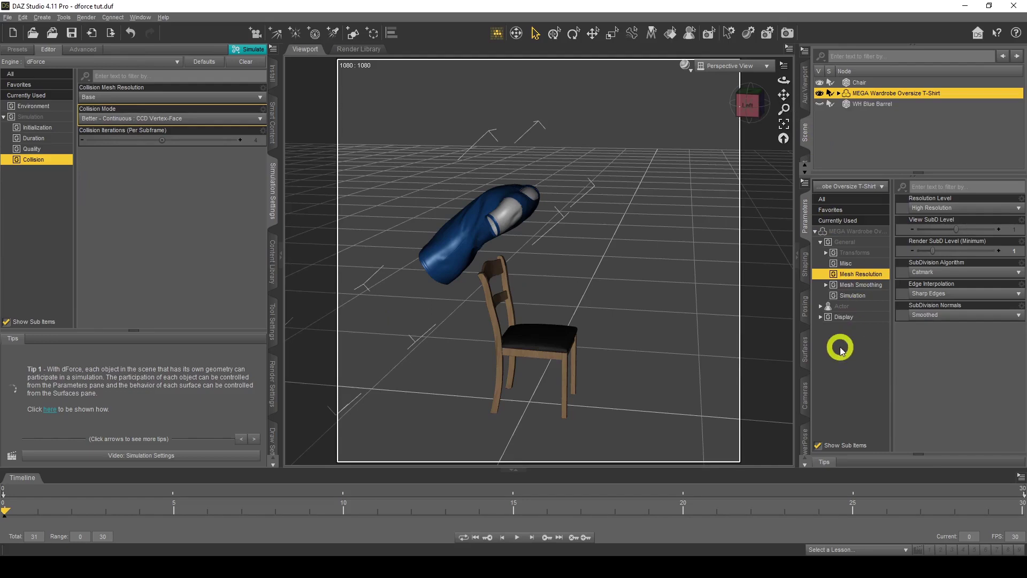
Select all surfaces of the T-shirt and examine their simulation properties, from Friction and Collision Layer to Contraction-Expansion Ratio
click(809, 354)
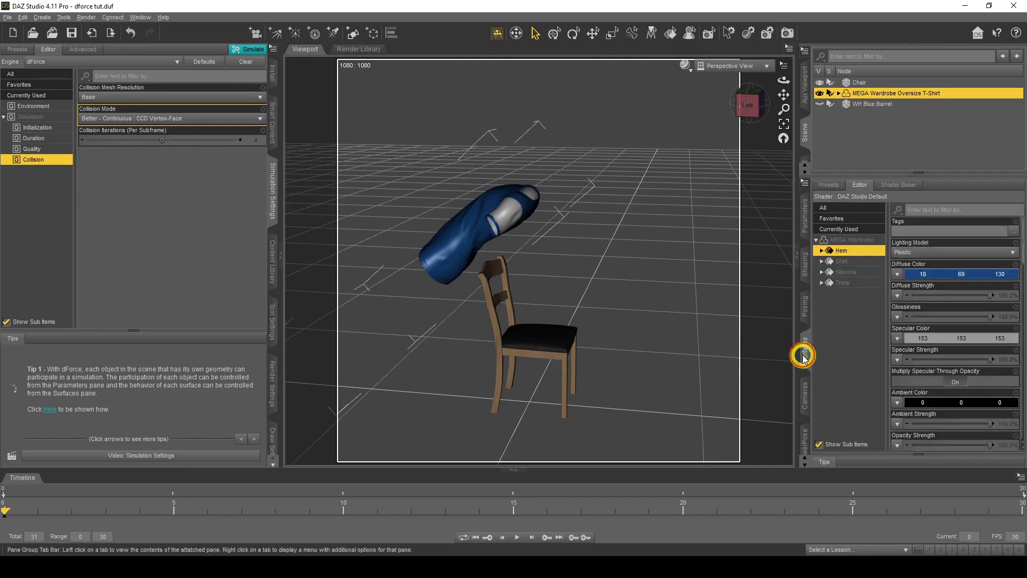
click(853, 240)
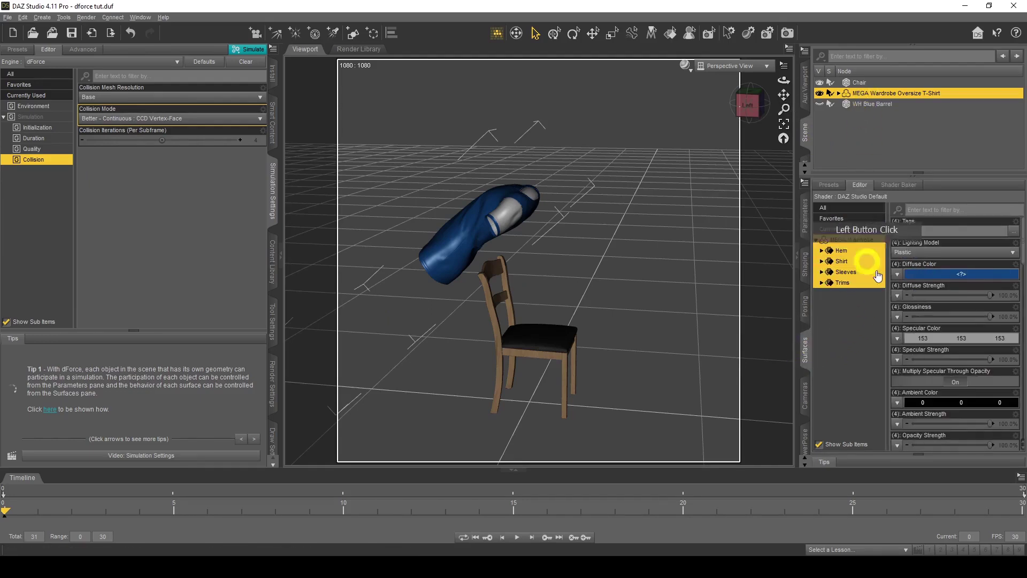
scroll(899, 316, down, 10)
scroll(957, 318, down, 8)
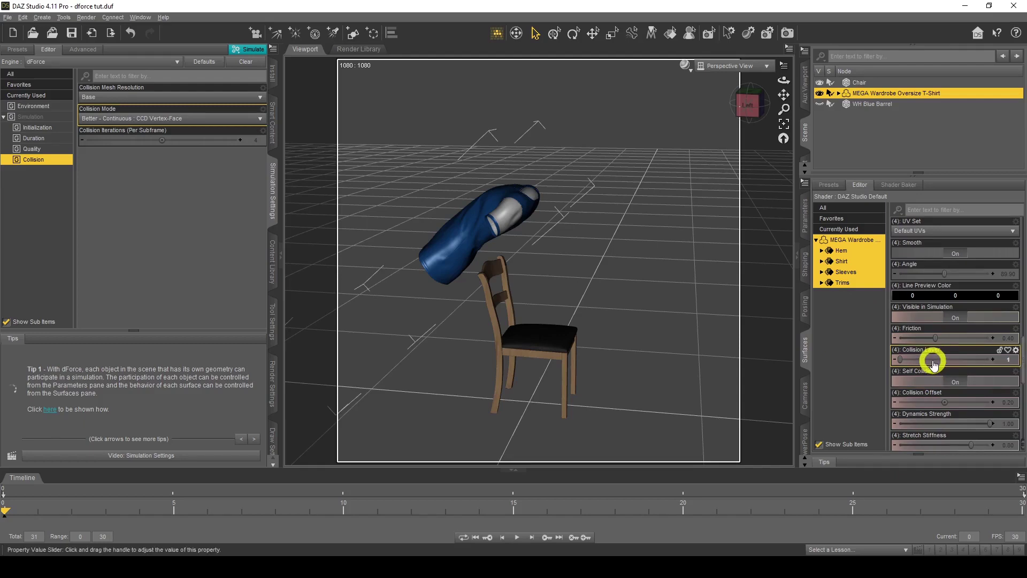
scroll(931, 354, down, 5)
scroll(953, 320, down, 3)
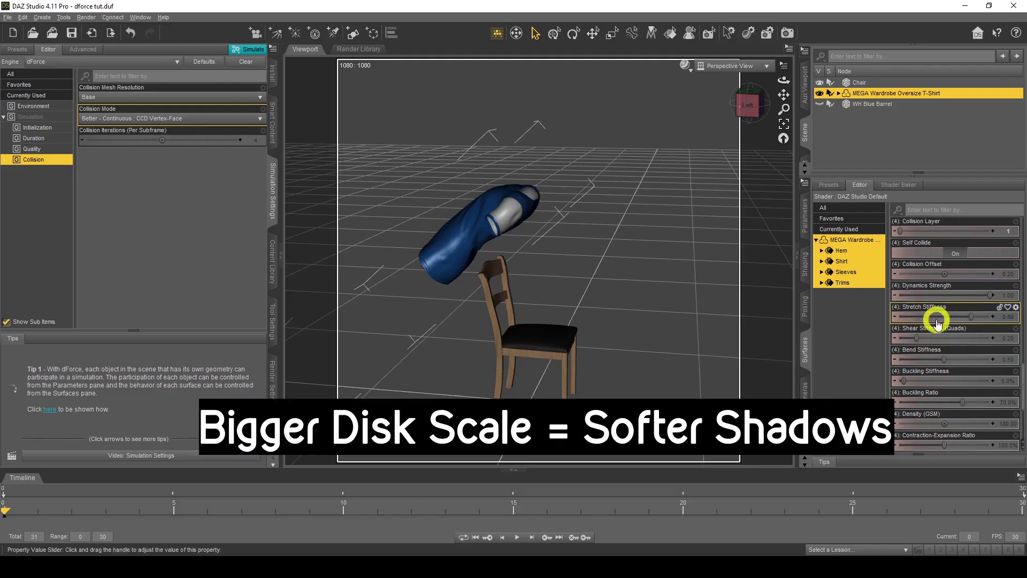
Run the dForce simulation to drape the T-shirt over the chair and inspect the draped cloth up close
click(252, 53)
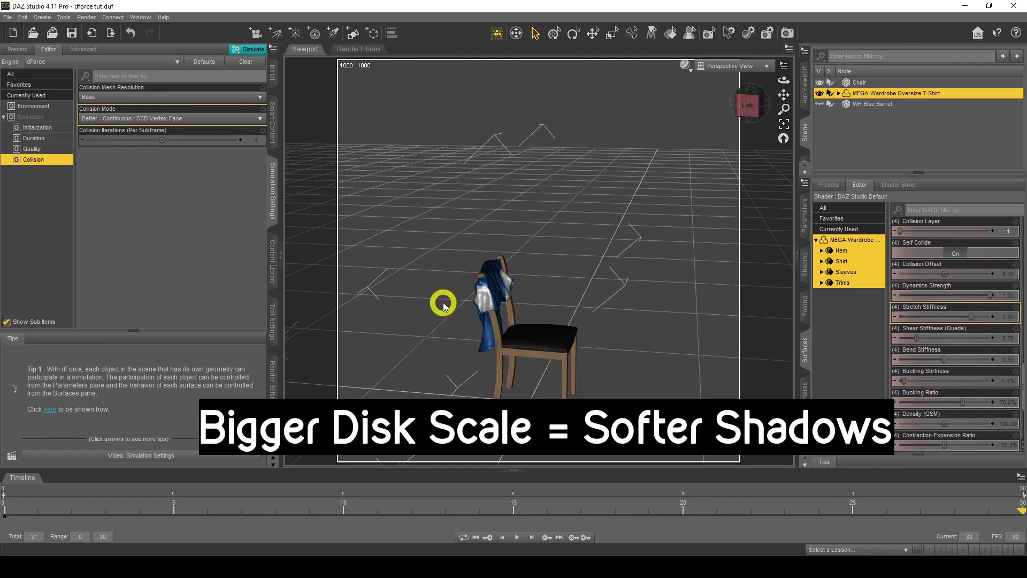
scroll(459, 264, up, 3)
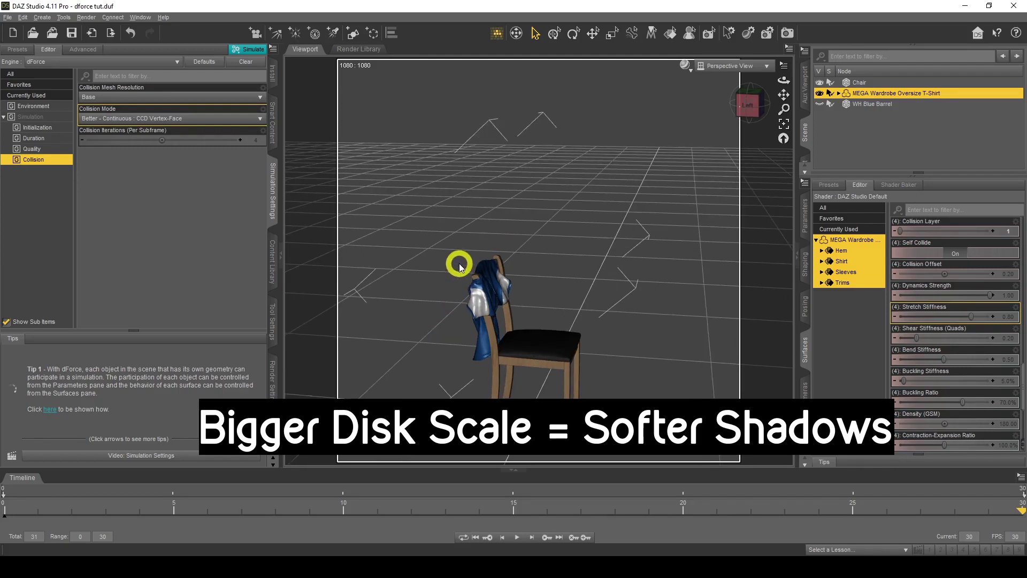
scroll(413, 274, up, 5)
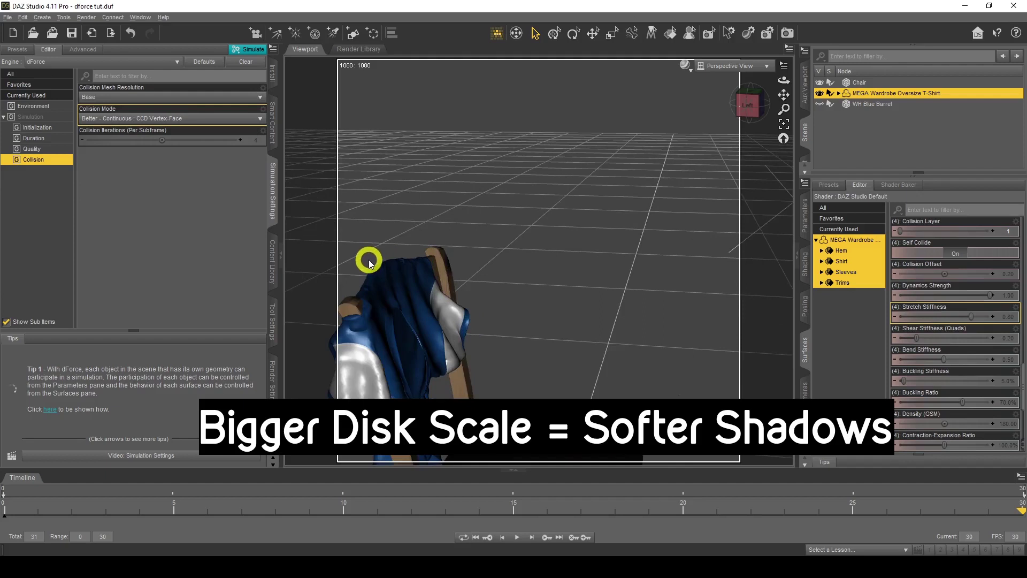
Inspect the draped T-shirt from several sides and choose Chair as the Collision Item in its Mesh Smoothing properties
click(770, 100)
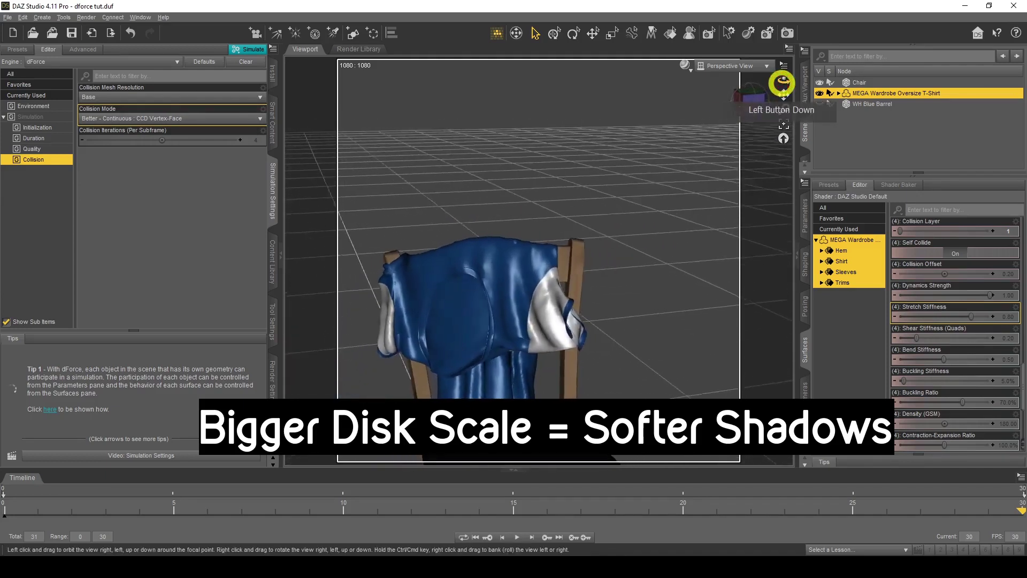
drag(784, 95, 617, 168)
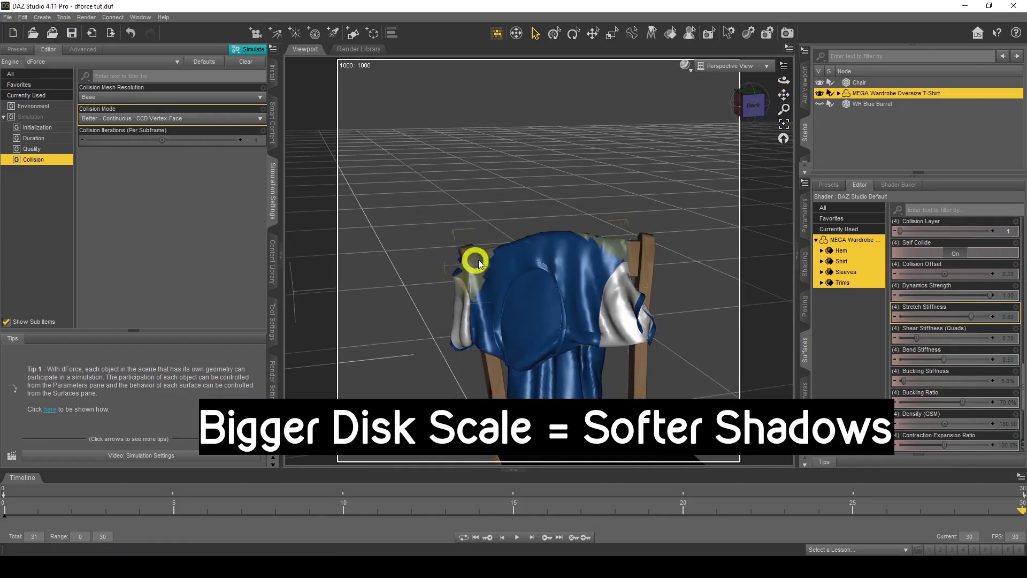
drag(784, 80, 442, 302)
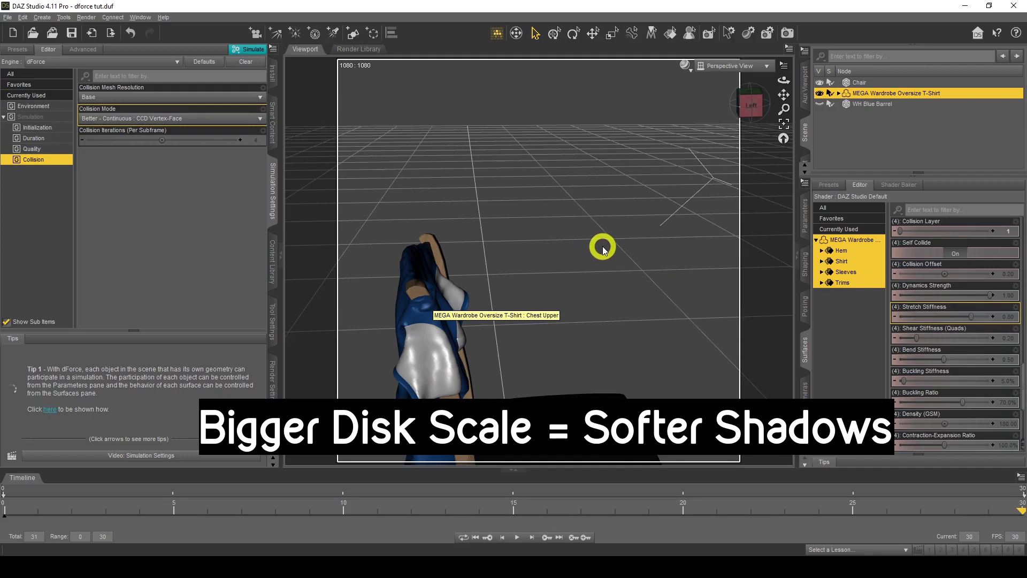
click(806, 214)
click(887, 95)
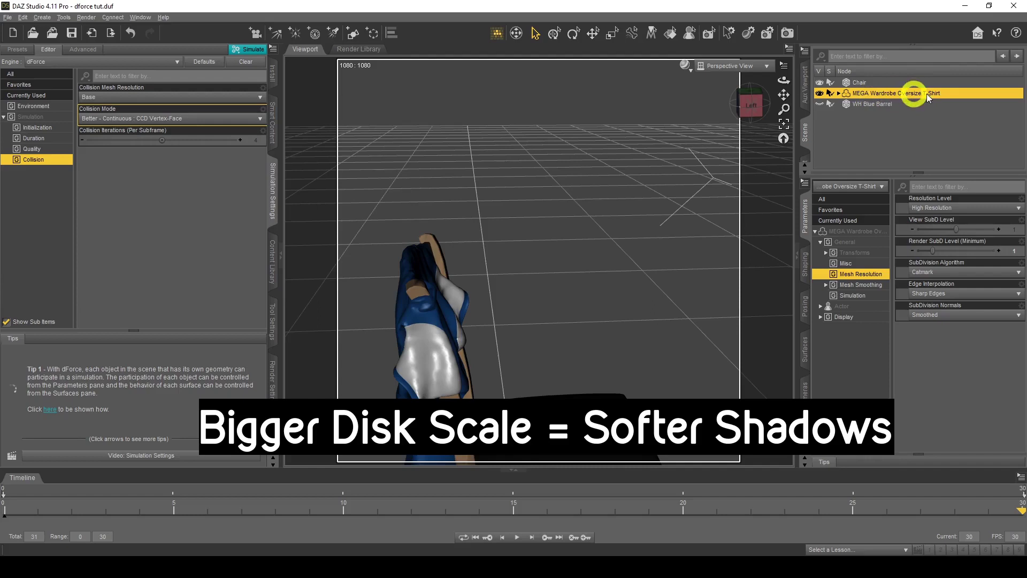
click(862, 286)
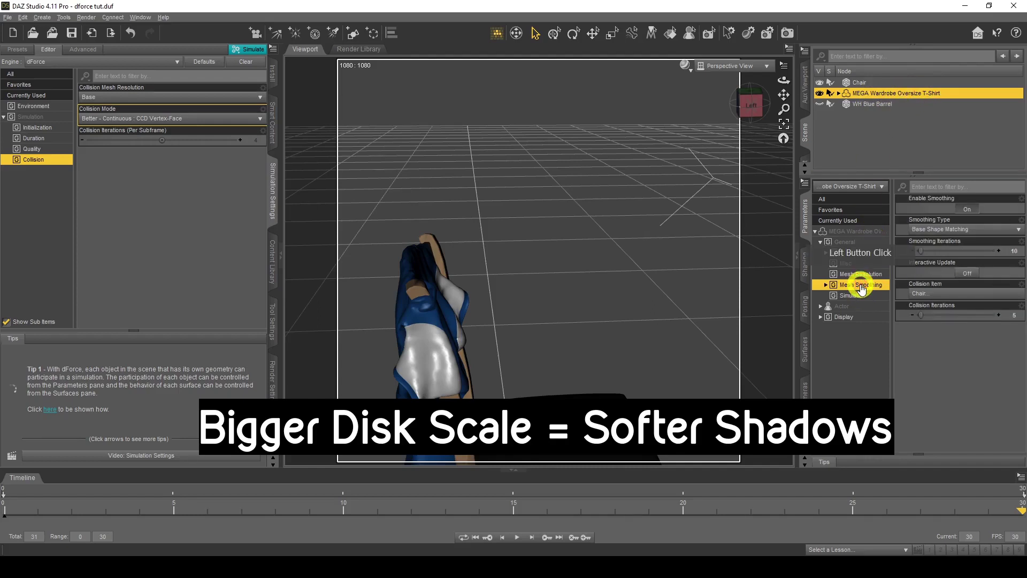
click(937, 291)
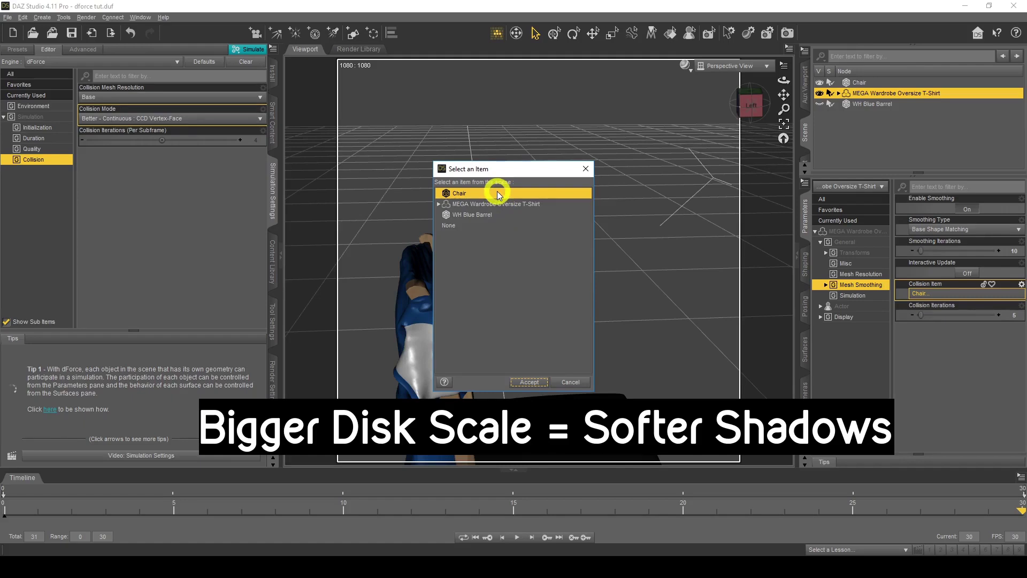
click(529, 382)
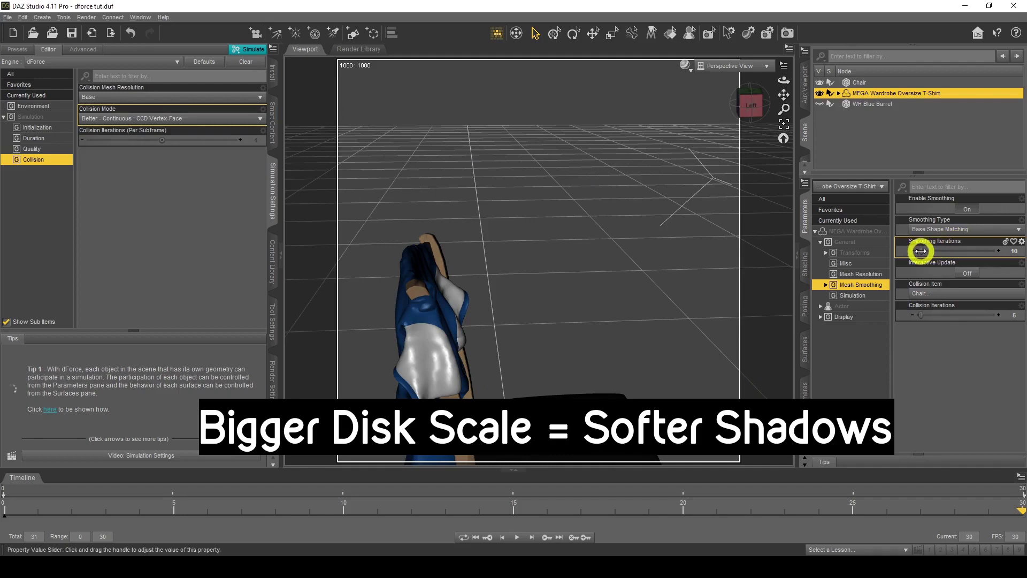
Compare the T-shirt's mesh with Smoothing Iterations reset to its default and set back to 10
click(1021, 241)
click(1010, 298)
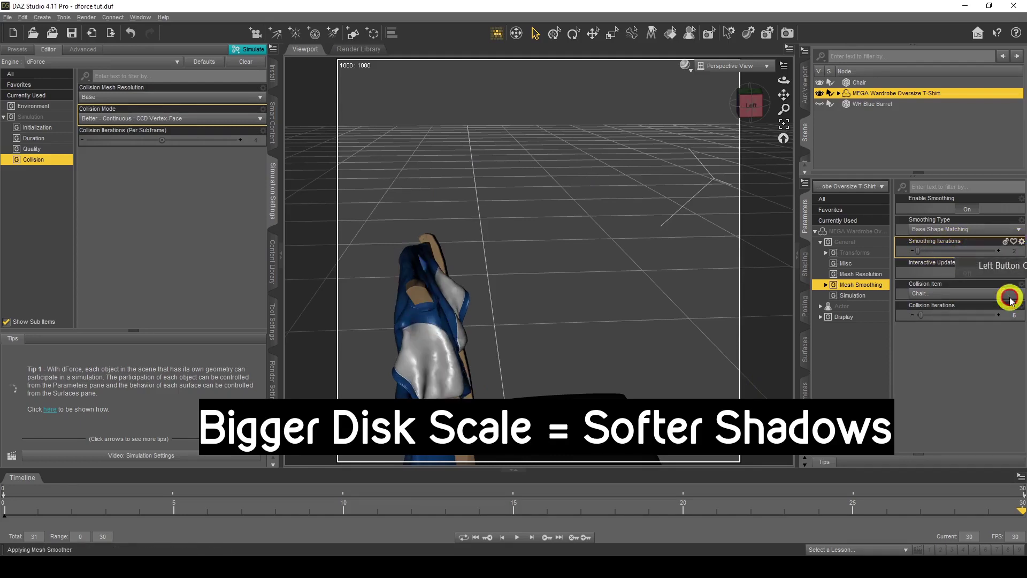
click(651, 281)
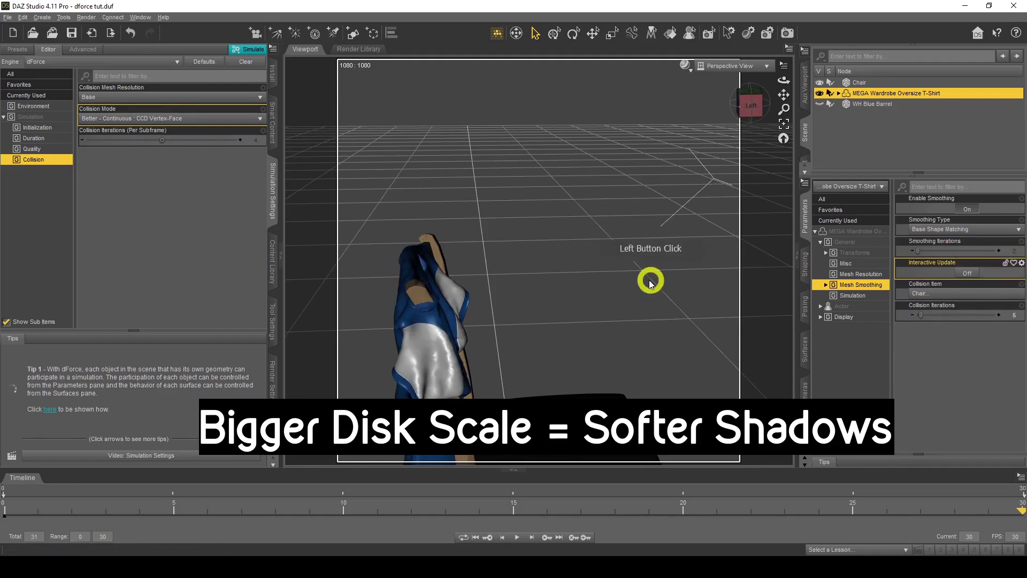
click(1015, 251)
text(10)
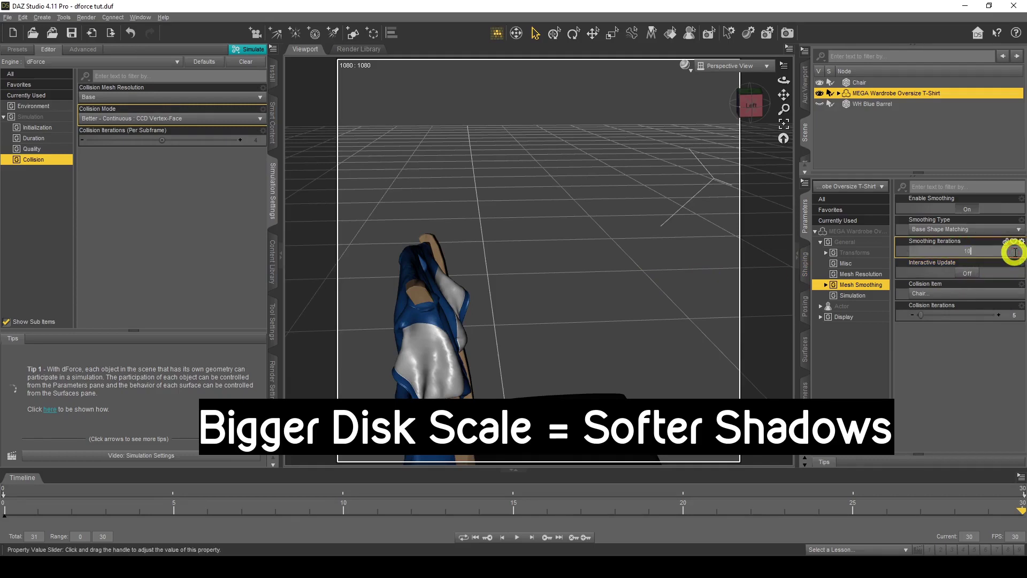
key(Return)
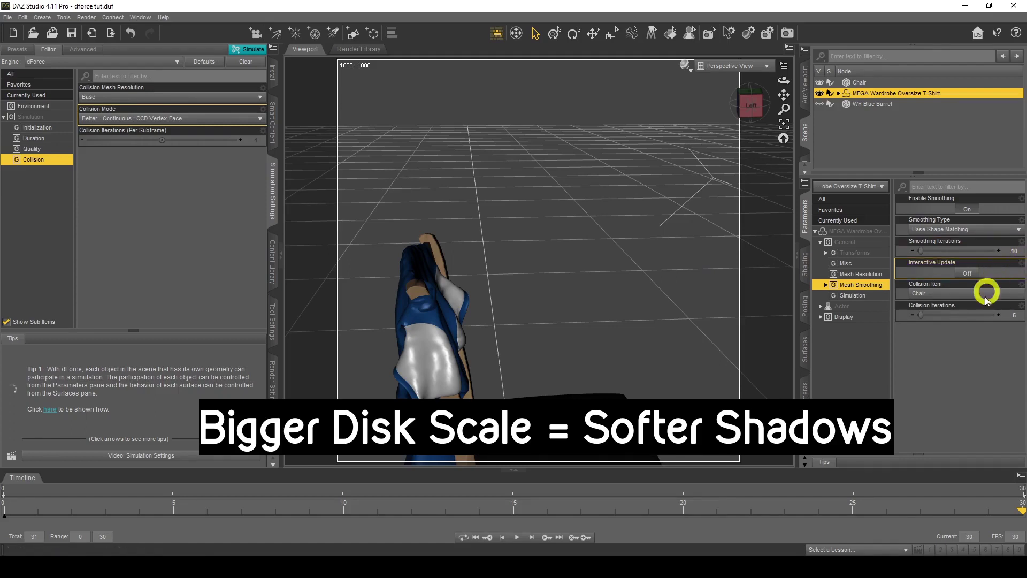
Raise the T-shirt's Y Translate to 30.35 so it clears the chair's backrest
drag(785, 81, 463, 182)
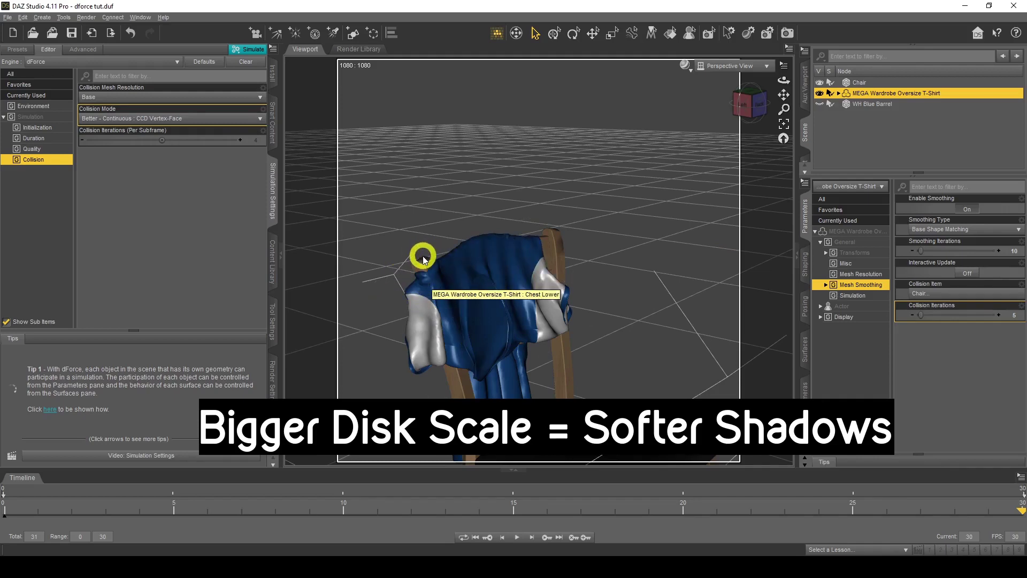
click(857, 245)
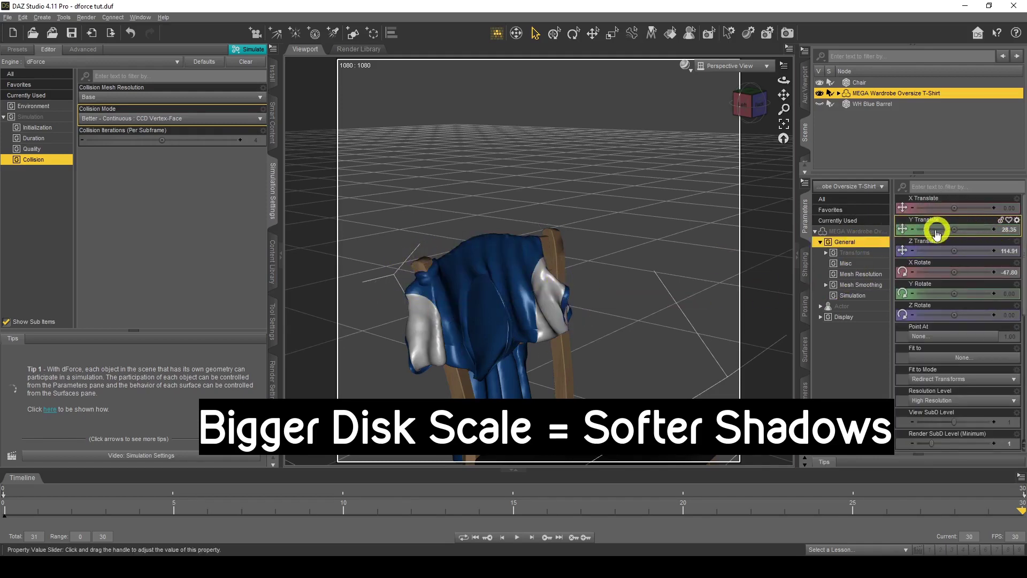
click(994, 229)
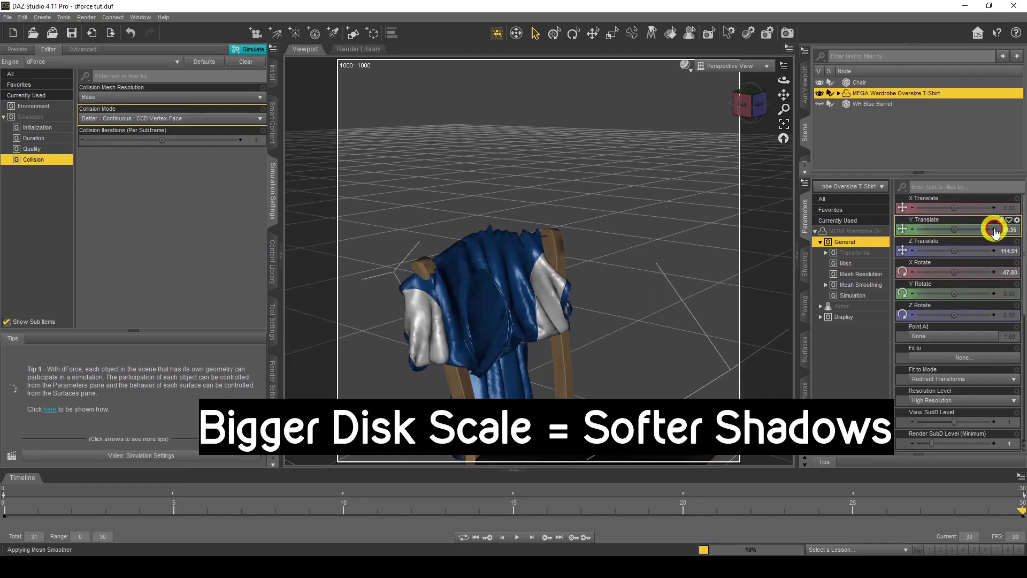
click(994, 230)
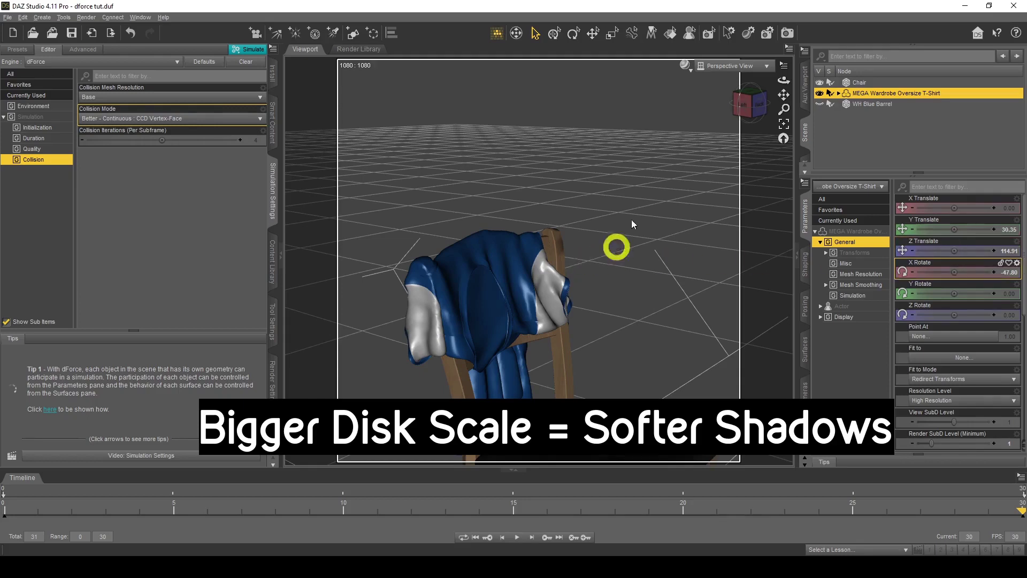
Preview the draped T-shirt in the NVIDIA Iray draw style from several angles and return to Texture Shaded
drag(785, 80, 782, 80)
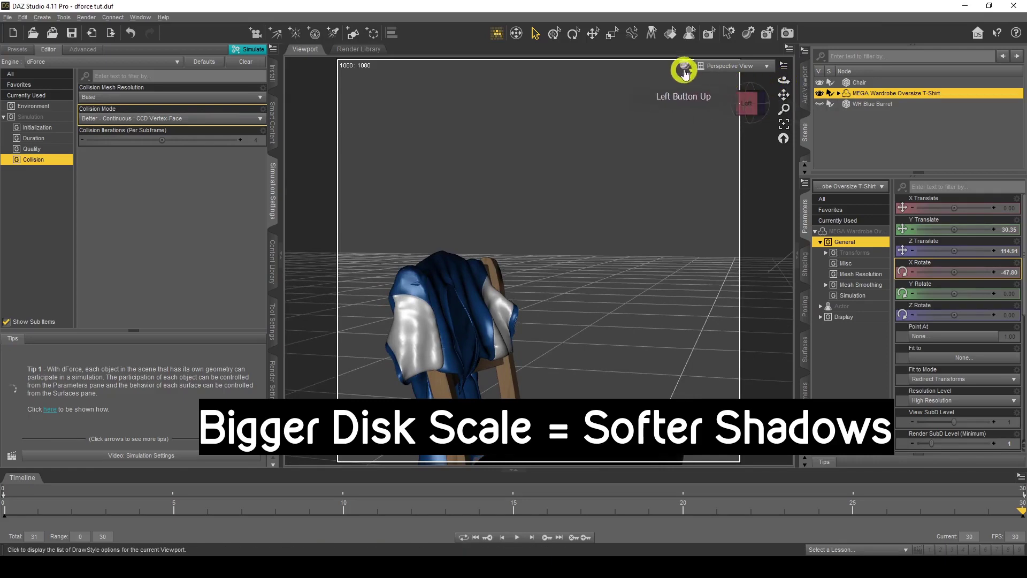
click(685, 65)
click(687, 191)
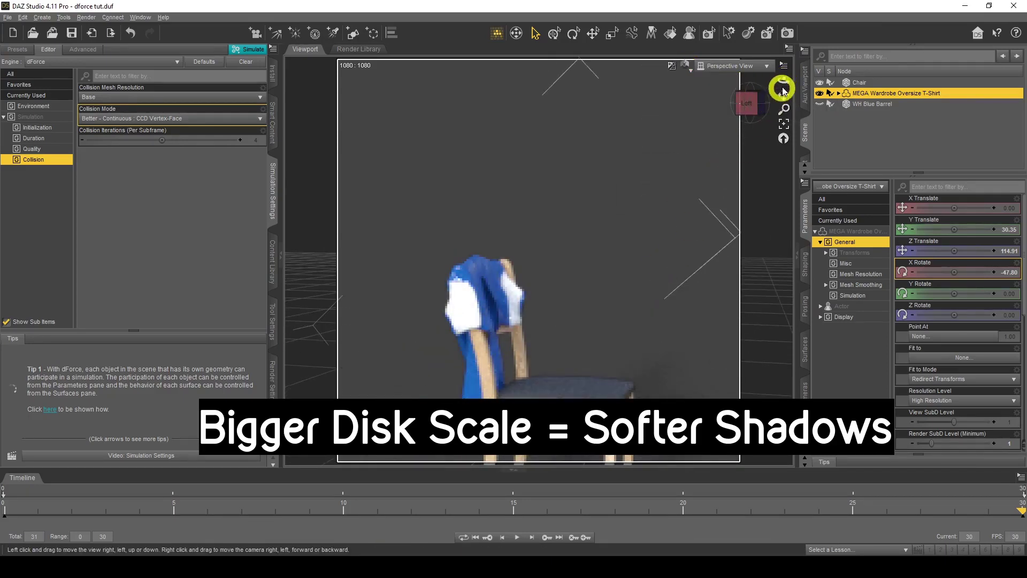
drag(784, 90, 783, 82)
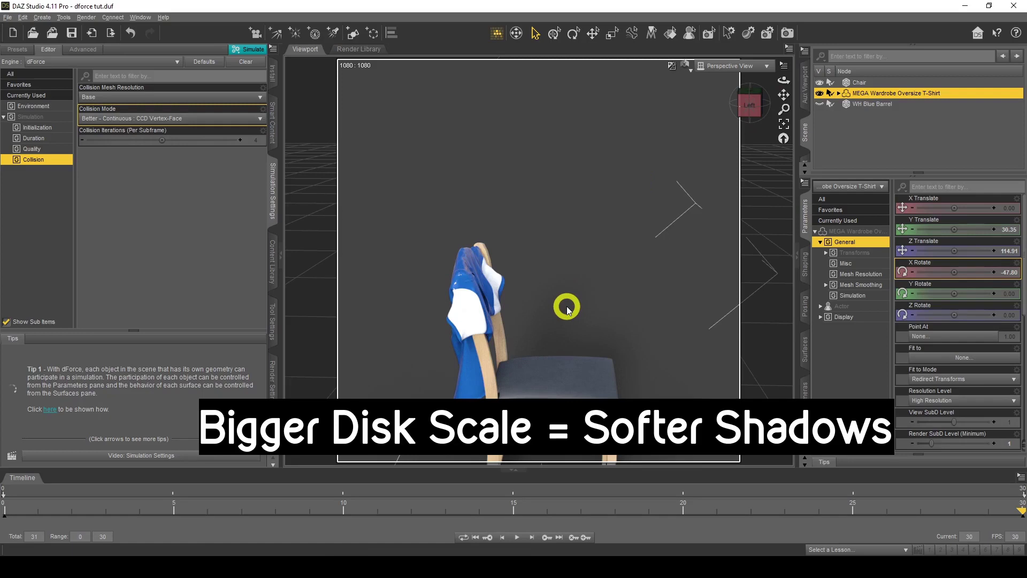
drag(780, 81, 691, 73)
click(690, 72)
click(691, 169)
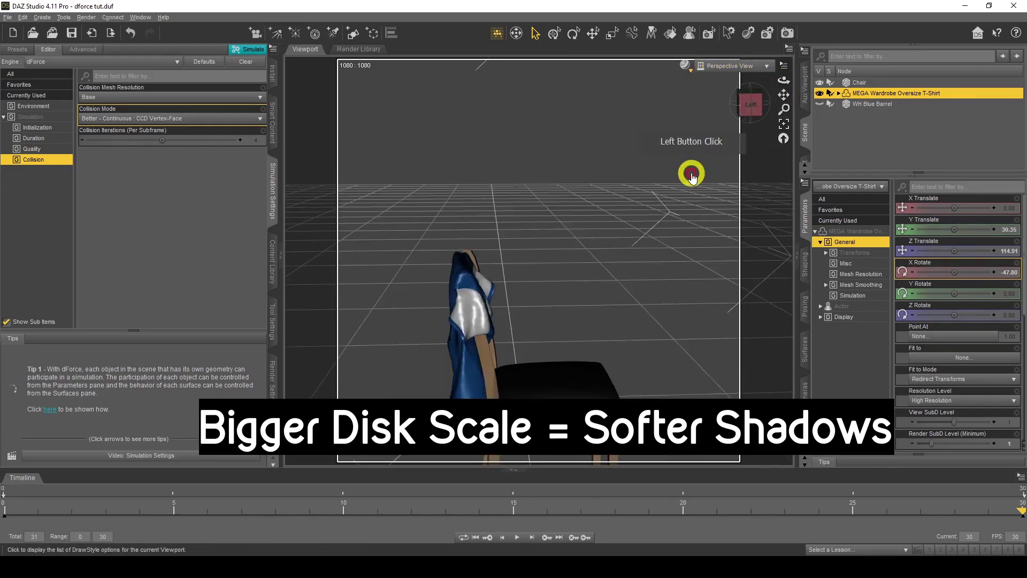
drag(780, 82, 619, 257)
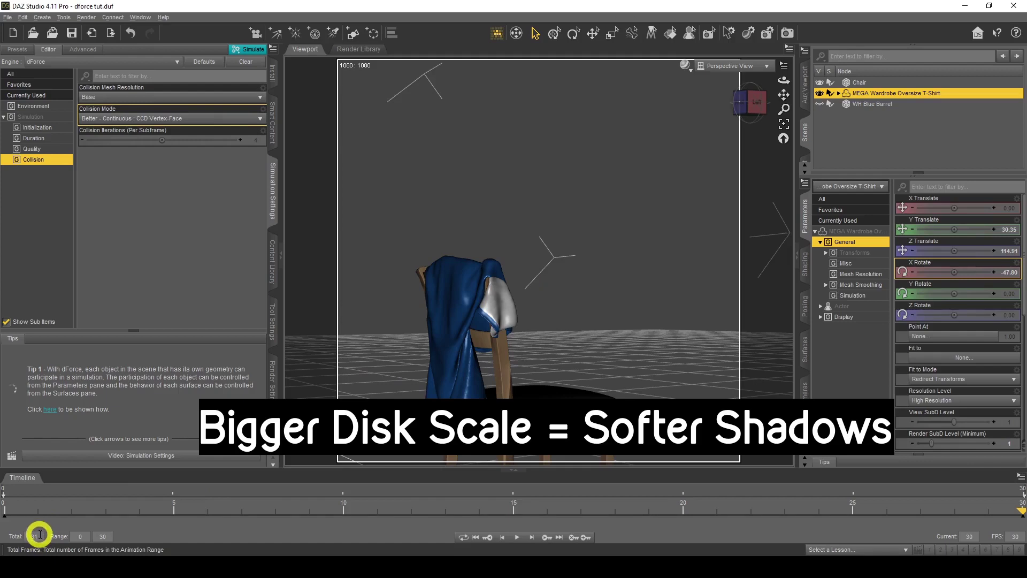
Set the timeline's total frames to 60 and run the dForce simulation again
drag(39, 536, 18, 537)
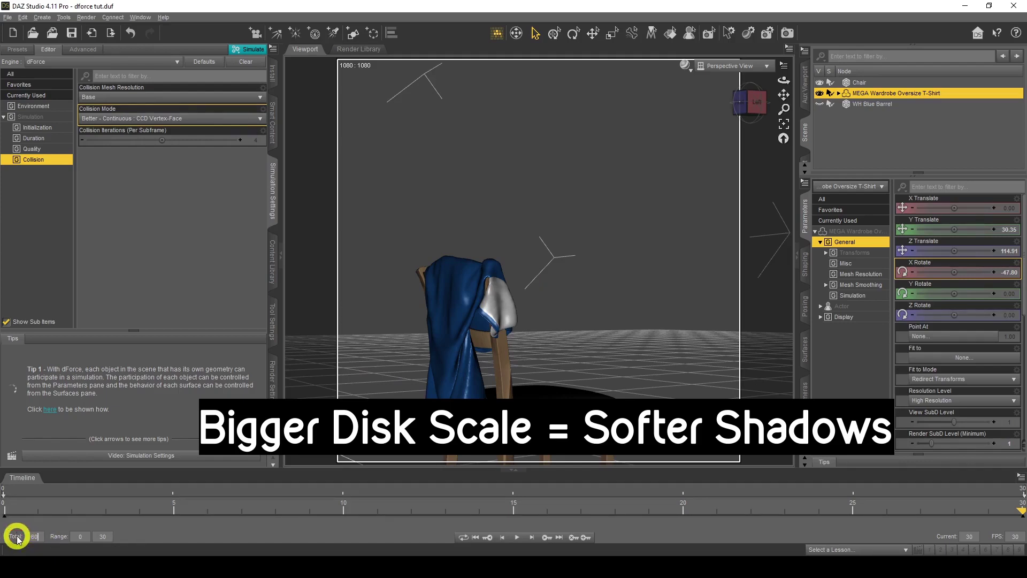
key(Return)
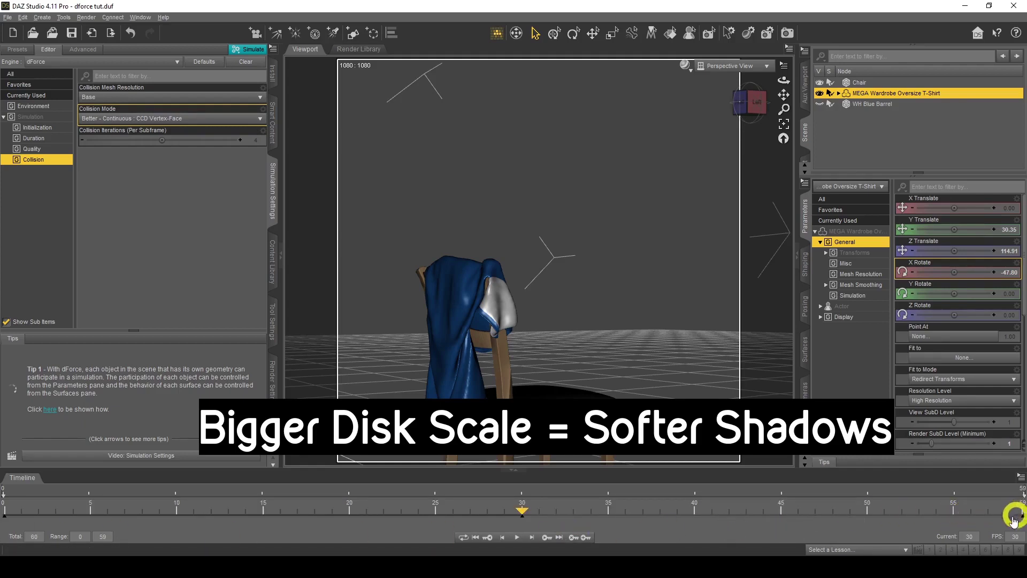
click(253, 56)
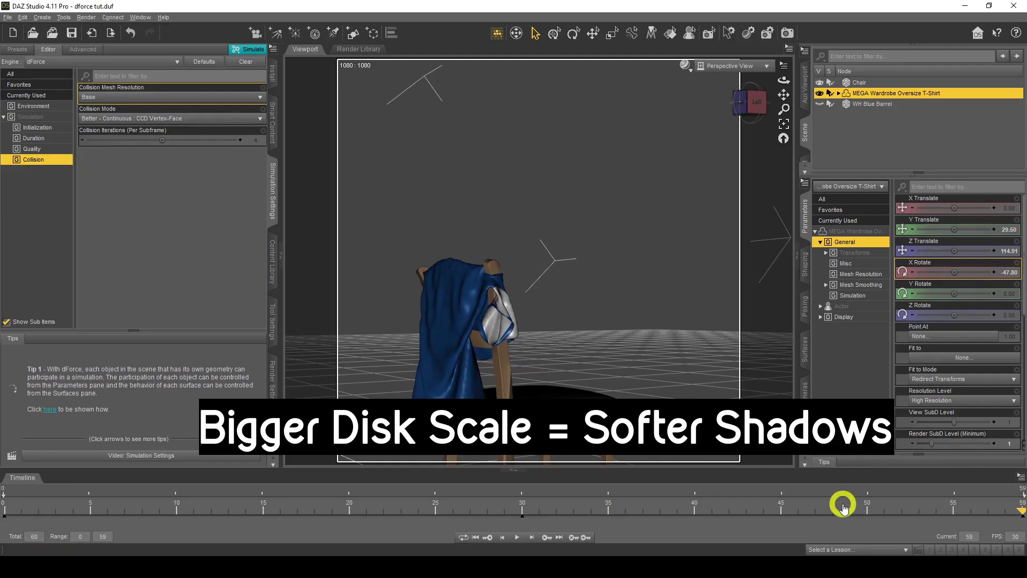
Move the timeline to frame 46 and raise the T-shirt's Y Translate to 31.99
drag(1021, 512, 640, 516)
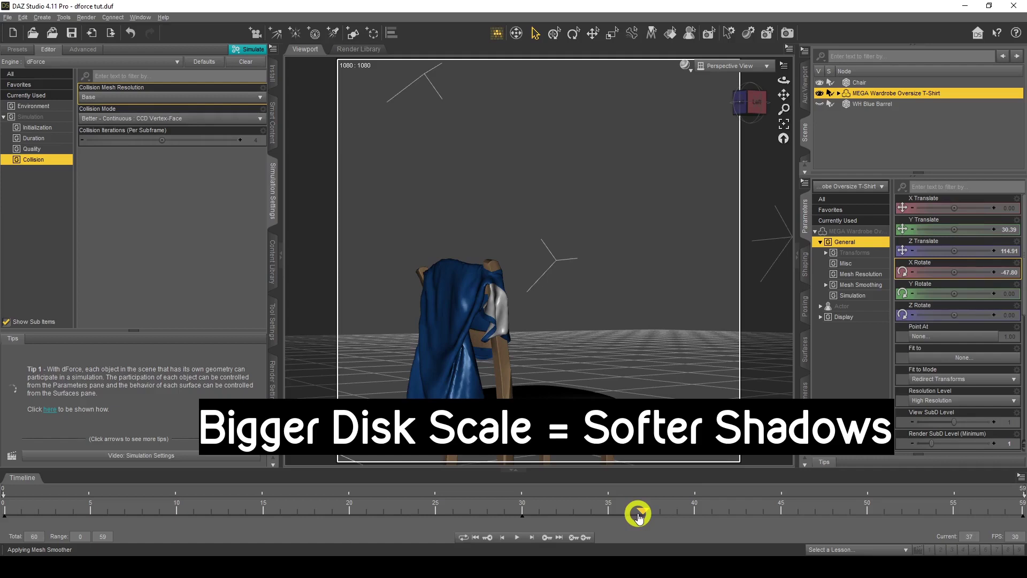
drag(644, 514, 798, 511)
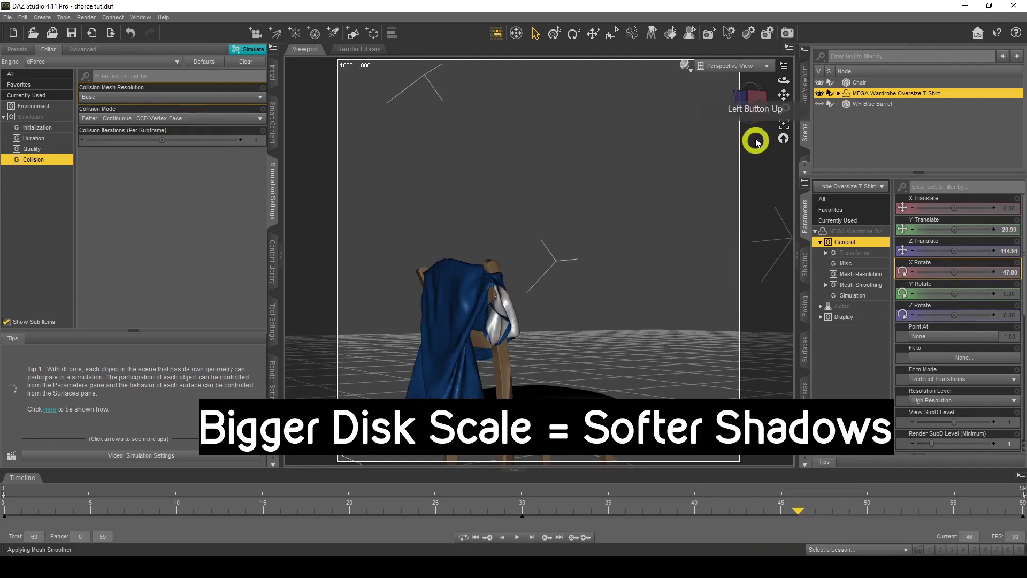
drag(781, 89, 438, 266)
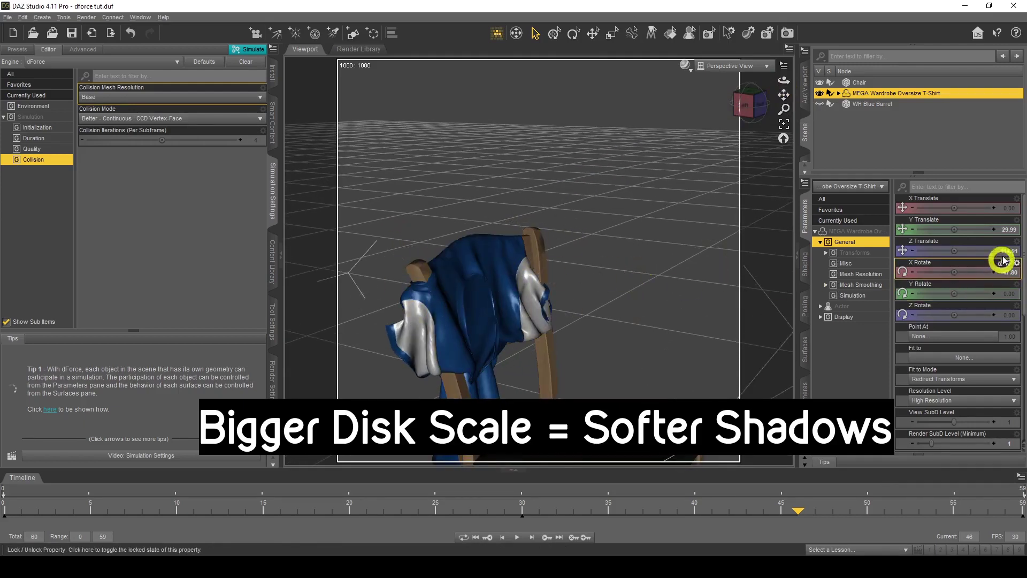
click(994, 229)
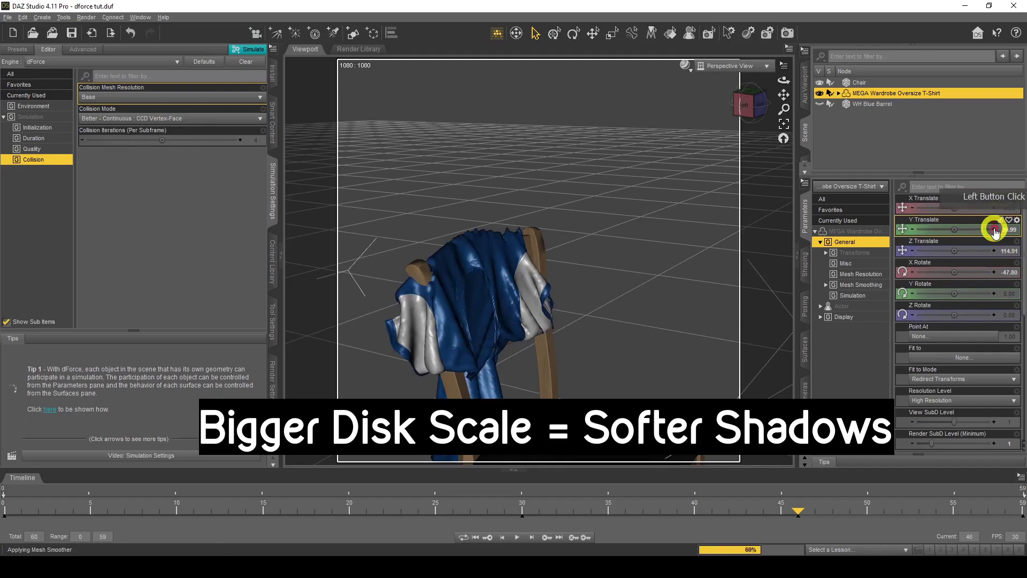
click(994, 229)
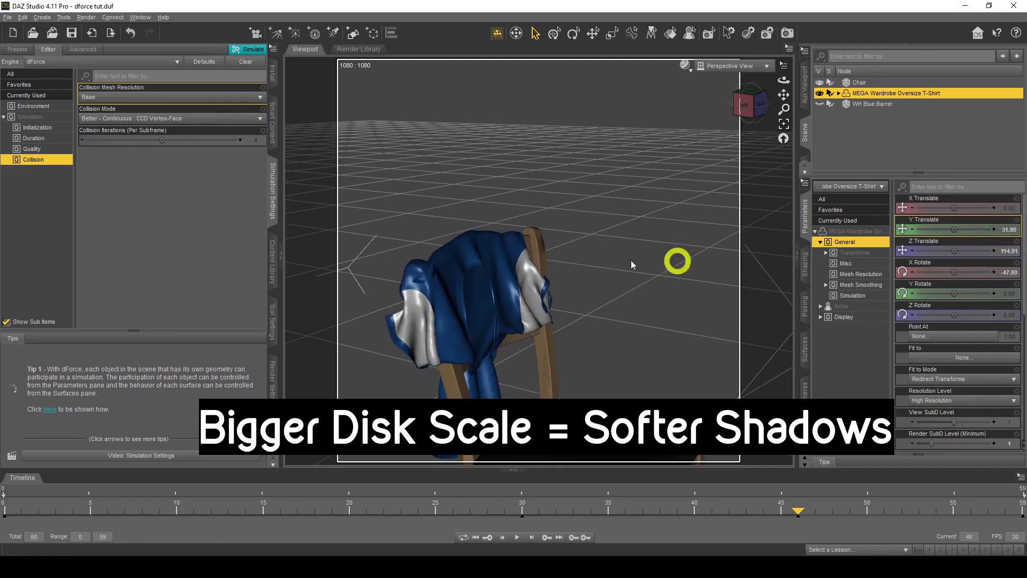
Raise the T-shirt's Y Translate to 32.99 while previewing it in NVIDIA Iray, and return the viewport to Texture Shaded
click(688, 70)
click(689, 193)
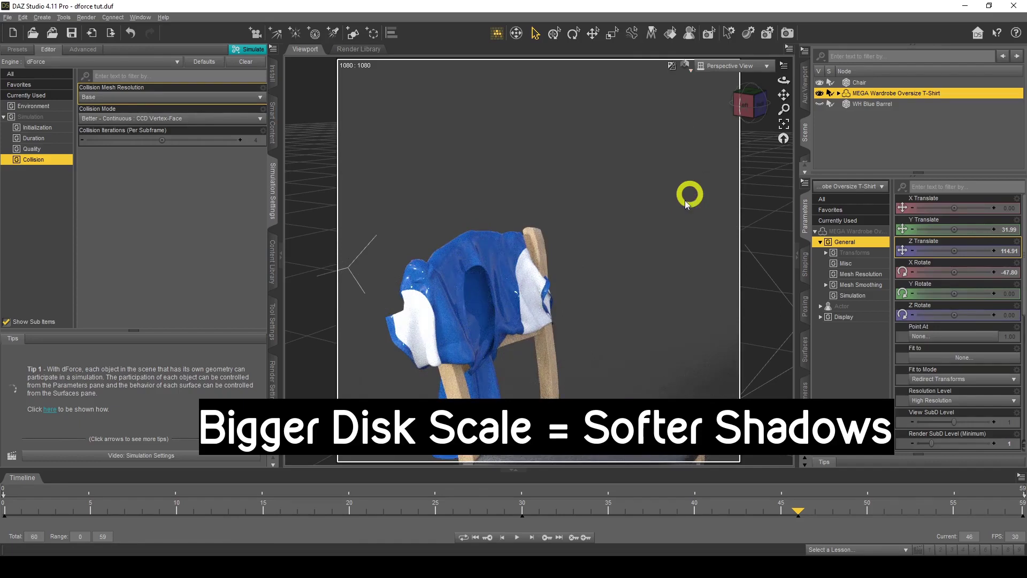
drag(784, 81, 769, 110)
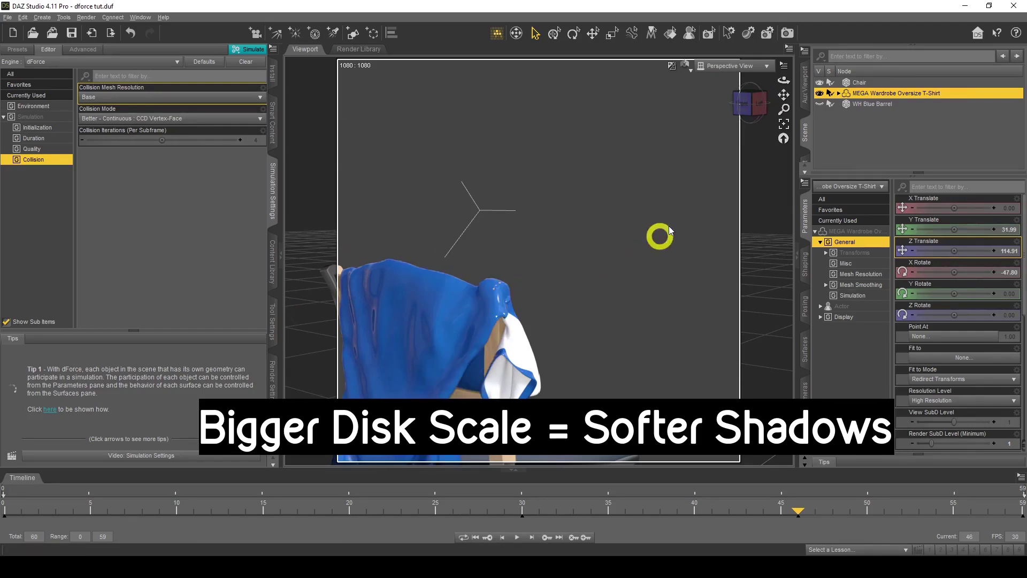
drag(777, 94, 779, 87)
click(994, 230)
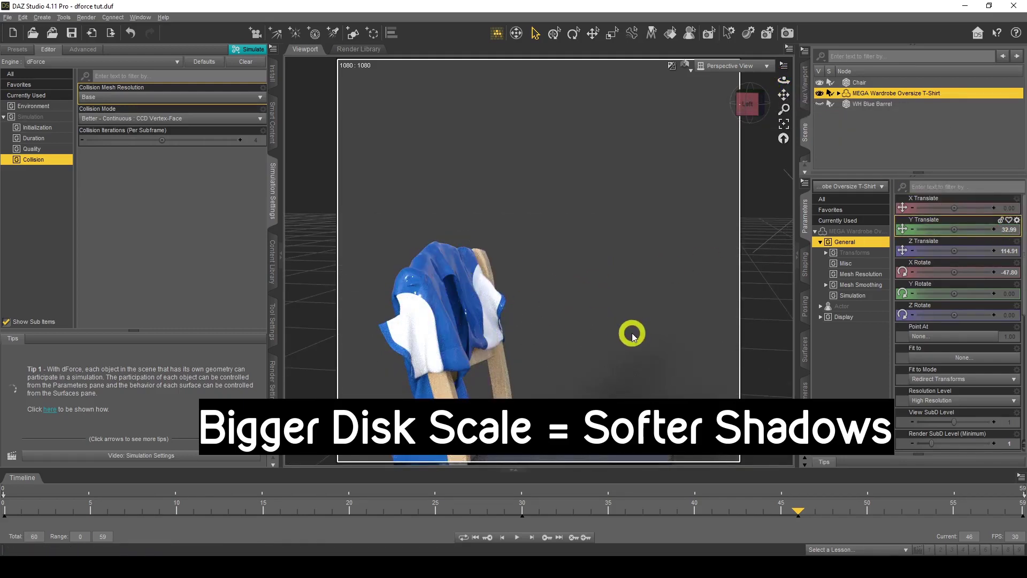
drag(782, 82, 649, 248)
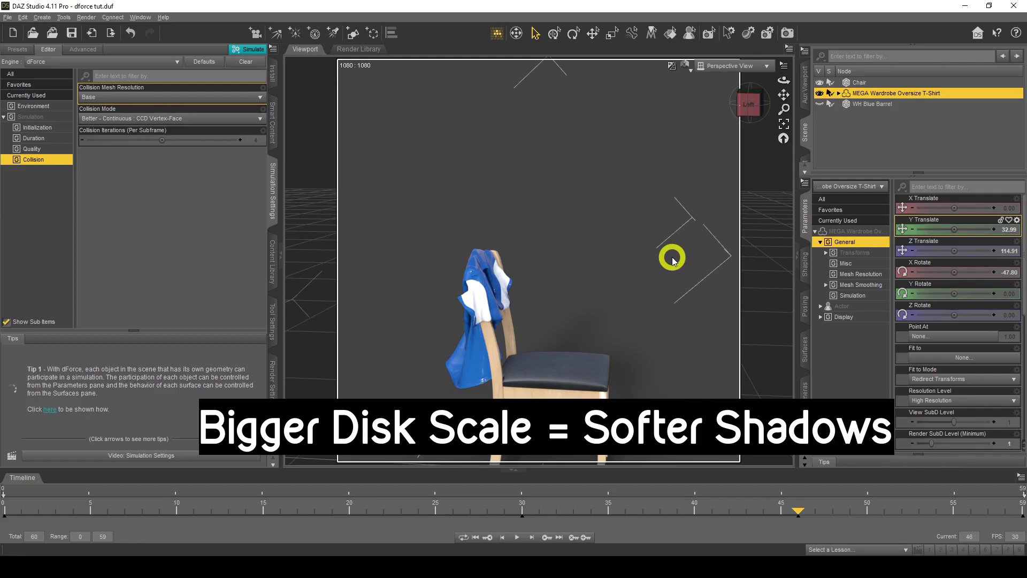
click(687, 66)
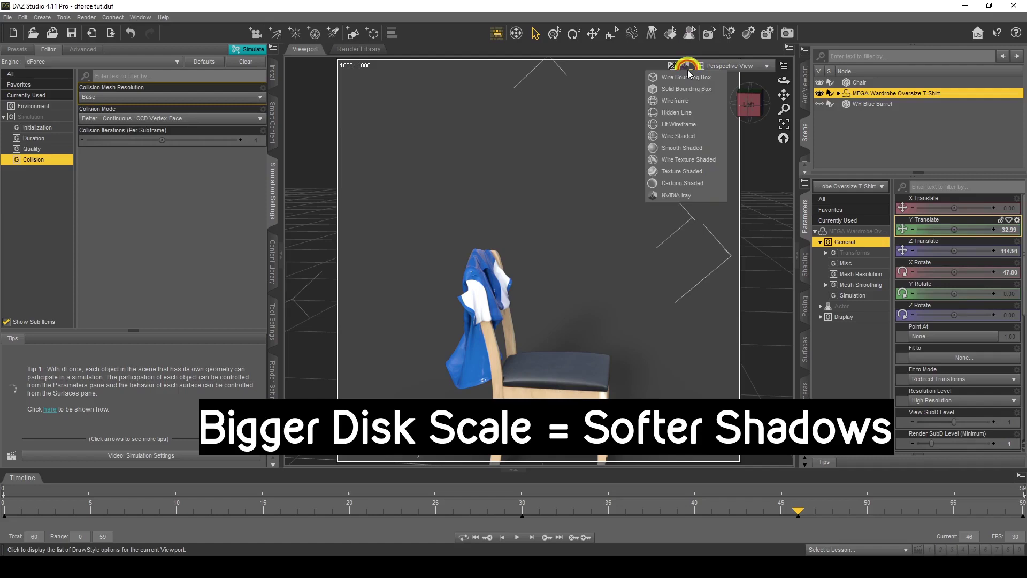
click(682, 172)
Hide the T-shirt and the chair in the scene and return the timeline to frame 0
click(819, 93)
click(819, 82)
click(820, 103)
click(566, 160)
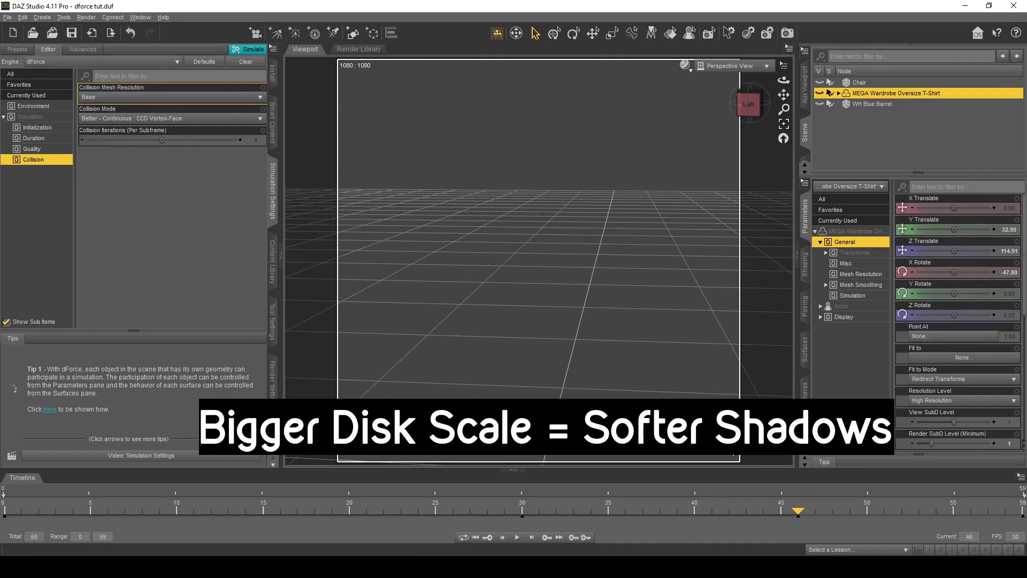
drag(797, 511, 7, 535)
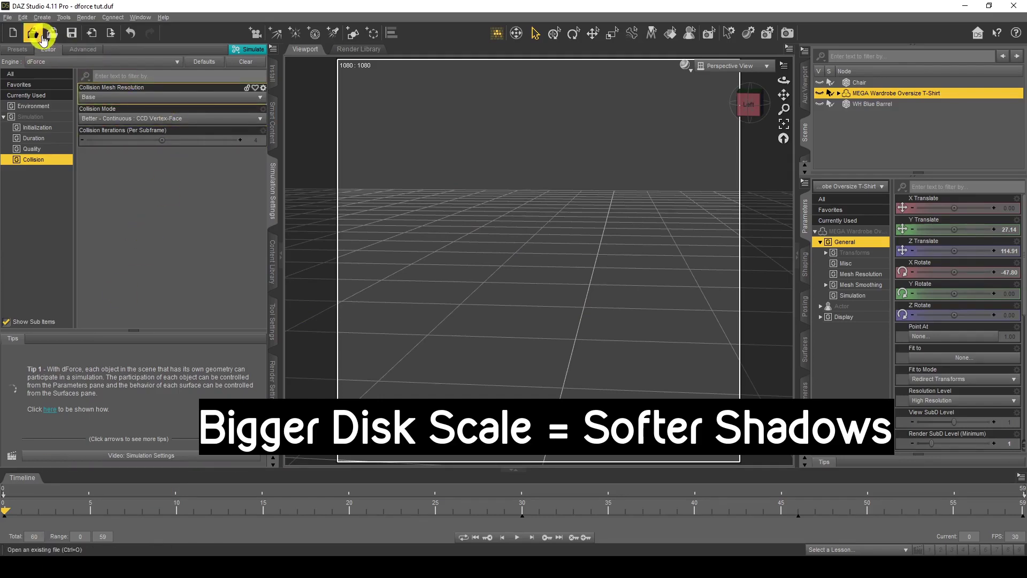
Create a 1 m cube primitive at the world center with 50 divisions and scale it down to 59.6%
click(42, 18)
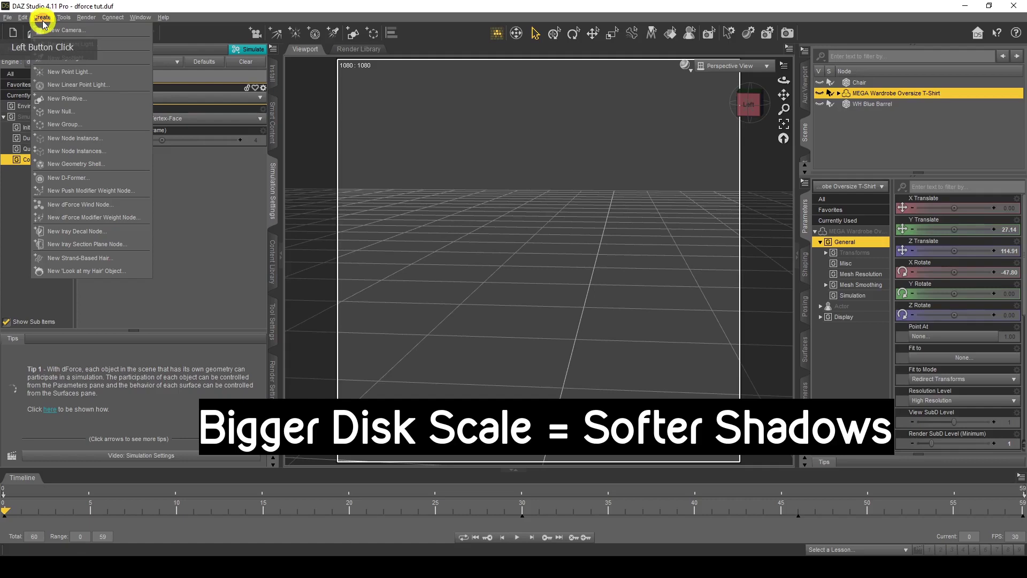
click(67, 99)
click(493, 262)
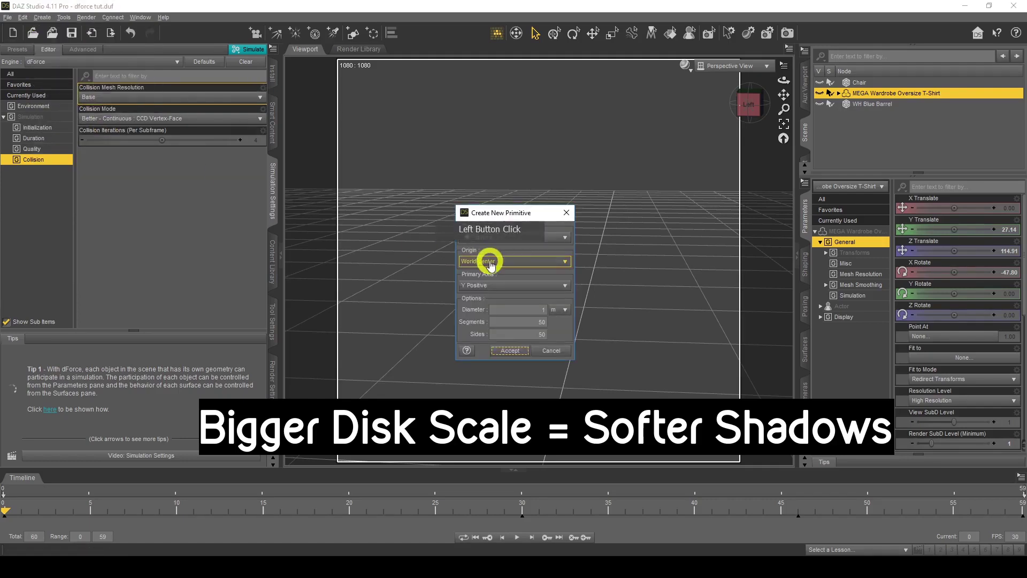
click(536, 237)
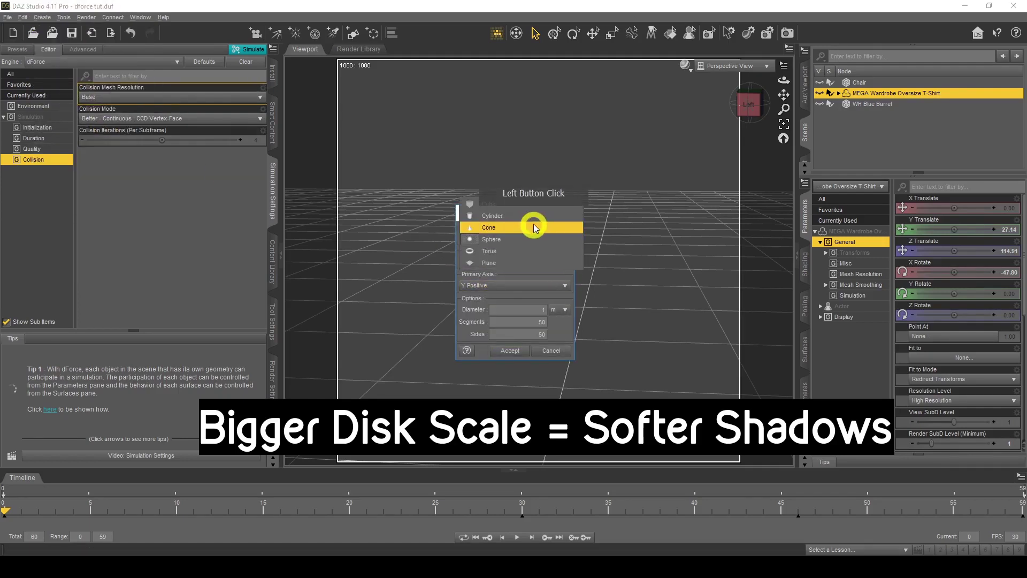
click(532, 208)
click(525, 333)
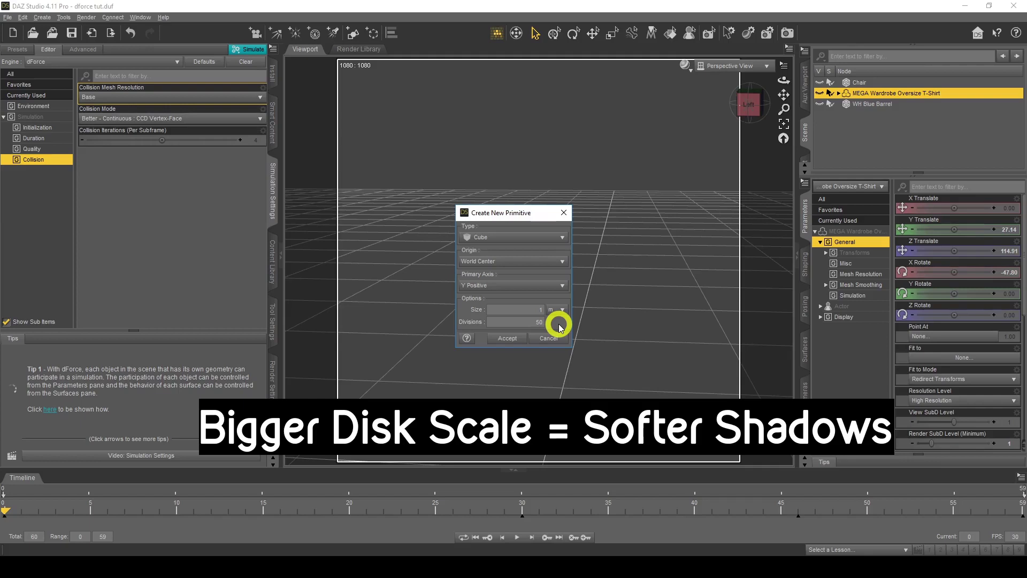
click(512, 338)
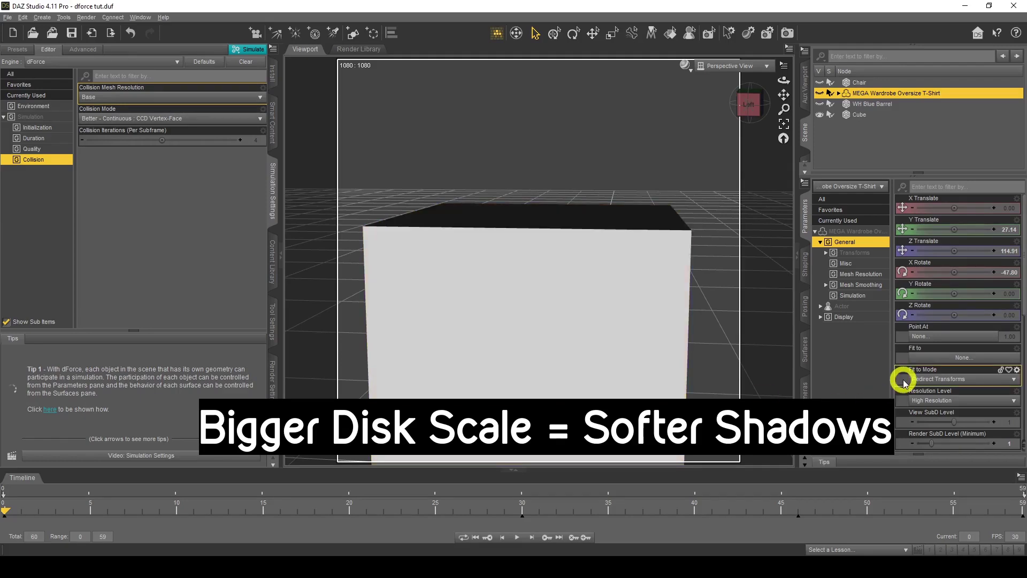
click(863, 116)
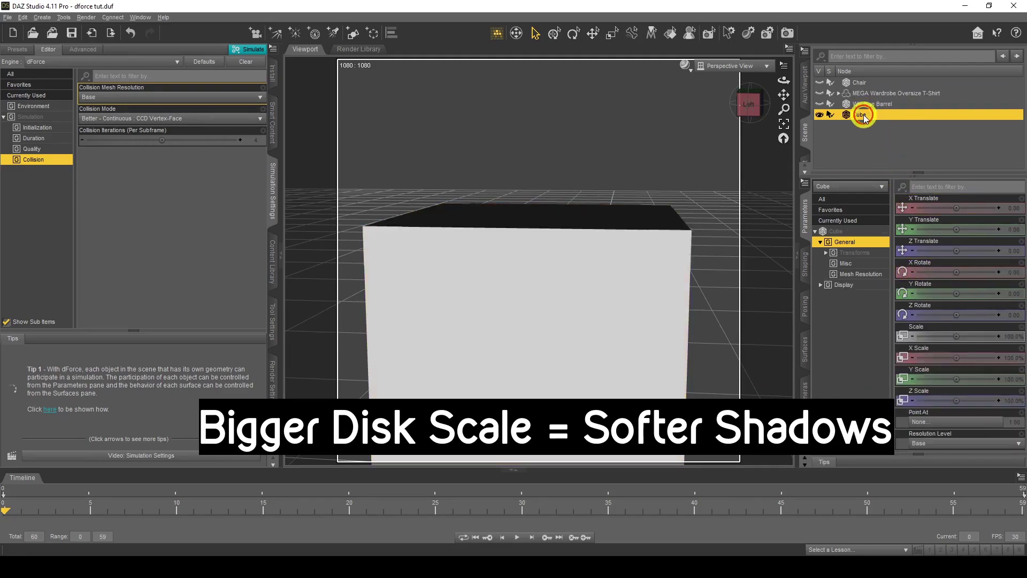
drag(954, 335, 939, 337)
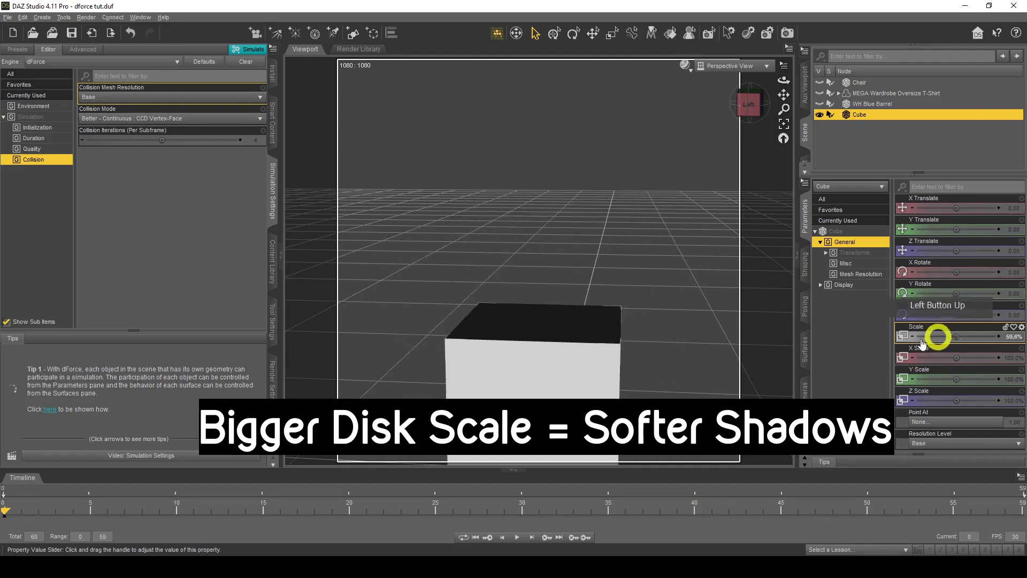
Create a sphere primitive at the world center with 50 segments and 50 sides
click(43, 18)
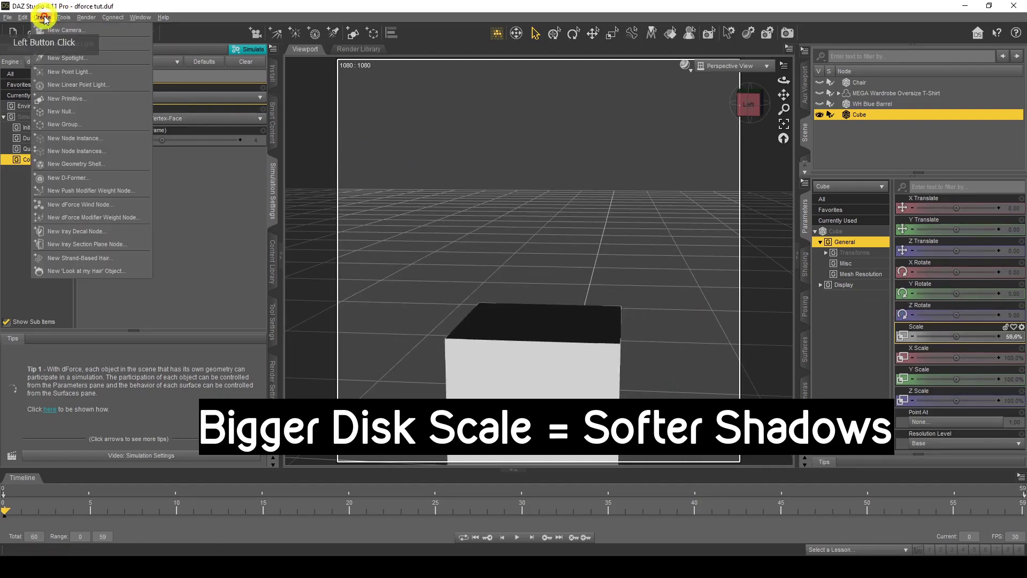
click(84, 101)
click(521, 279)
click(518, 240)
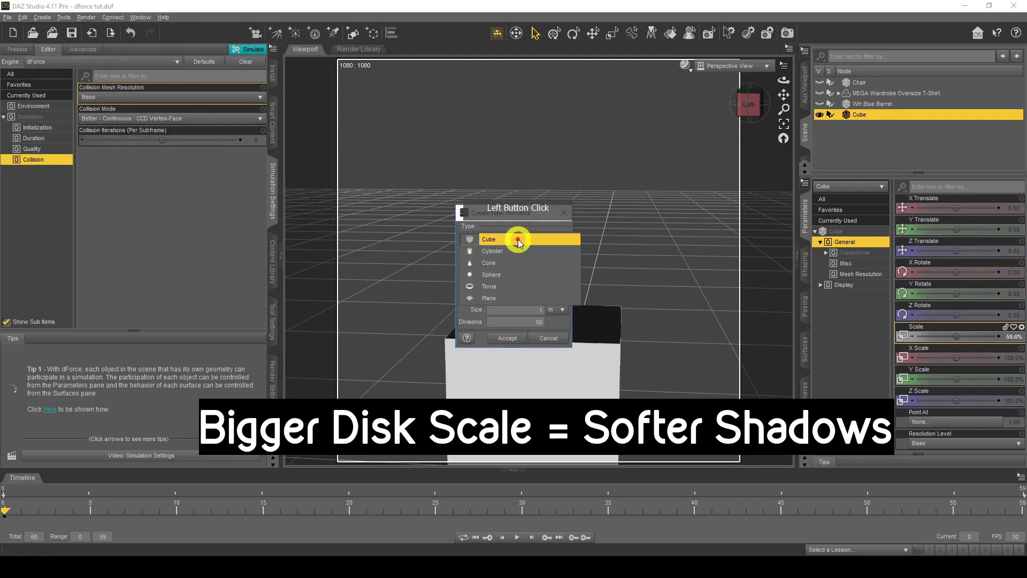
click(520, 274)
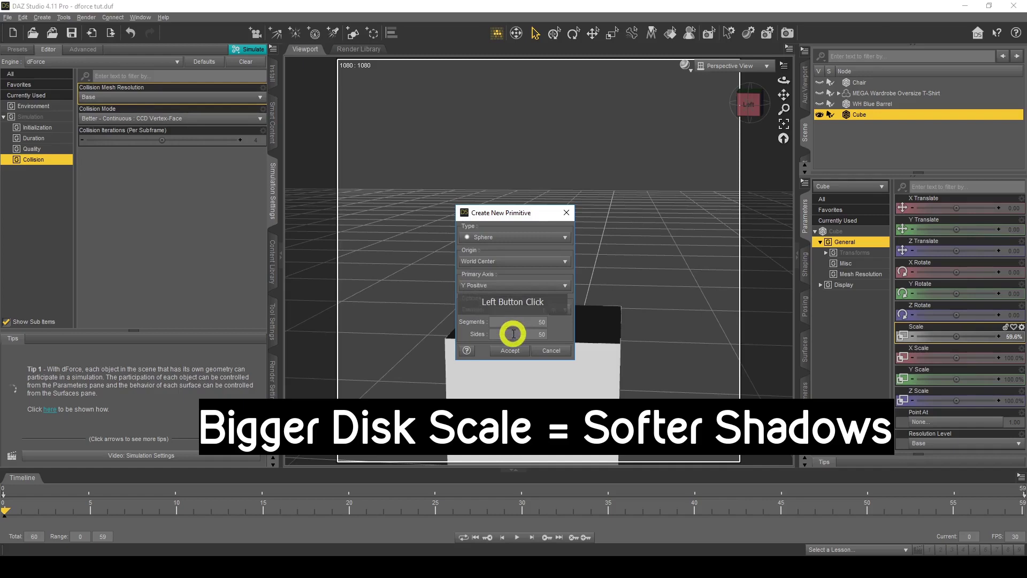
click(515, 353)
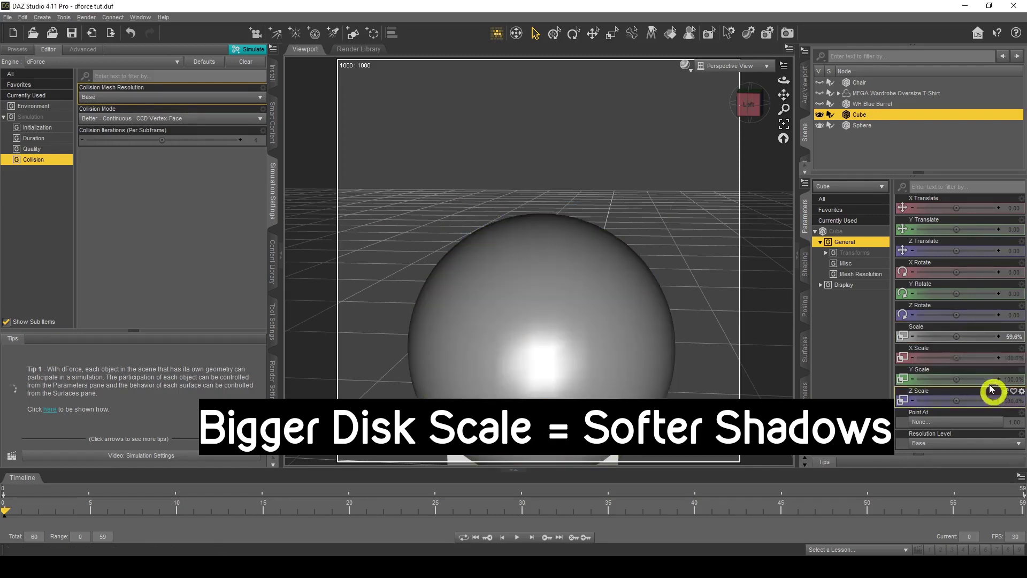
Scale the sphere down to 32.5% and raise its Y Translate to 67.75, above the cube
drag(958, 336, 958, 335)
key(ctrl+z)
click(862, 125)
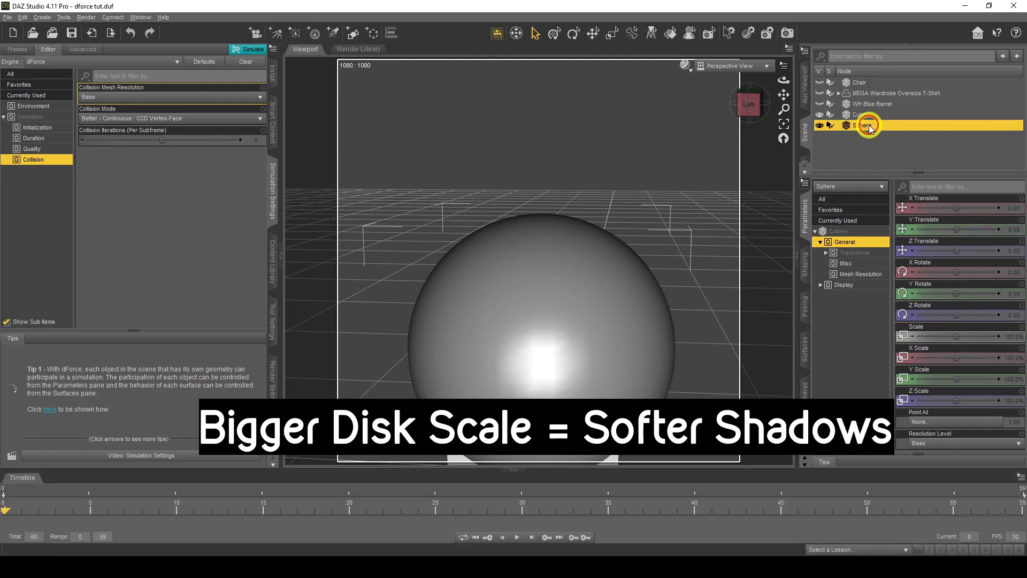
drag(951, 334, 957, 332)
drag(957, 229, 961, 229)
drag(954, 335, 958, 338)
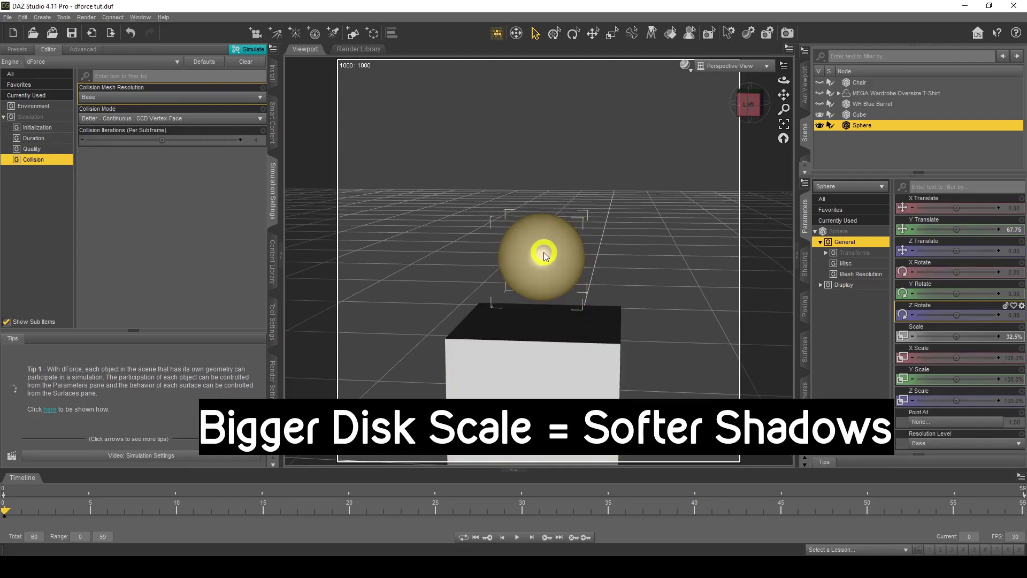
Lower the sphere to a Y Translate of 60.38 so it sits just above the cube's top face
drag(889, 229, 947, 230)
mouse_move(784, 83)
mouse_down()
mouse_move(792, 101)
mouse_move(818, 85)
mouse_move(785, 82)
mouse_move(787, 96)
mouse_up()
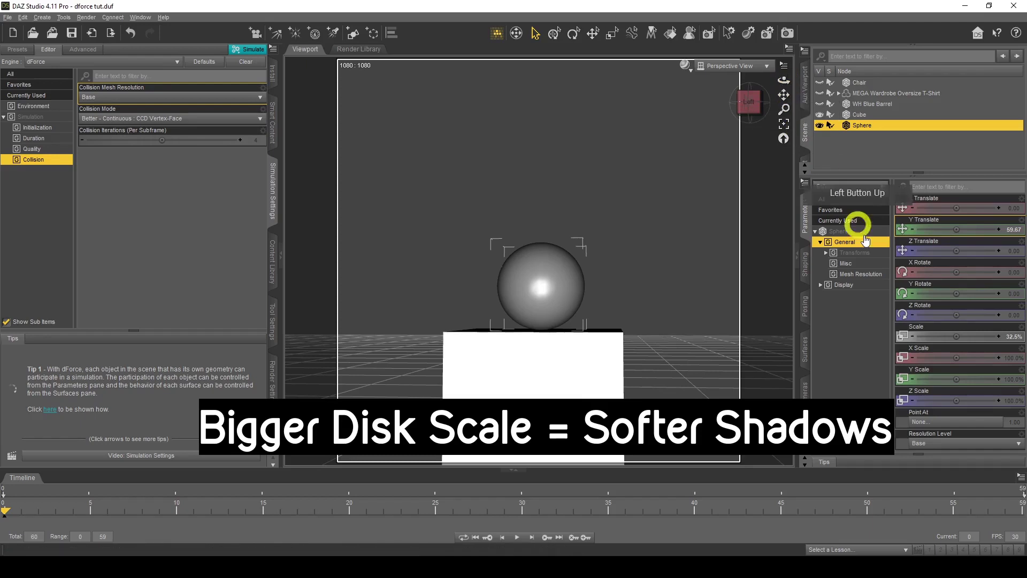
drag(956, 232, 956, 229)
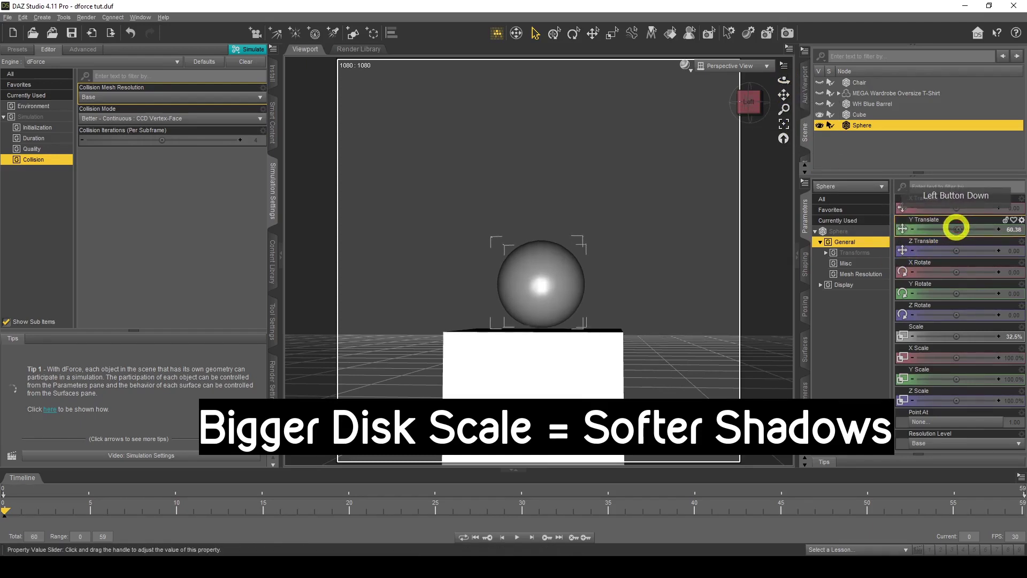
drag(956, 227, 956, 227)
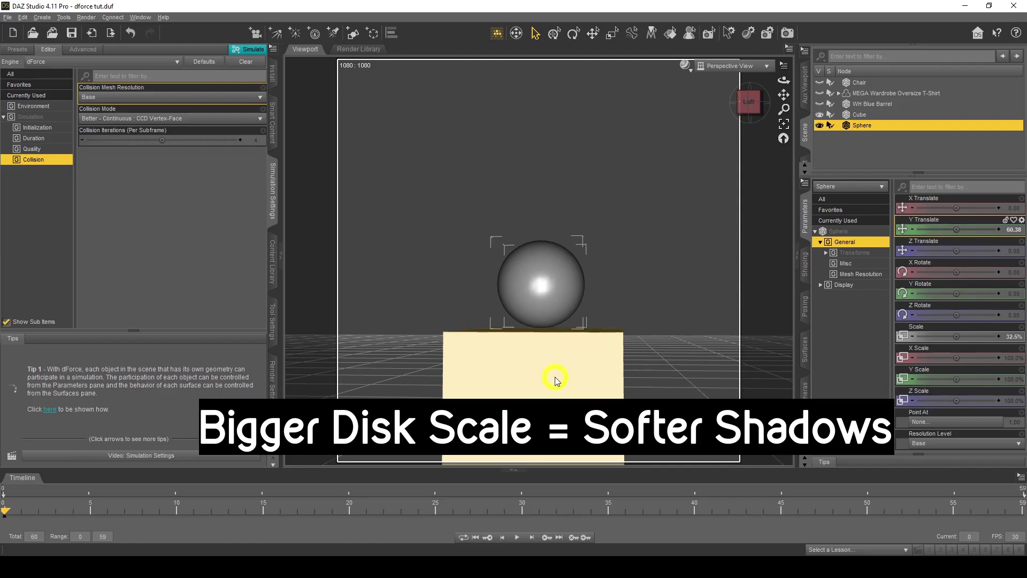
Add a dForce simulation modifier to the cube
click(886, 117)
click(220, 167)
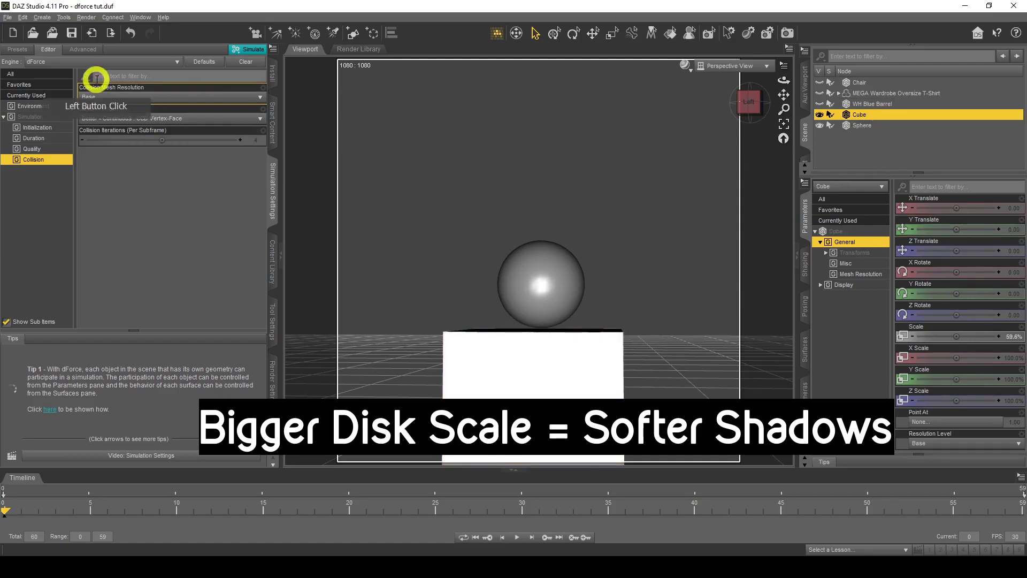
click(22, 17)
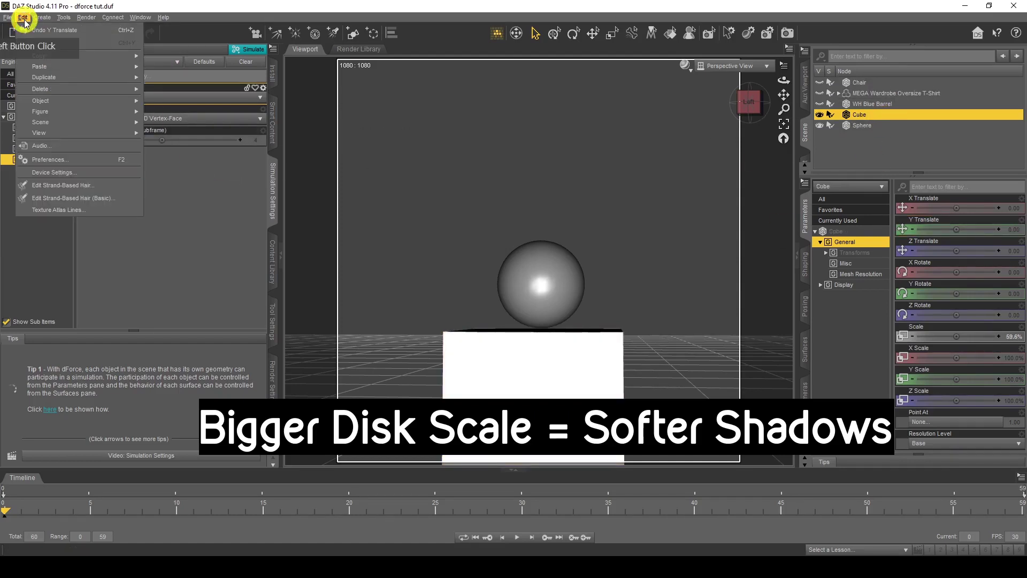
mouse_move(72, 102)
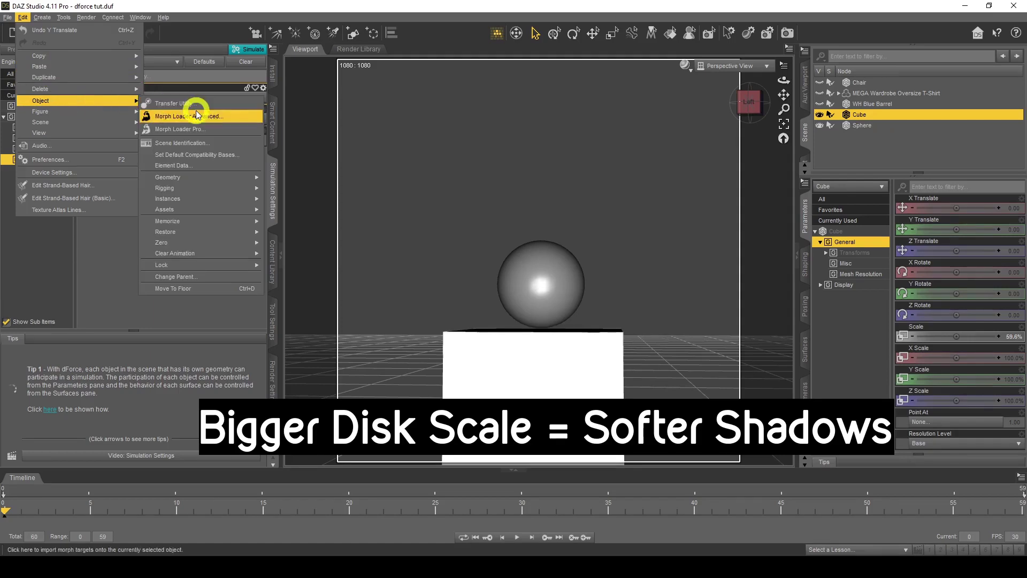
mouse_move(203, 178)
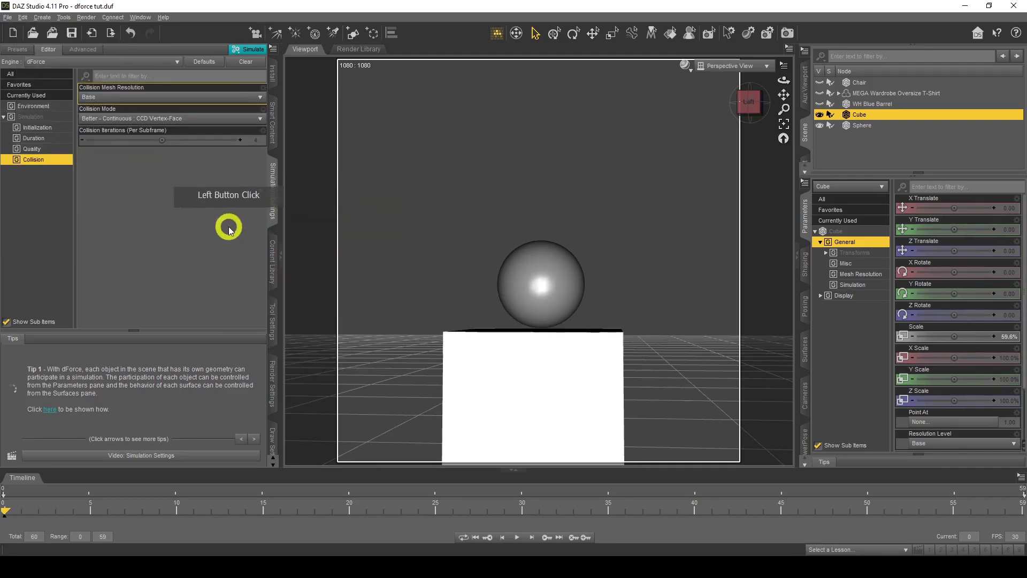
Set the Gravity of the dForce simulation environment to -1.00
click(42, 106)
click(256, 98)
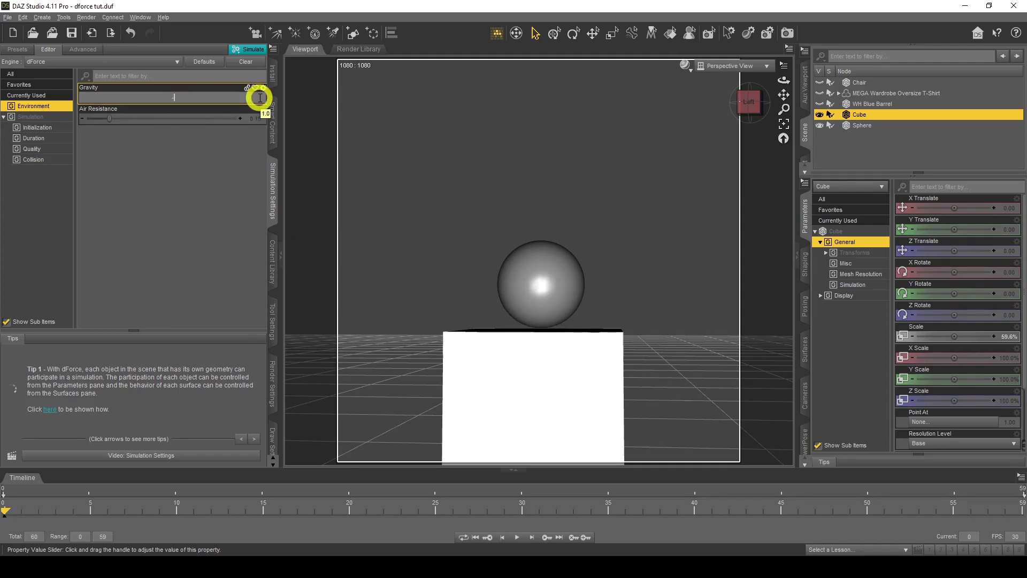
key(Return)
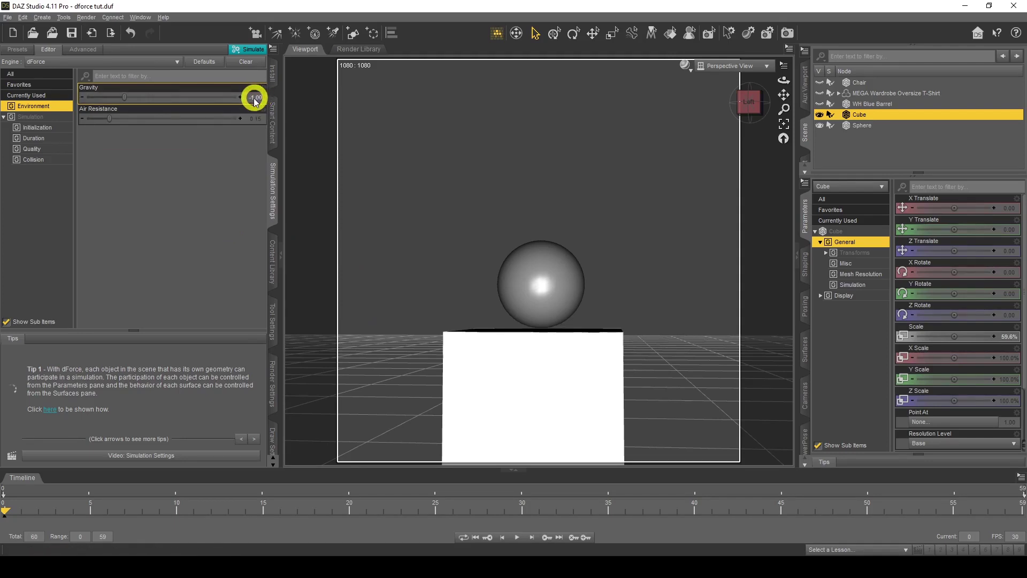
Try the environment Gravity at -2.00 and 2.00, and set it back to -1.00
drag(124, 97, 96, 101)
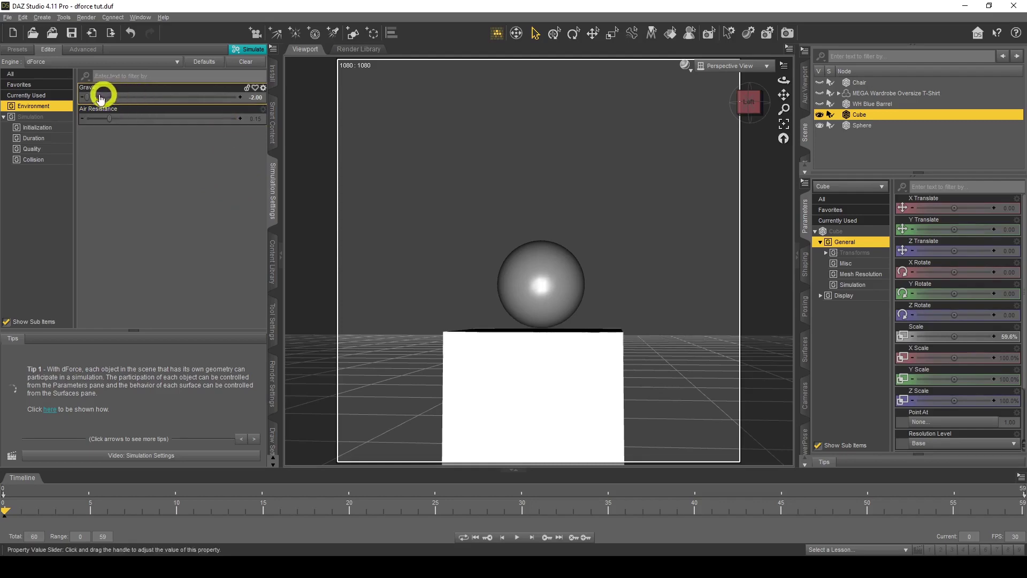
drag(87, 97, 255, 98)
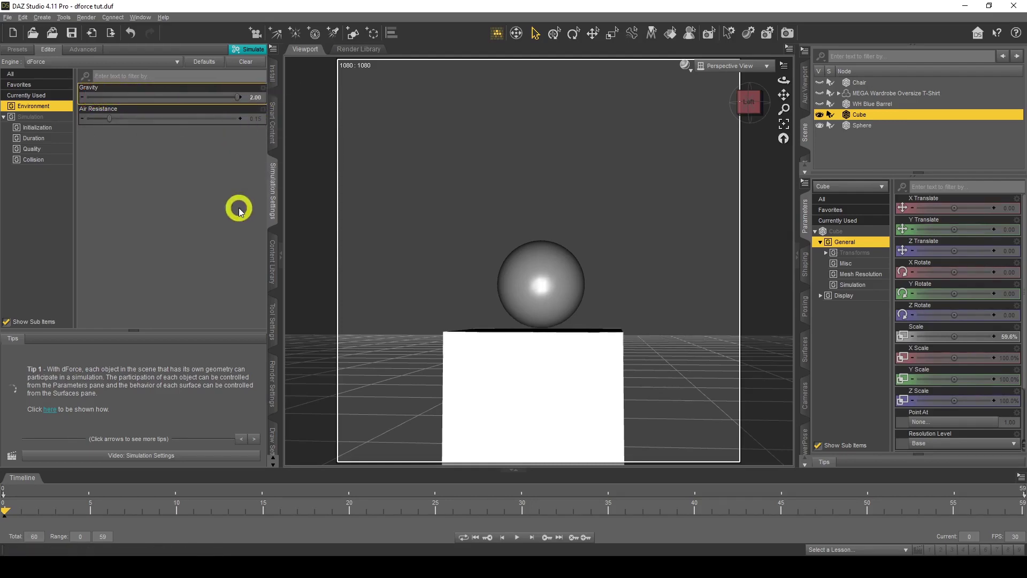
double_click(256, 101)
click(255, 99)
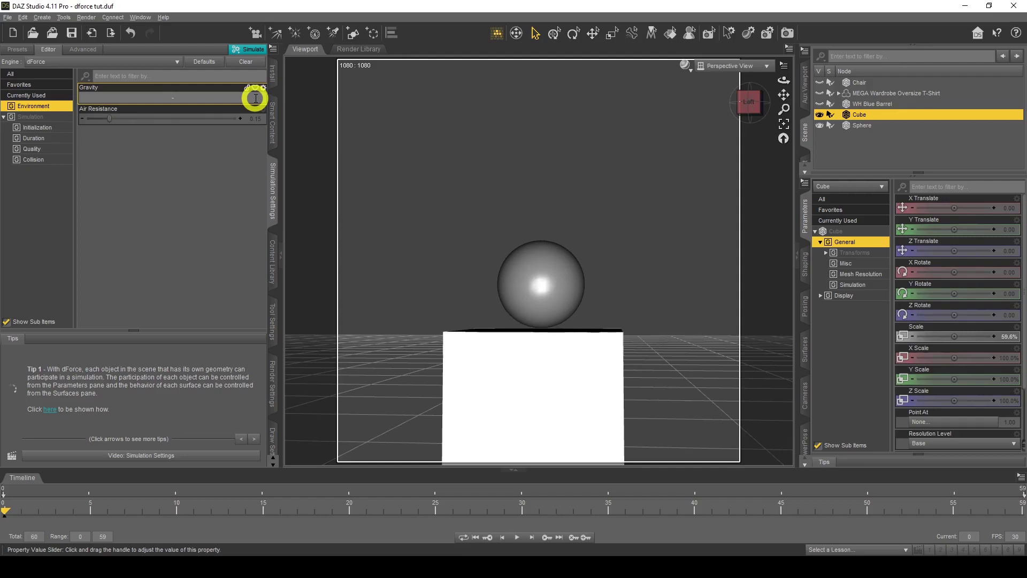
text(-1)
key(Return)
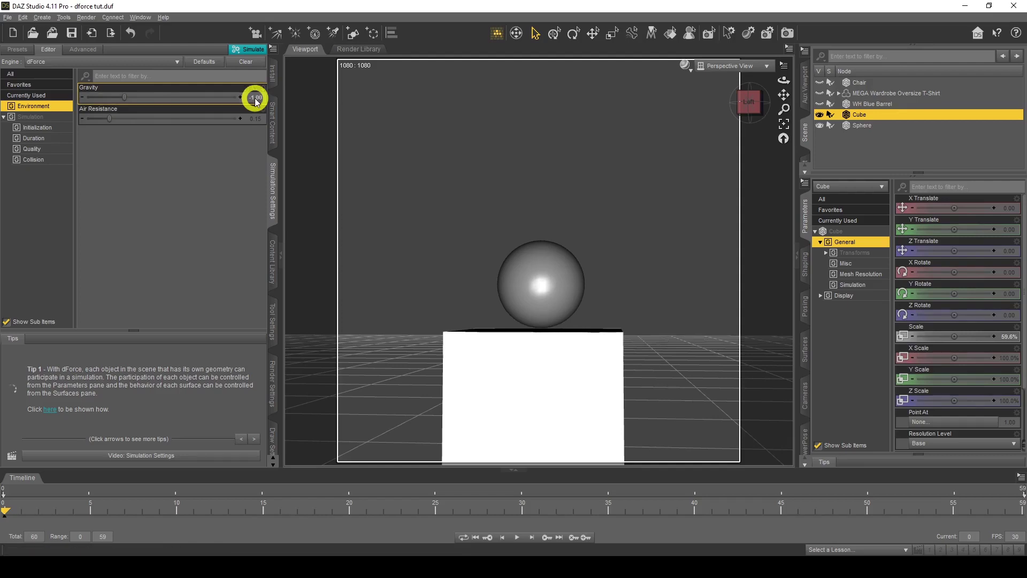
Run the dForce simulation and preview the deformed cube in NVIDIA Iray from above before returning the viewport to Texture Shaded
click(255, 52)
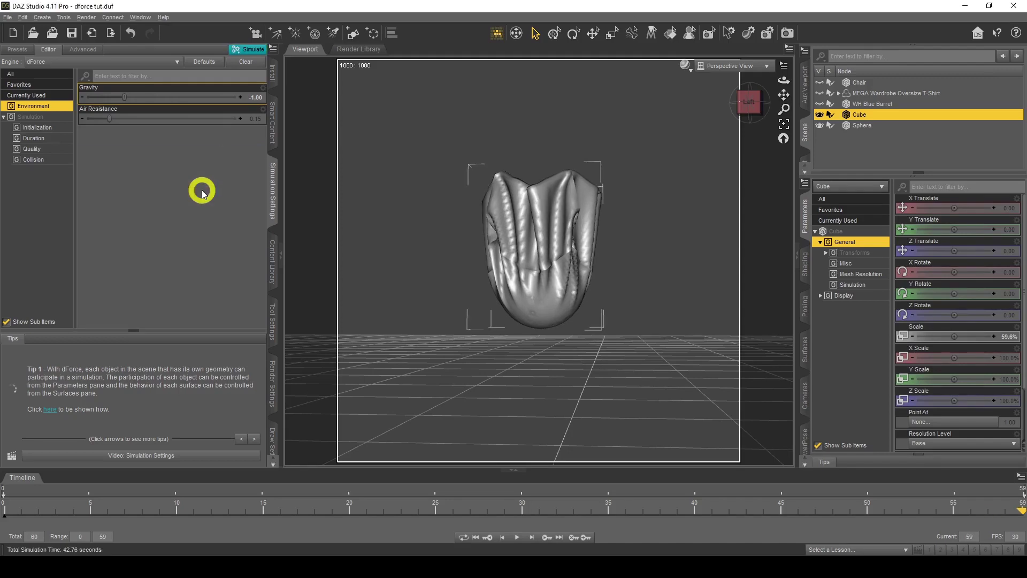
click(689, 73)
click(688, 193)
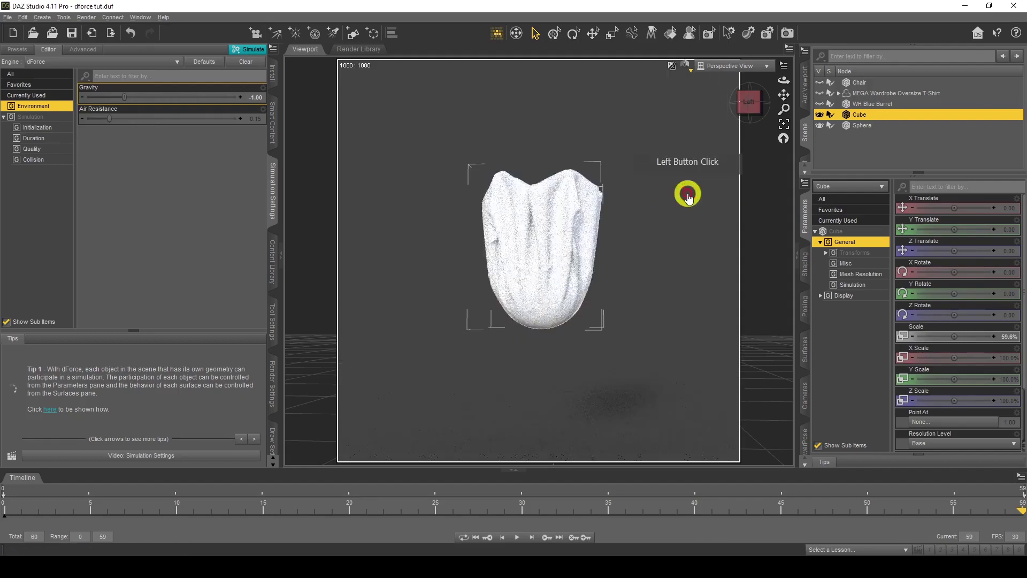
drag(784, 84, 784, 83)
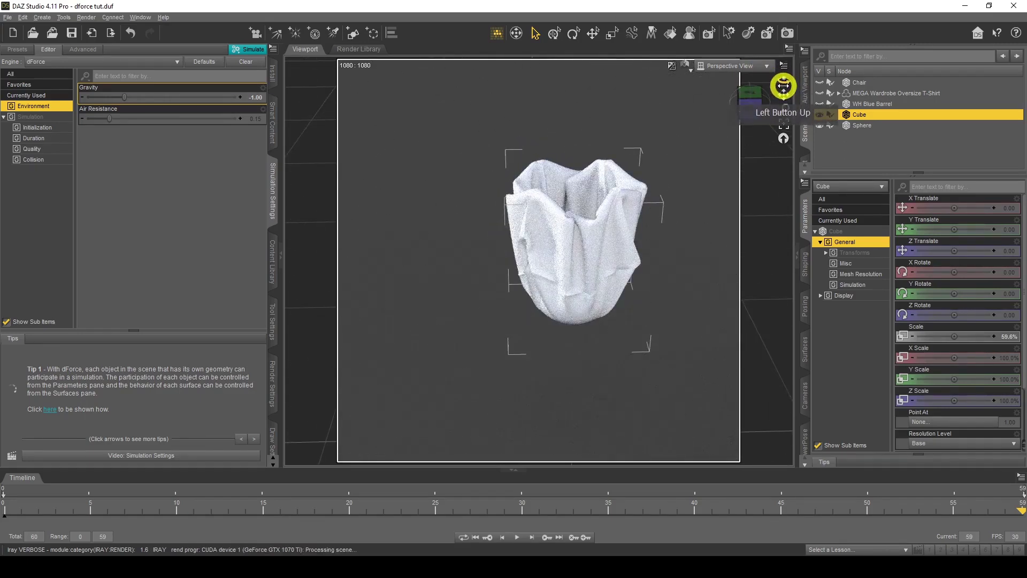
click(687, 64)
click(688, 168)
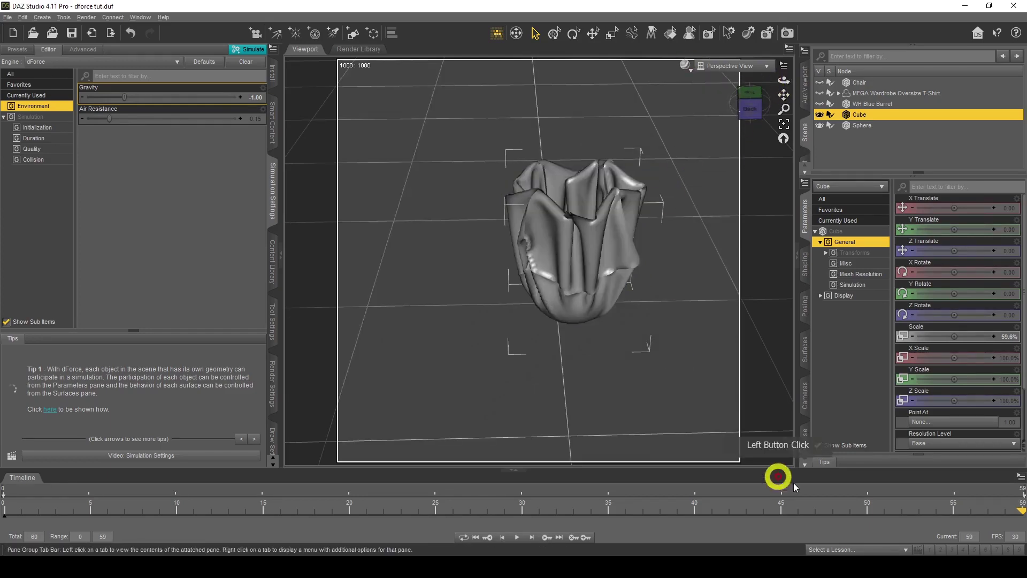
Move the timeline to frame 4 and hide the sphere to expose the deformed top of the cube
drag(1019, 509, 74, 503)
click(819, 126)
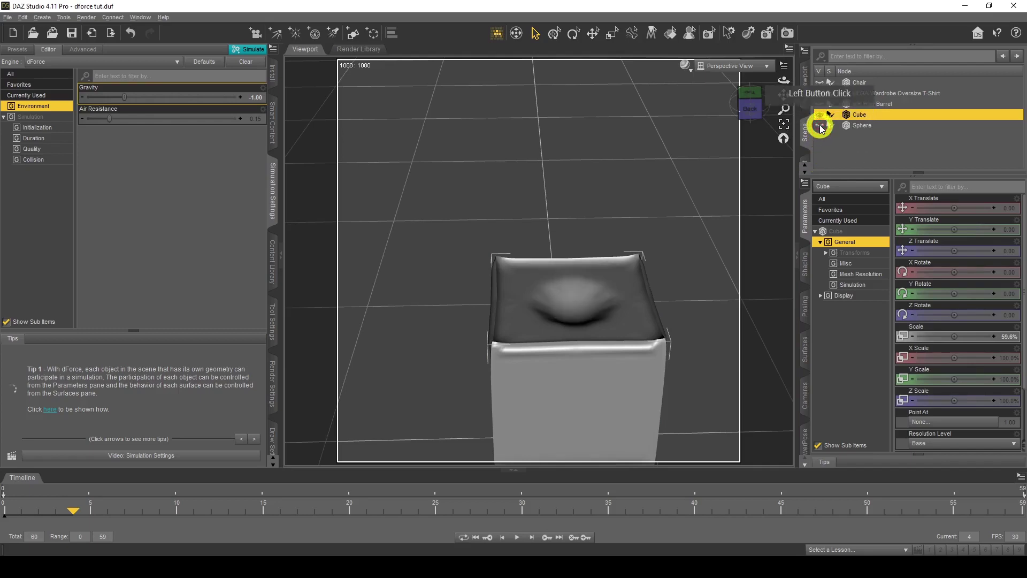
drag(65, 503, 66, 514)
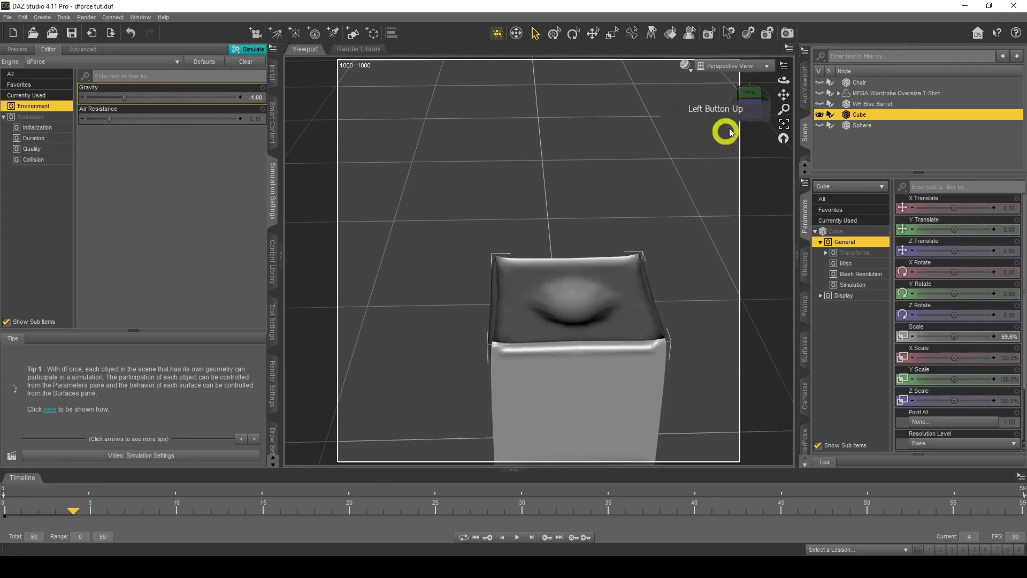
drag(783, 80, 785, 83)
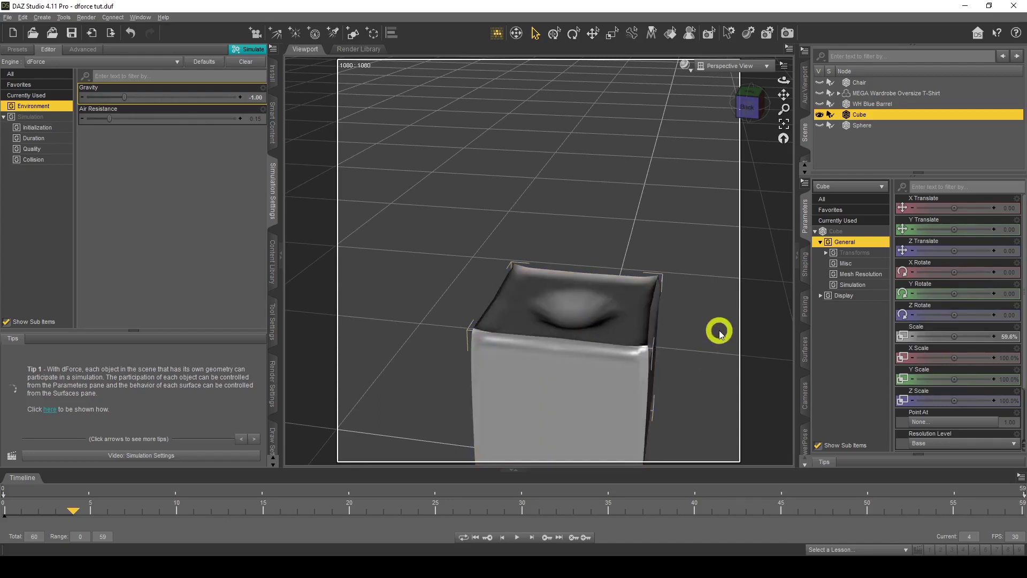
drag(784, 80, 784, 83)
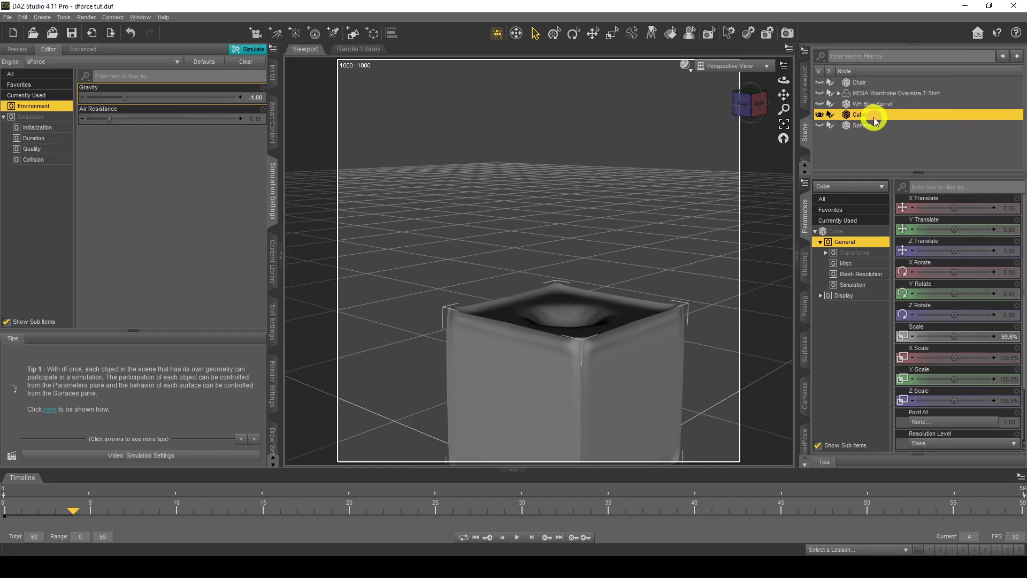
Add a smoothing modifier to the deformed cube
click(22, 17)
click(53, 100)
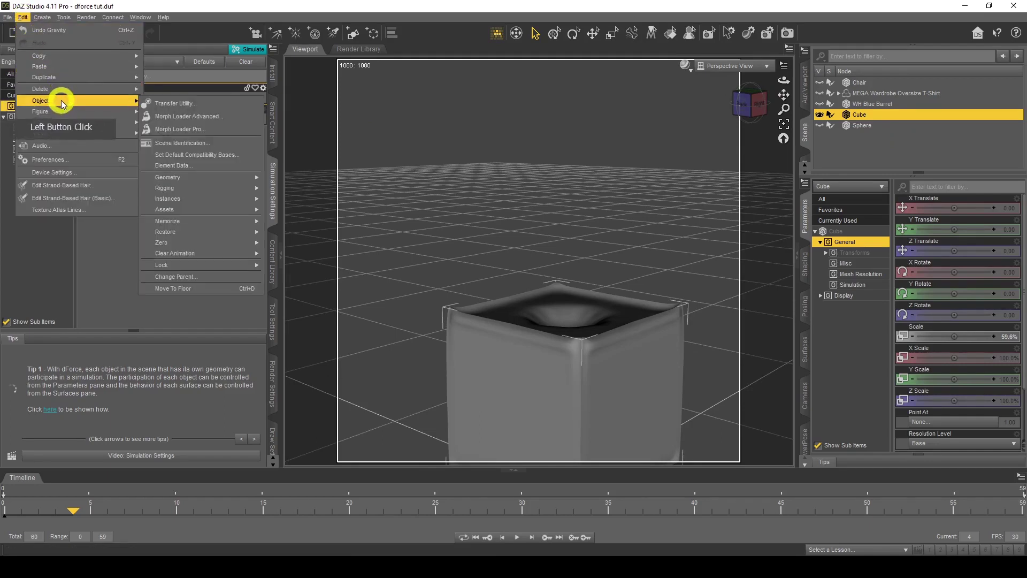
mouse_move(220, 175)
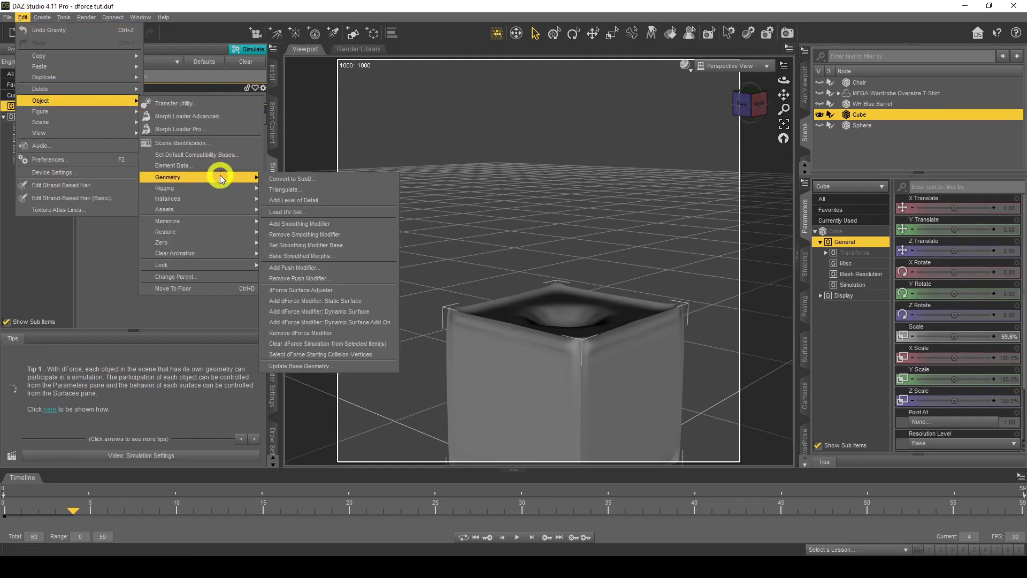
click(325, 224)
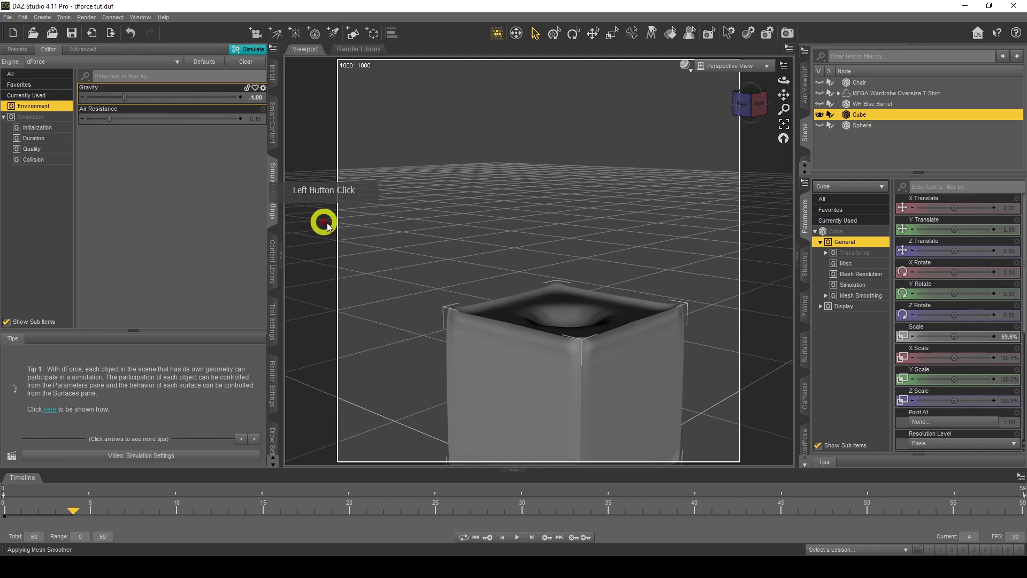
Convert the cube's geometry to SubD
click(23, 17)
click(66, 101)
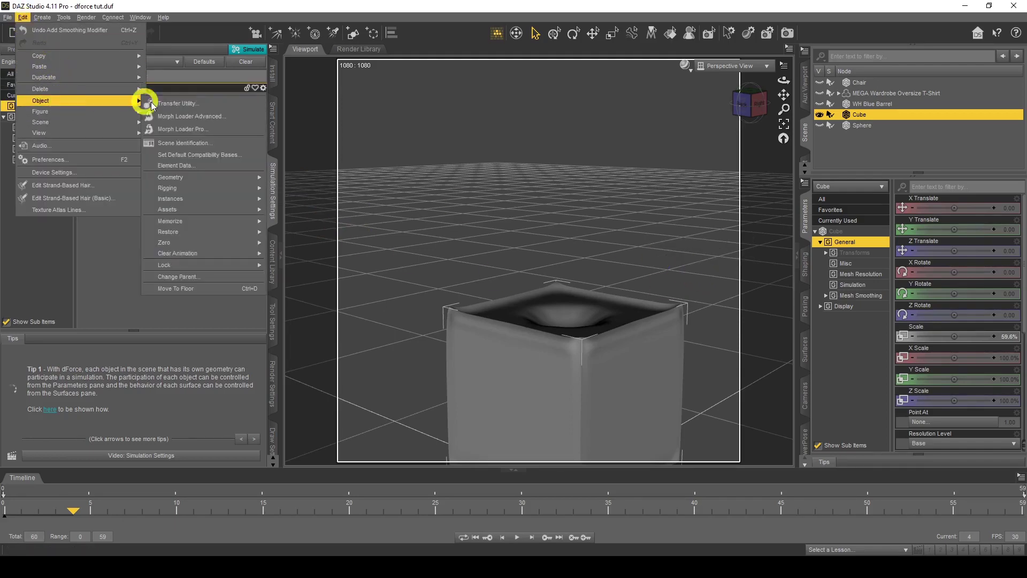
mouse_move(220, 179)
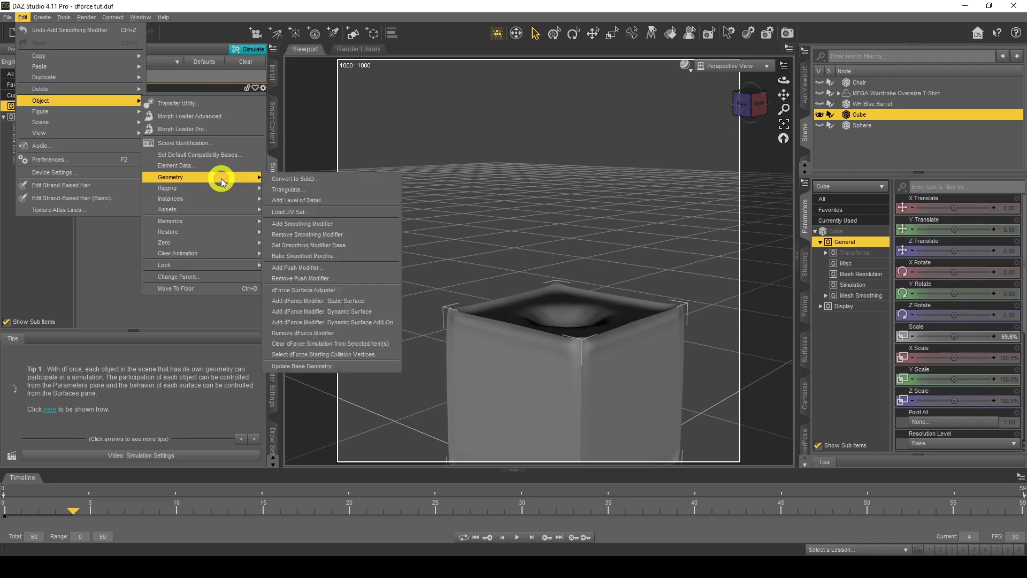
click(324, 179)
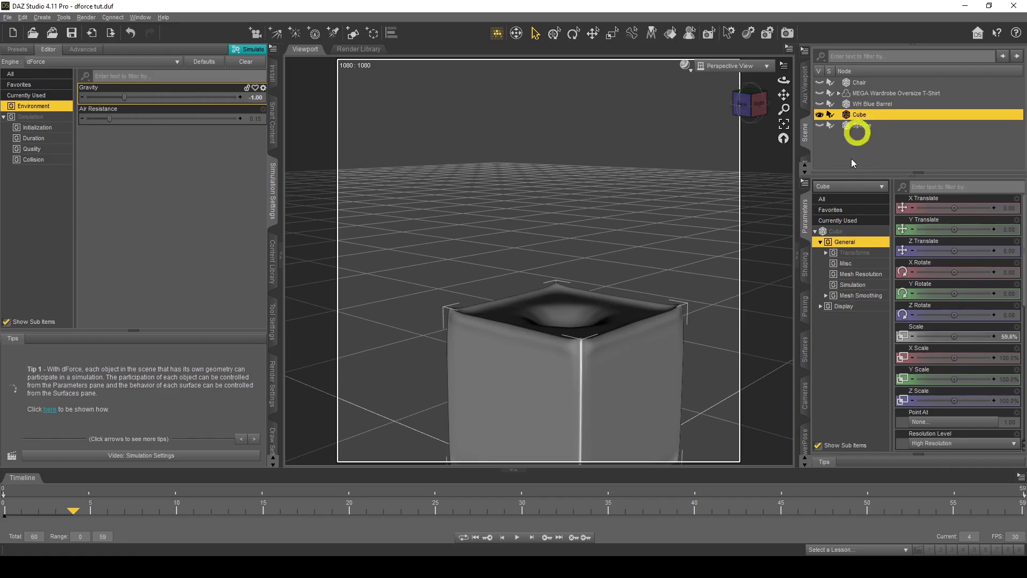
Try 10 Smoothing Iterations in the cube's Mesh Smoothing parameters, and settle on 5
click(859, 295)
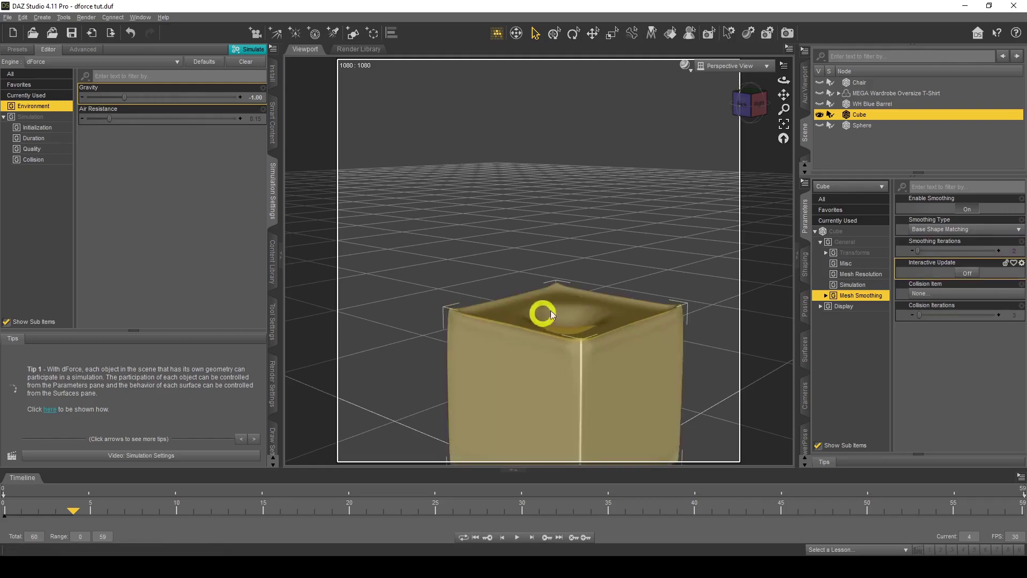
drag(784, 79, 668, 206)
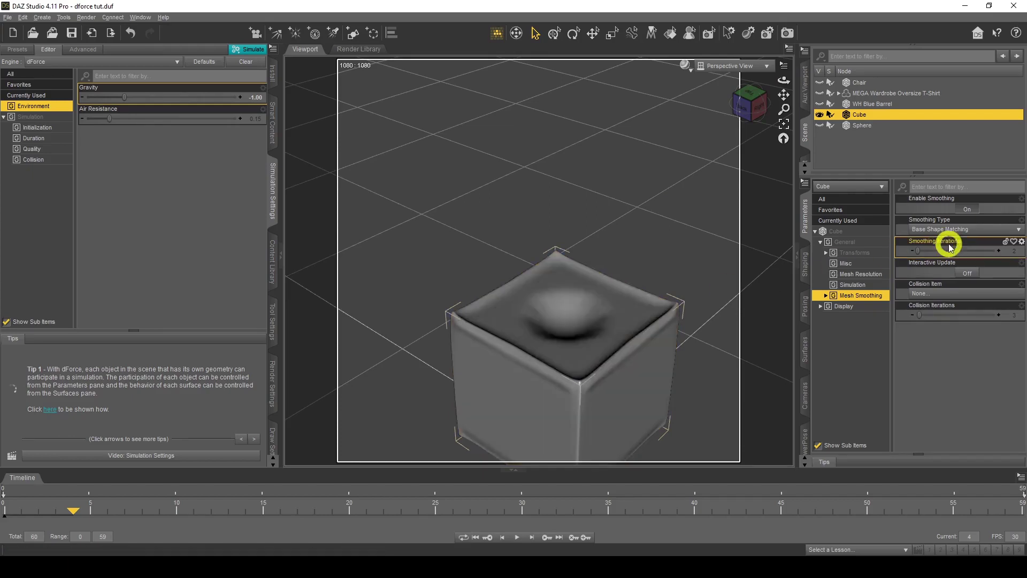
click(1013, 250)
text(1)
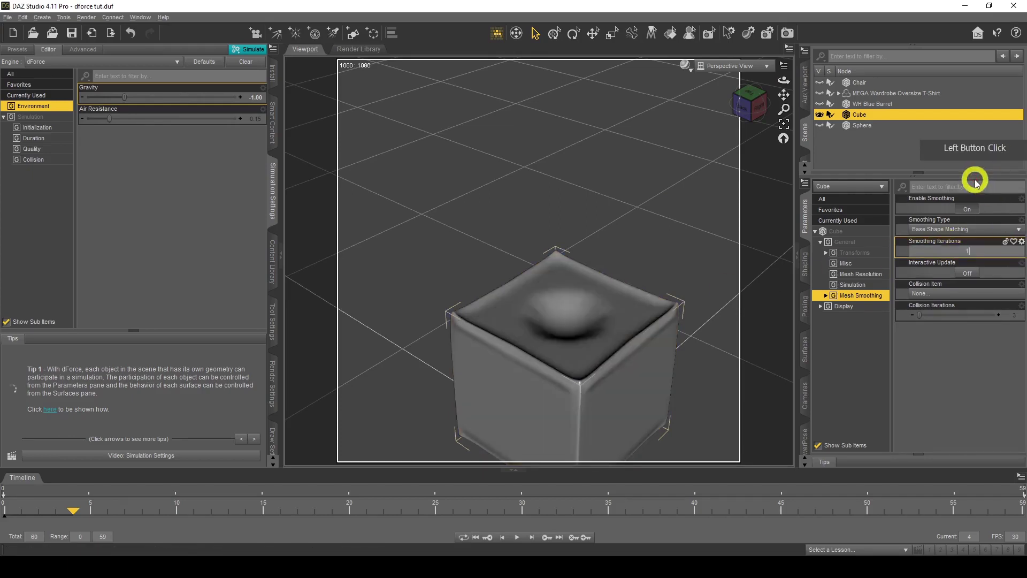
text(0)
key(Return)
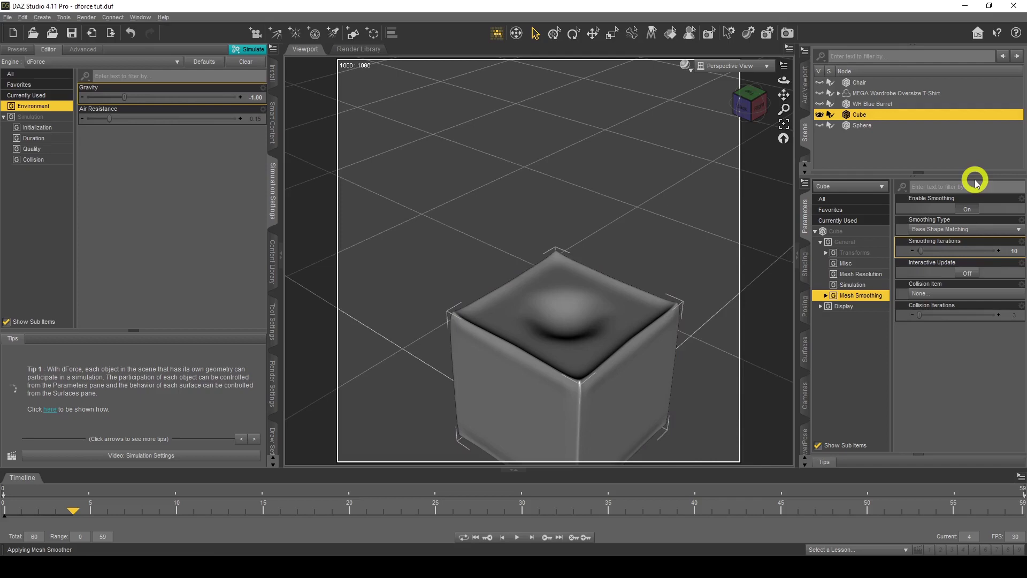
click(1015, 252)
text(5)
key(Return)
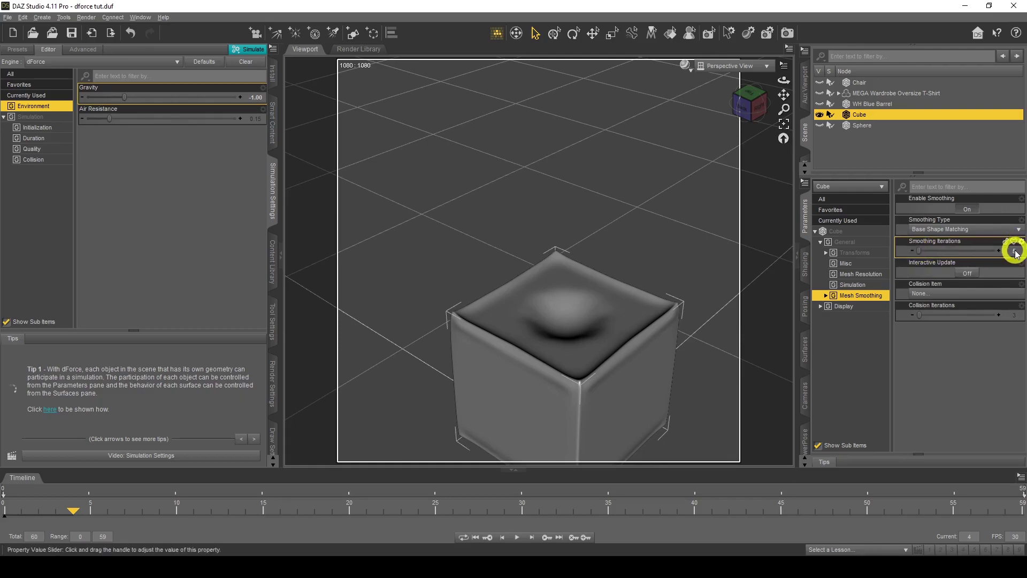
Preview the smoothed cube in the viewport with the NVIDIA Iray draw style and clear the selection
alt+click(1016, 252)
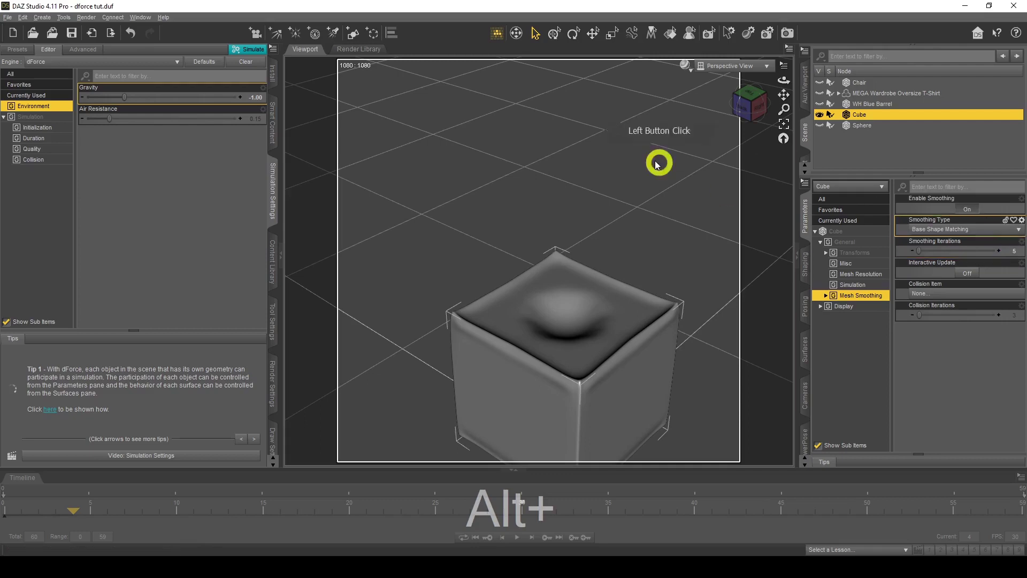
click(685, 65)
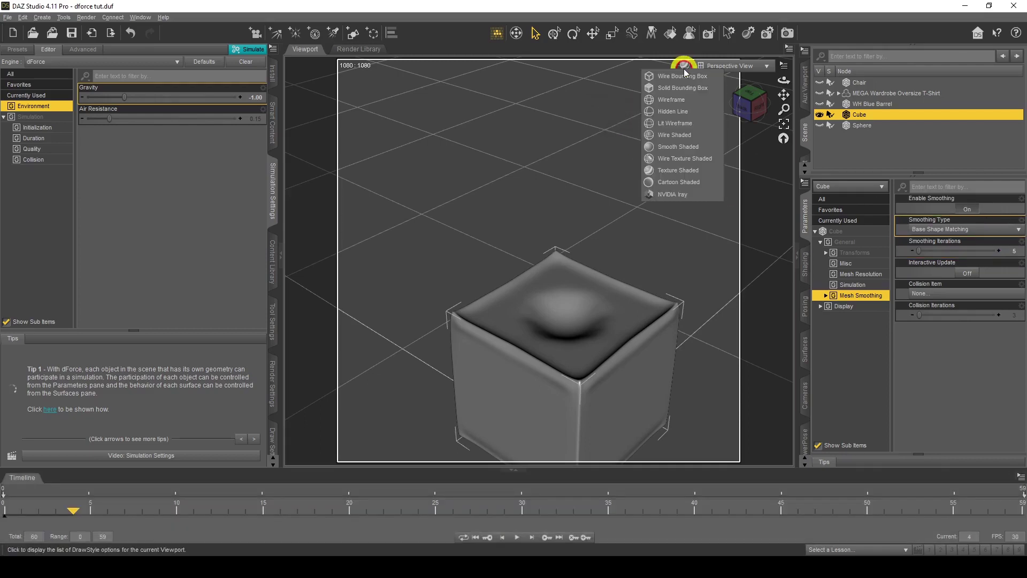
click(683, 195)
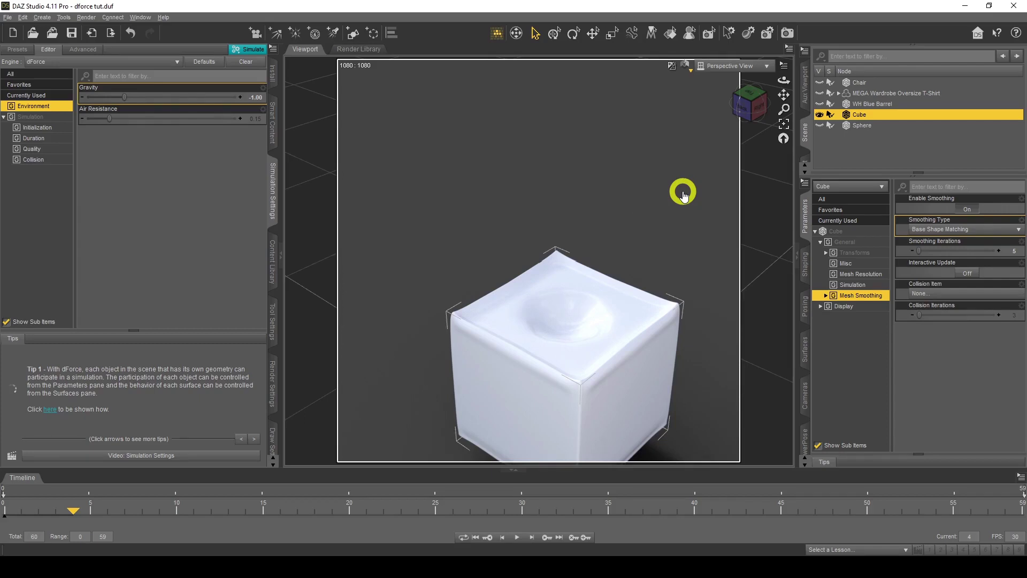
click(858, 156)
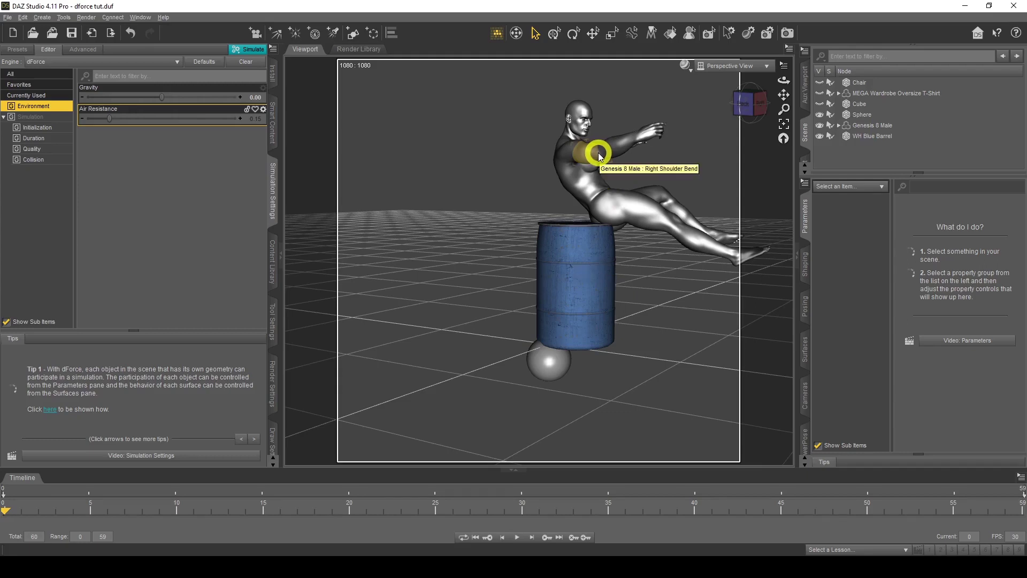
Position the sphere beneath the blue barrel at X Translate -13.56, Y Translate -24.18 and Z Translate 15.26
click(564, 271)
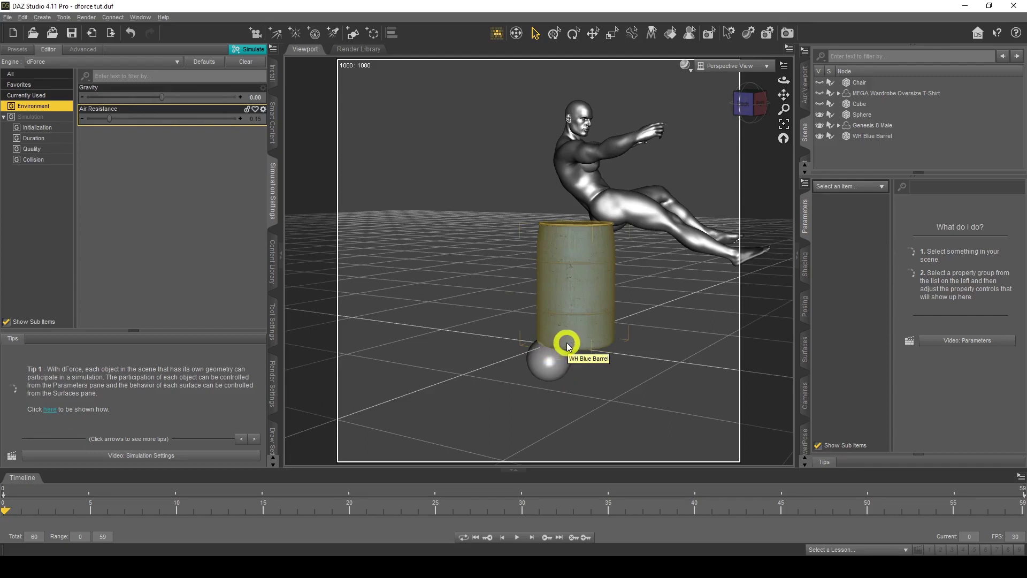
click(862, 114)
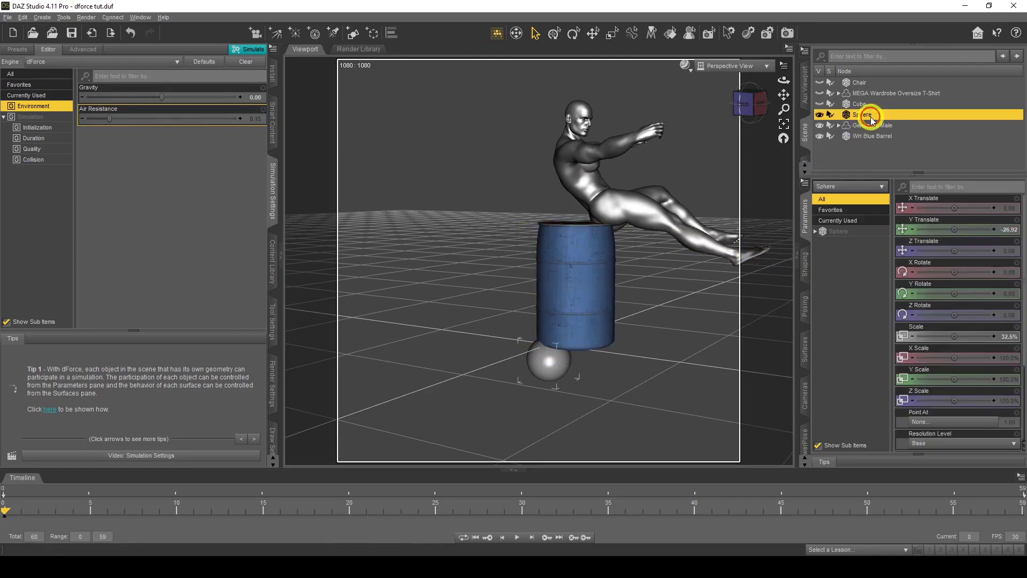
drag(954, 206, 954, 229)
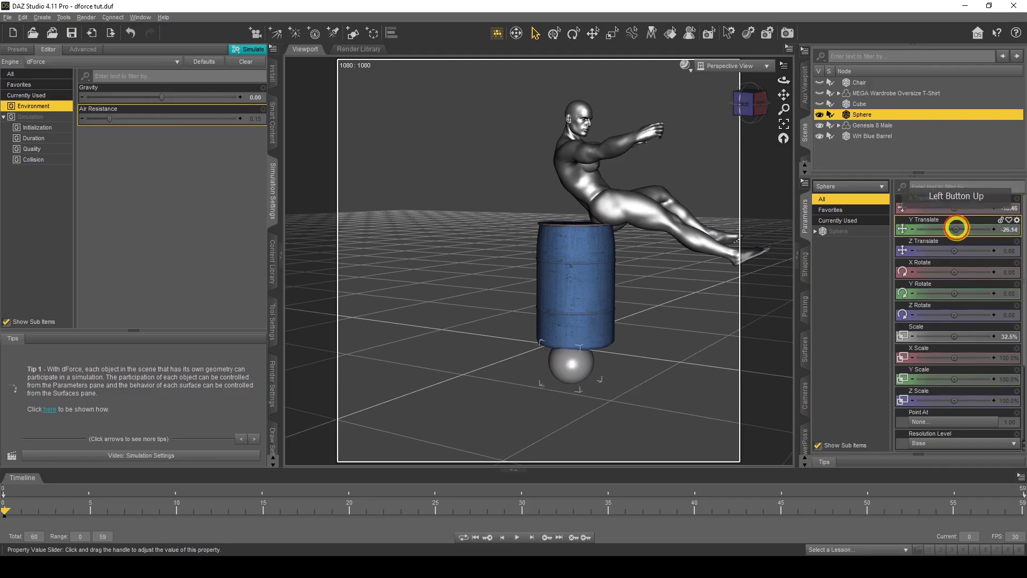
click(956, 227)
drag(784, 81, 891, 188)
drag(949, 211, 951, 209)
drag(952, 249, 958, 251)
click(580, 344)
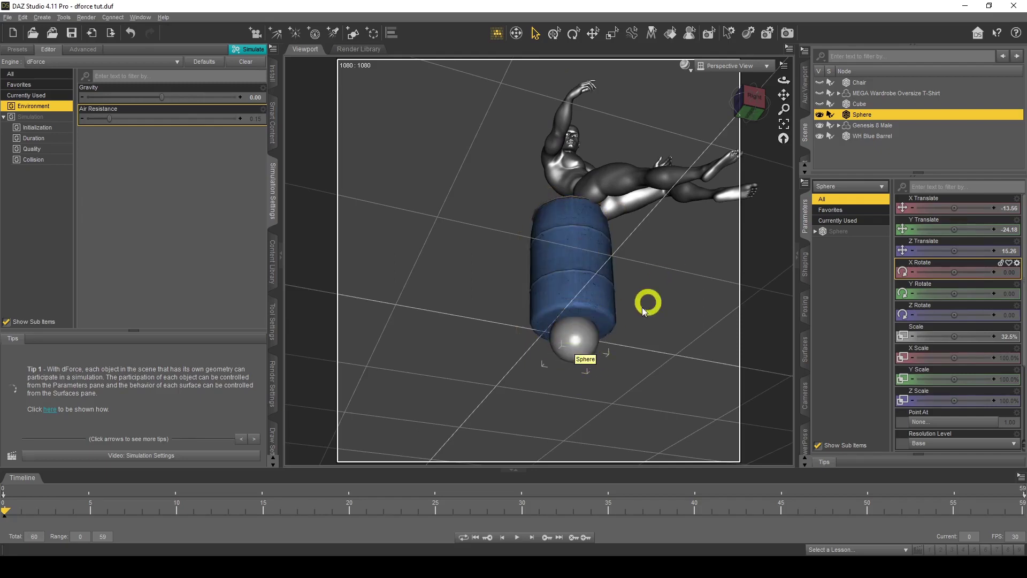
drag(784, 81, 785, 82)
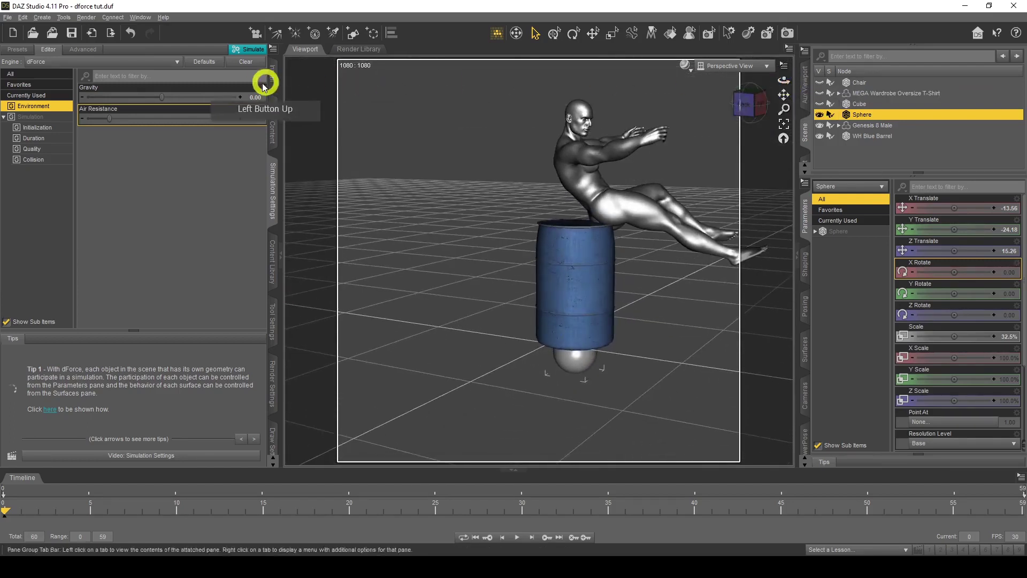
Run the dForce simulation and hide the sphere and the Genesis 8 Male figure to expose the deformed barrel
click(249, 50)
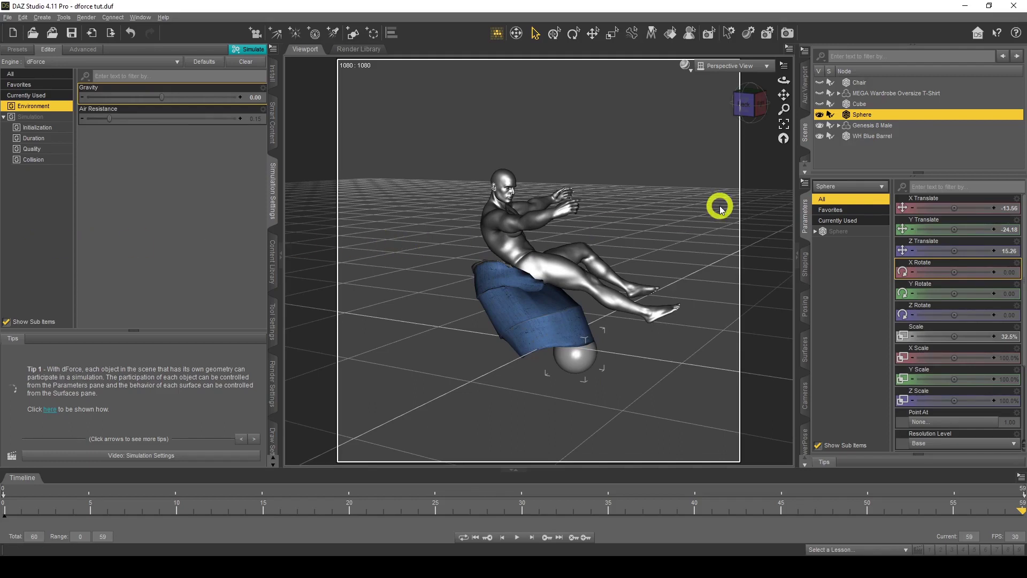
click(820, 115)
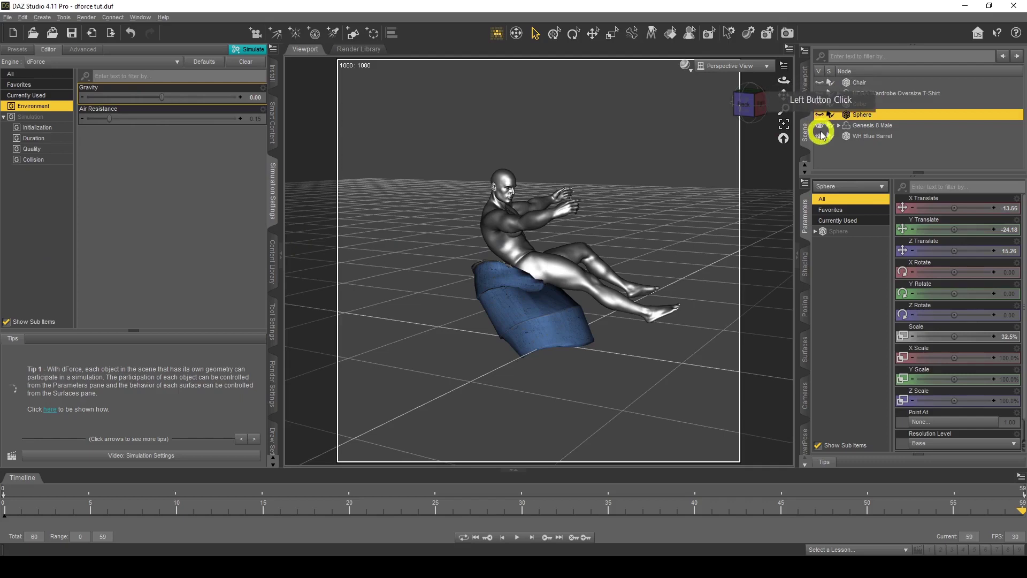
click(820, 126)
drag(781, 81, 781, 81)
Add a smoothing modifier to the WH Blue Barrel
click(888, 136)
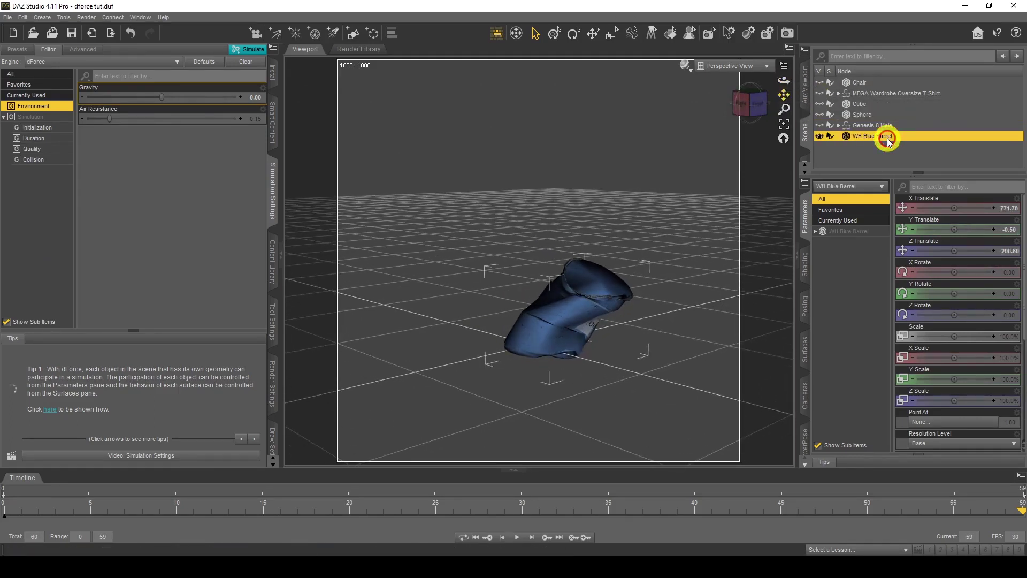
click(816, 231)
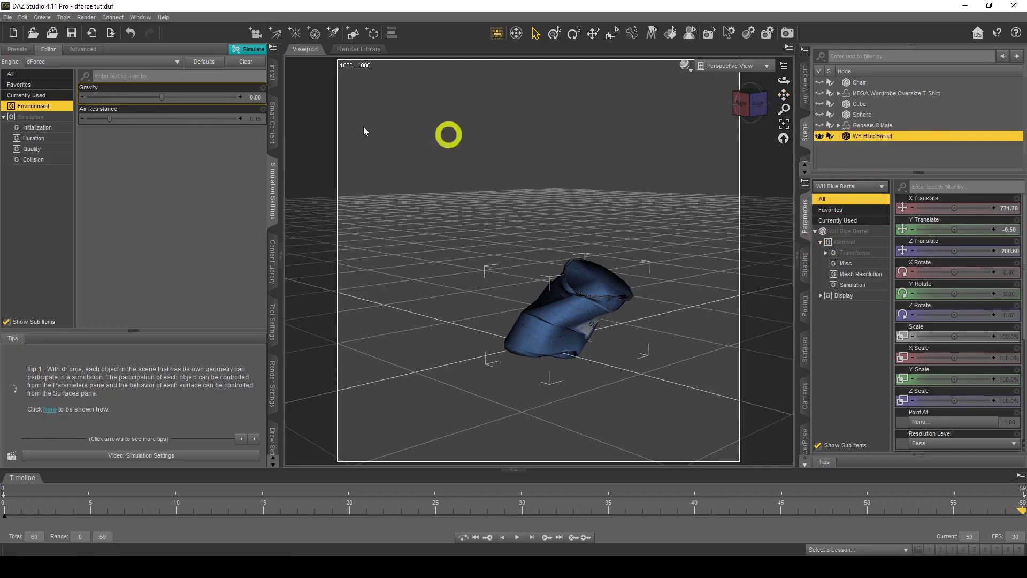
click(23, 17)
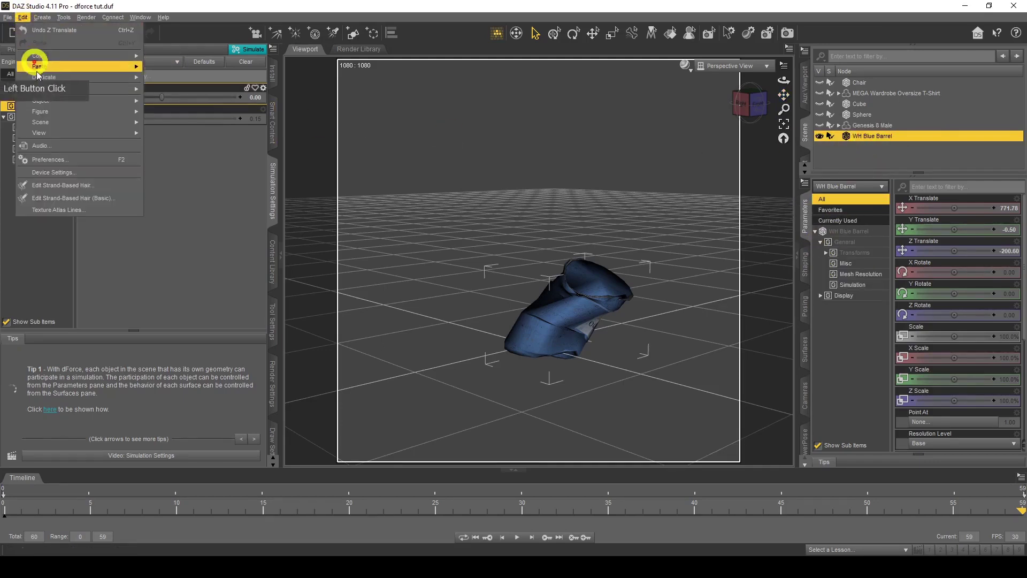
click(46, 99)
mouse_move(234, 176)
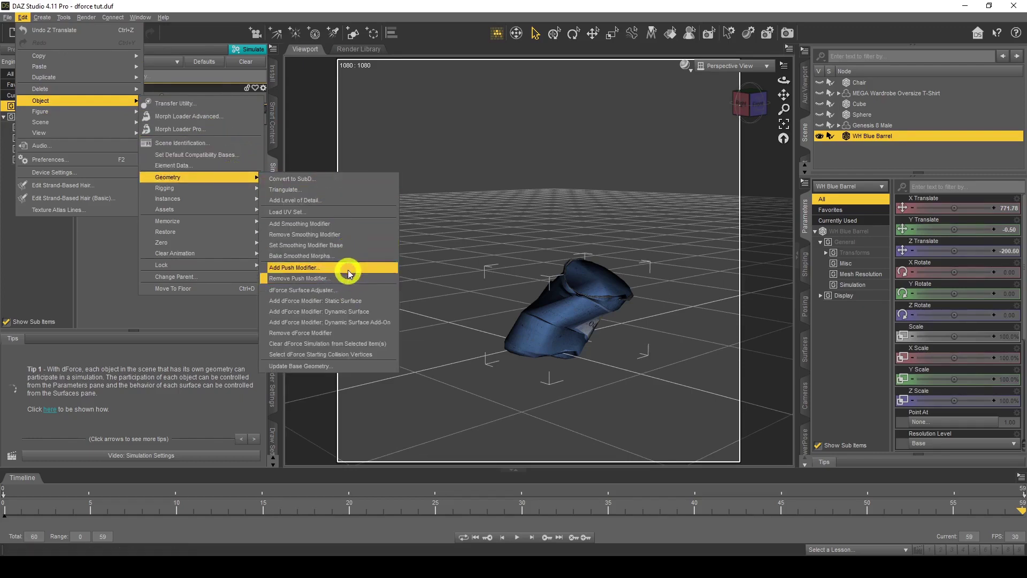
click(348, 225)
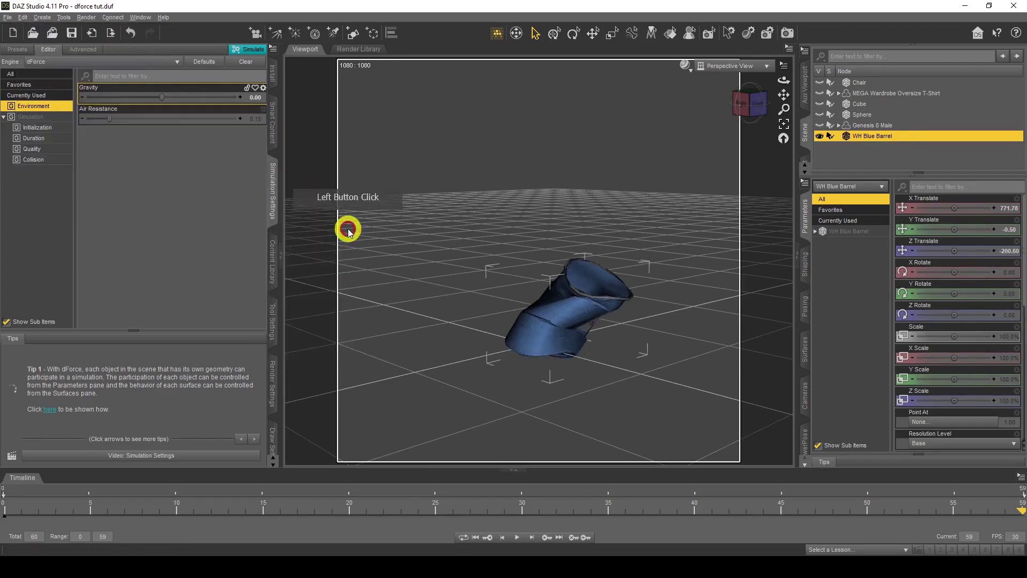
Convert the geometry of the WH Blue Barrel to SubD
click(22, 17)
click(53, 101)
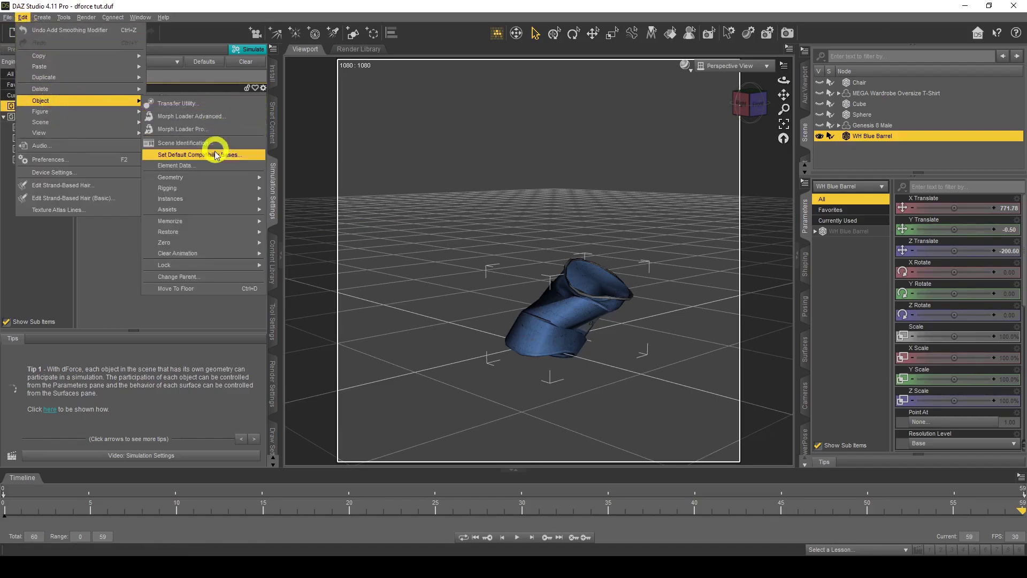
mouse_move(213, 178)
click(310, 179)
click(911, 330)
Review the View SubD Level and Render SubD Level in the barrel's Mesh Resolution parameters
click(848, 231)
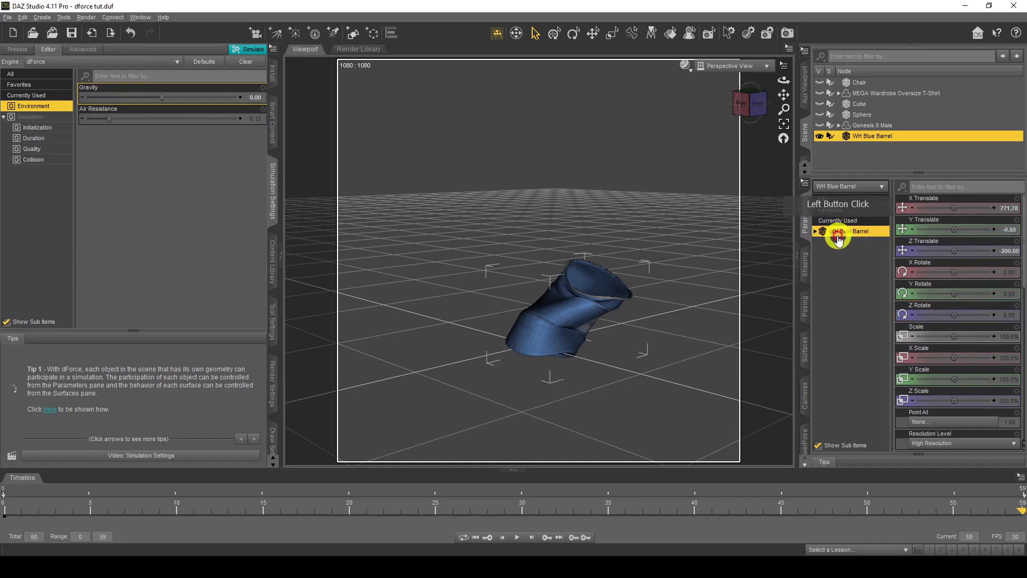
click(816, 231)
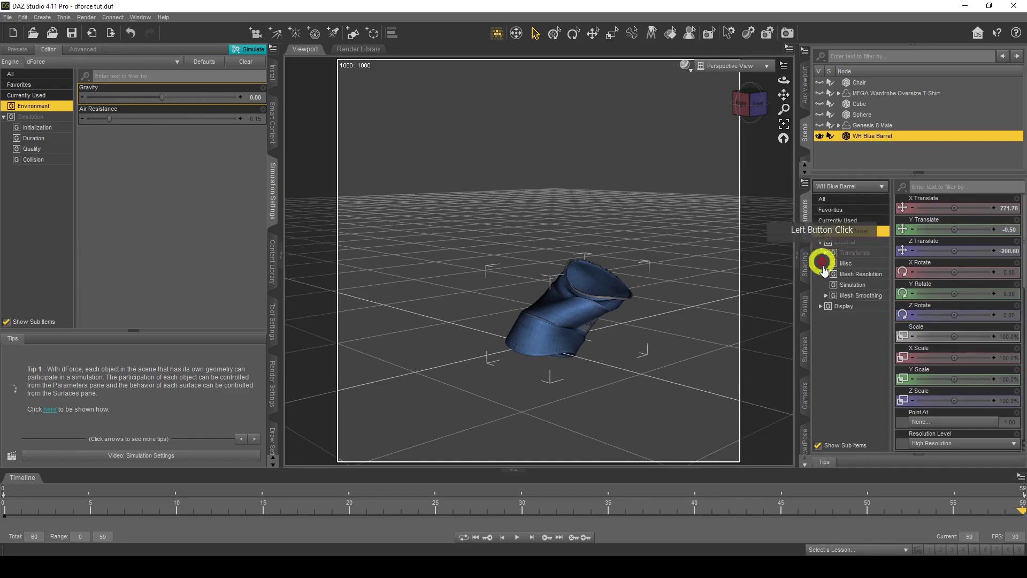
click(847, 276)
click(943, 222)
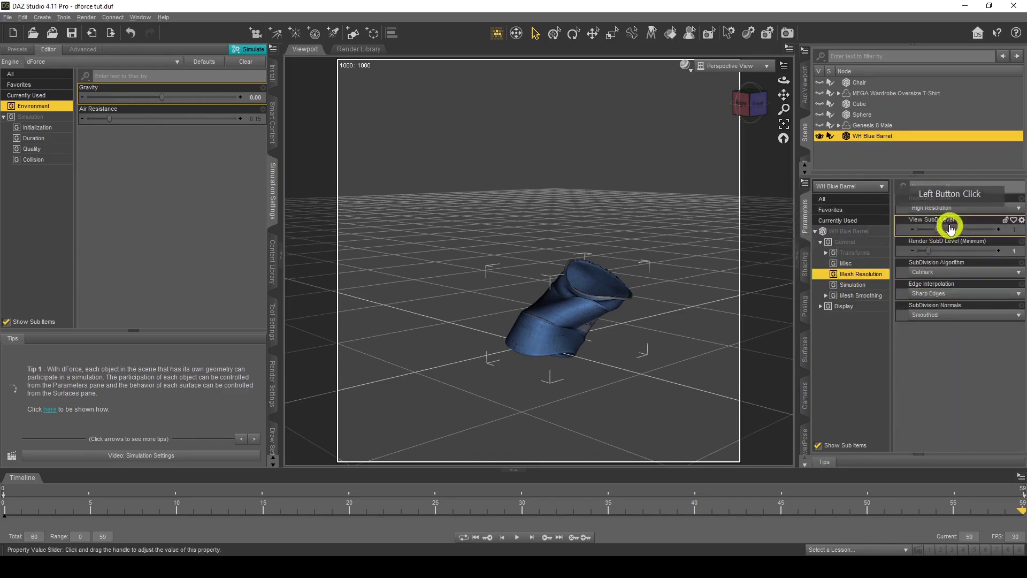
click(962, 247)
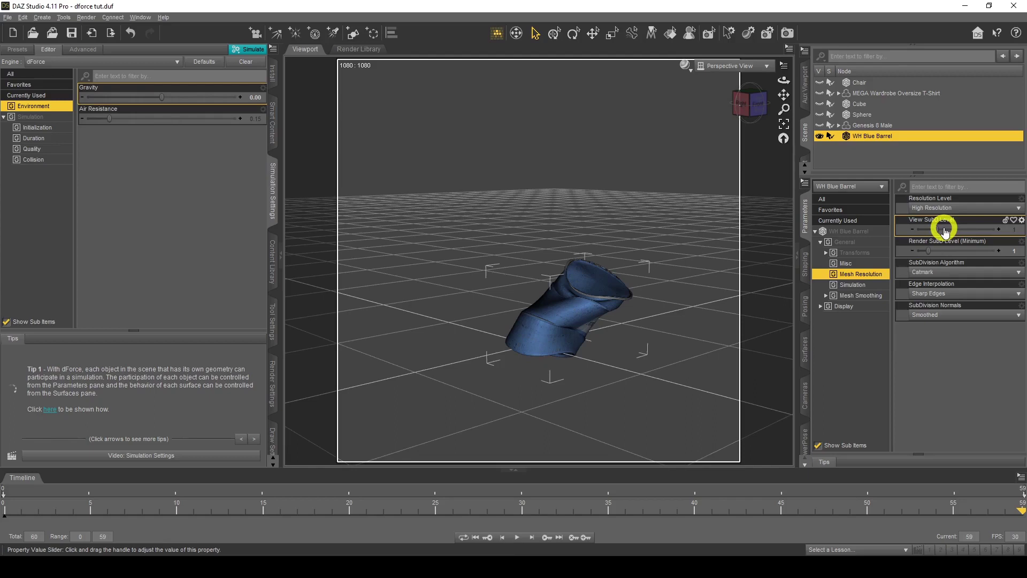
Set the Smoothing Iterations in the barrel's Mesh Smoothing parameters to 10
click(855, 287)
click(856, 296)
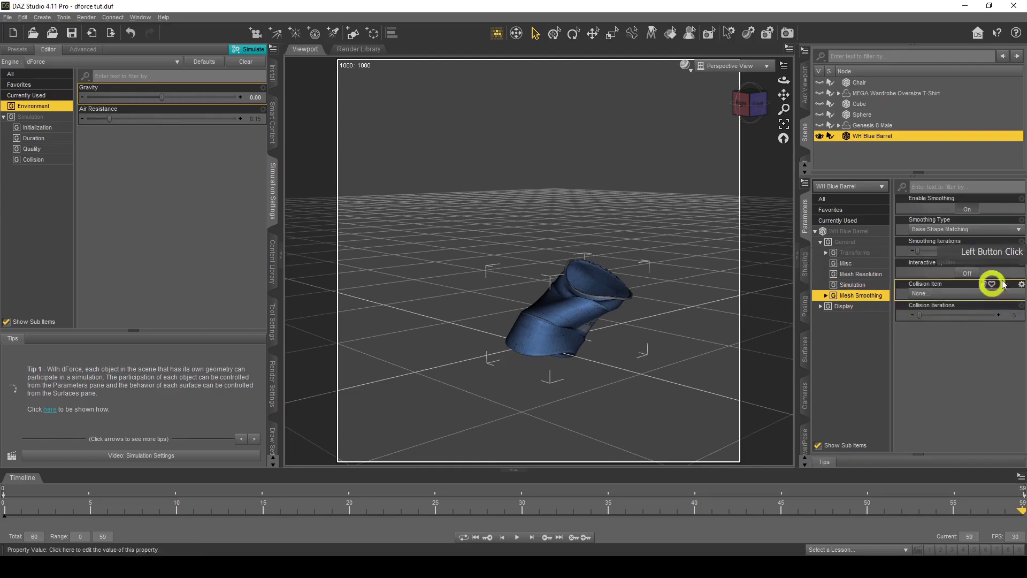
click(1014, 251)
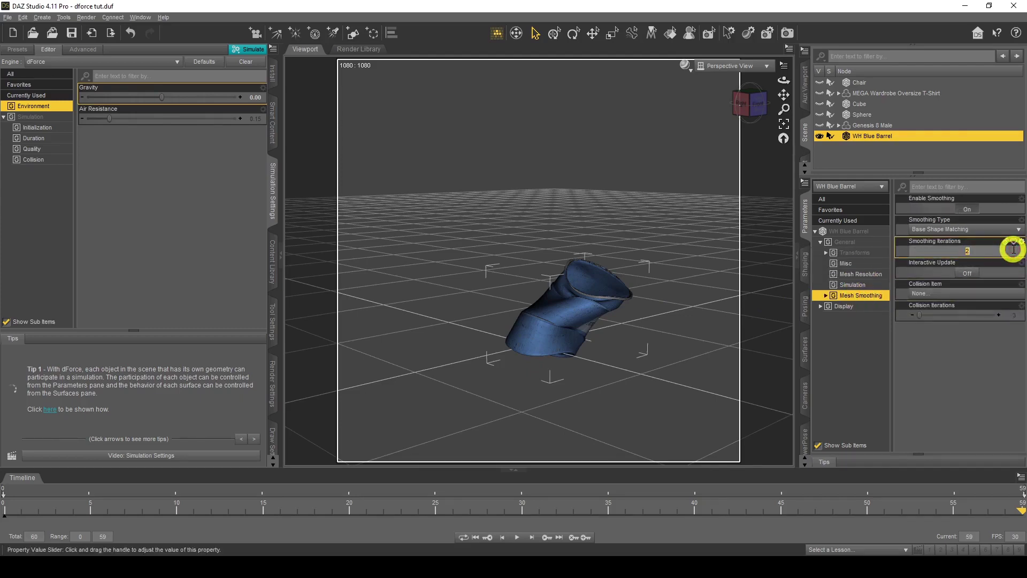
text(10)
key(Return)
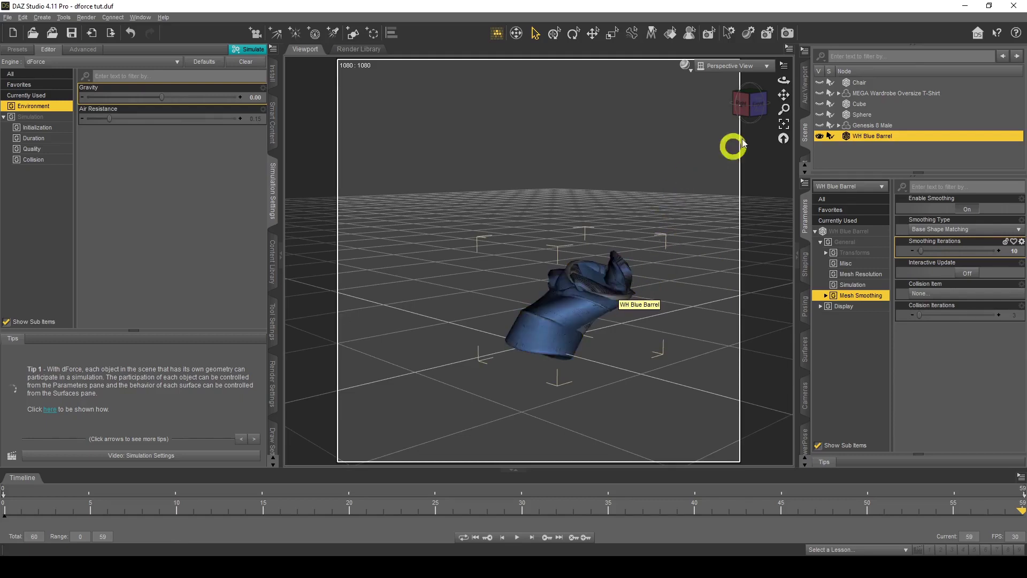
Reset the Smoothing Iterations in the barrel's Mesh Smoothing parameters to the default value
drag(777, 85, 779, 83)
click(1020, 243)
click(999, 294)
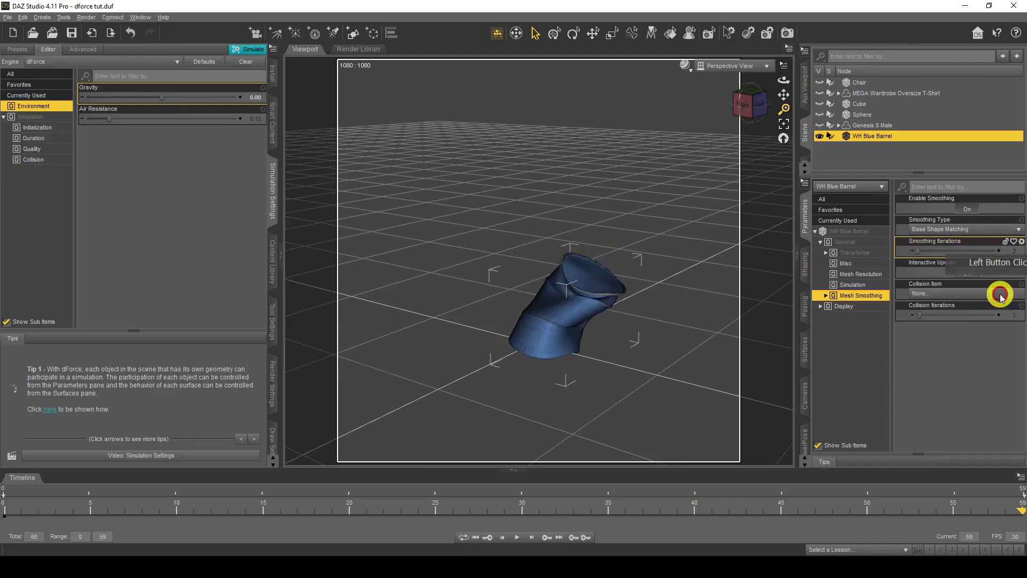
Preview the crushed barrel in NVIDIA Iray from several sides and return the viewport to Texture Shaded
click(684, 65)
click(688, 190)
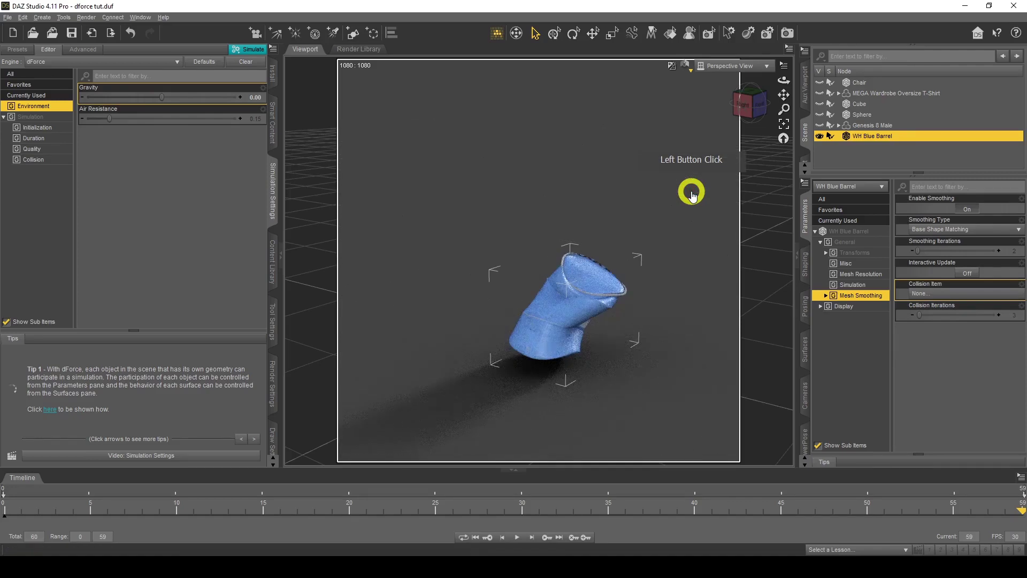
mouse_move(782, 81)
mouse_down()
mouse_move(805, 87)
mouse_move(782, 80)
mouse_up()
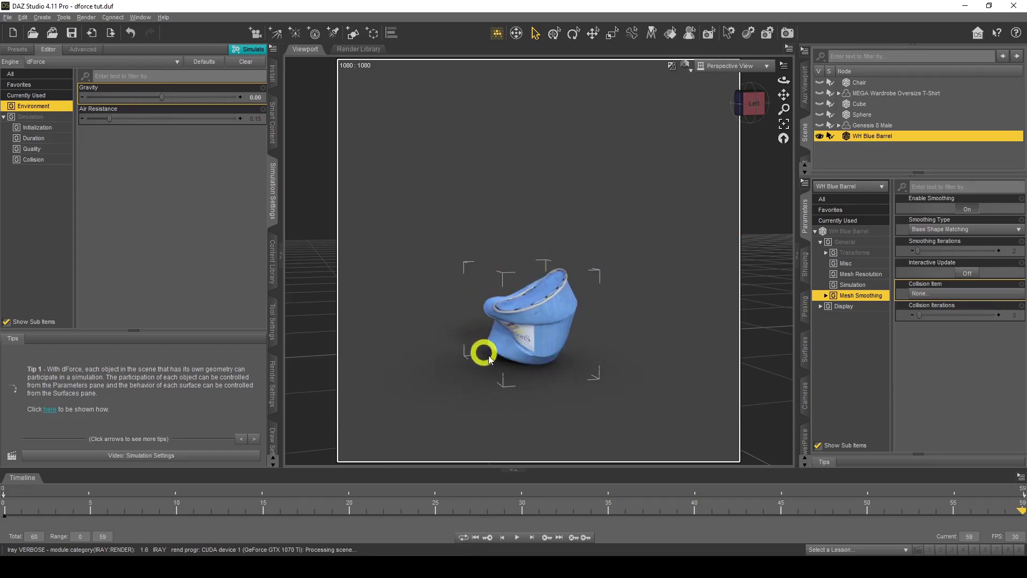
mouse_move(784, 81)
mouse_down()
mouse_move(837, 117)
mouse_move(807, 80)
mouse_move(785, 85)
mouse_up()
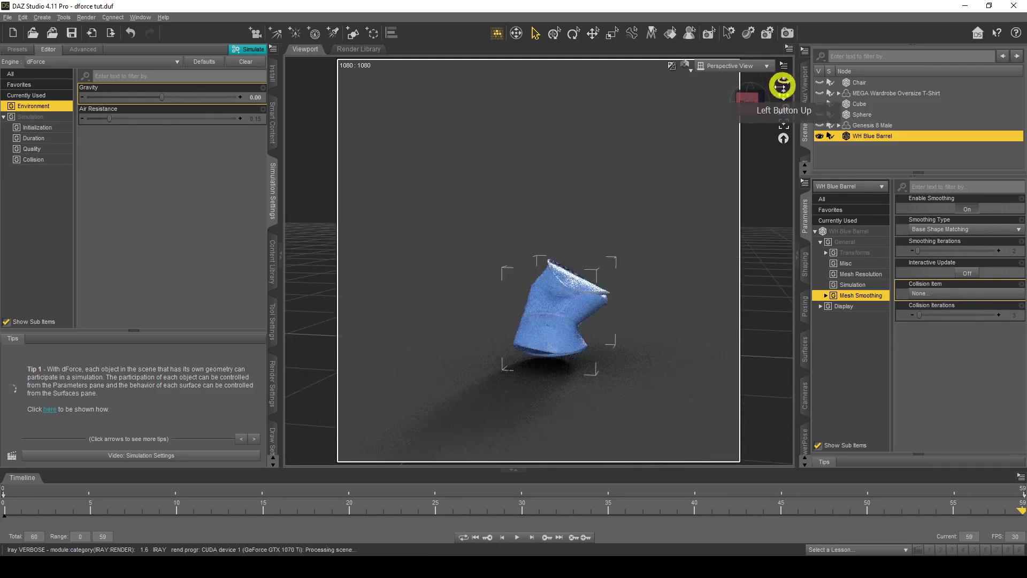
click(689, 69)
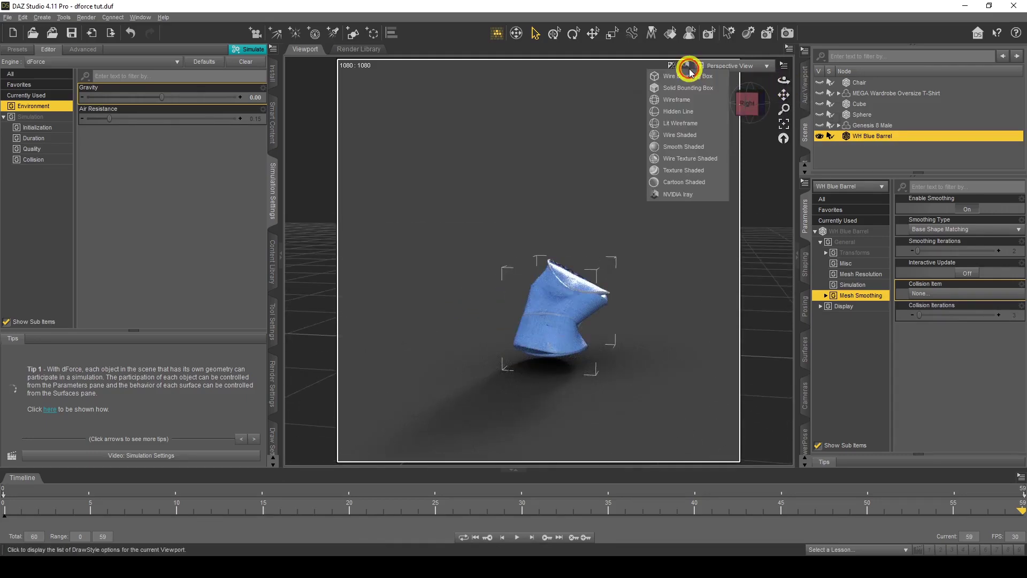
click(697, 170)
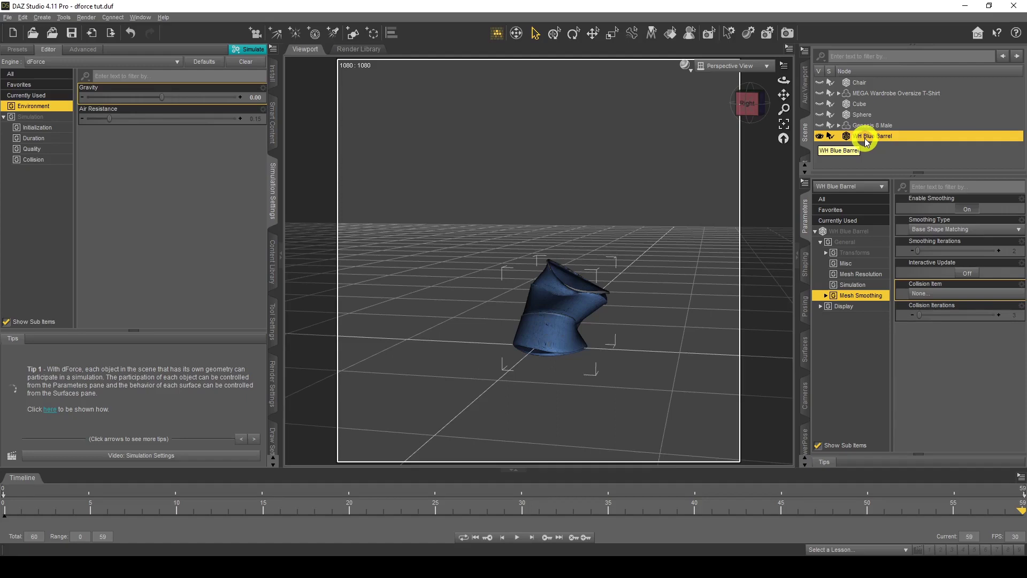
Export the crushed WH Blue Barrel to the Desktop as the Wavefront OBJ file "dforce barrel 2" at DAZ Studio scale (1 unit = 1cm)
click(8, 18)
click(35, 138)
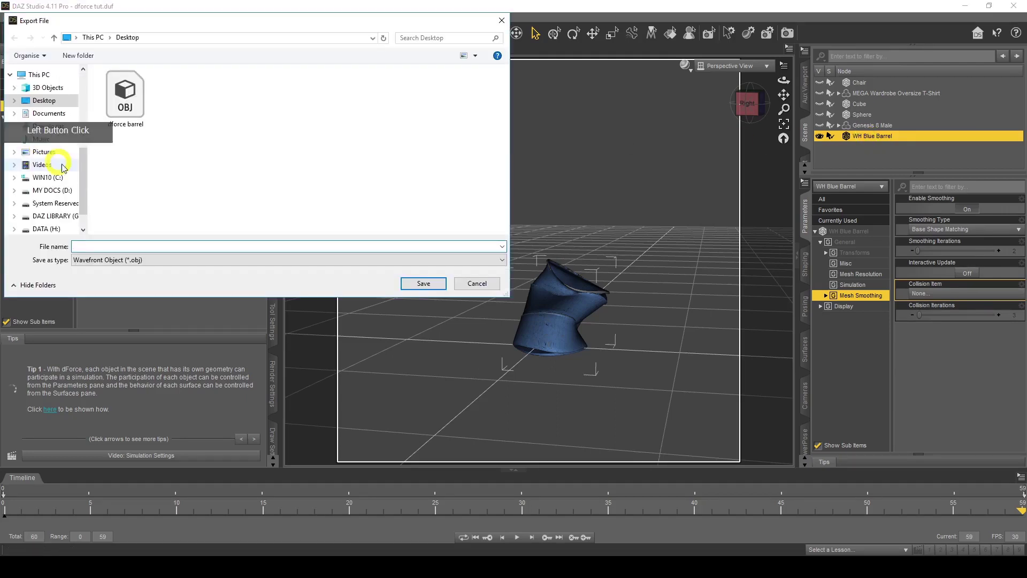
click(135, 101)
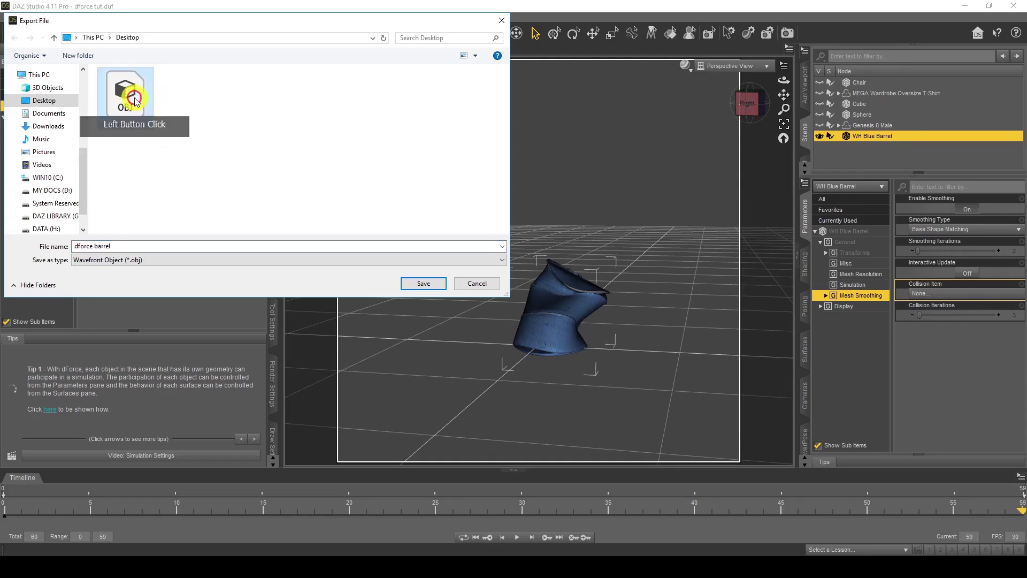
click(132, 246)
click(150, 243)
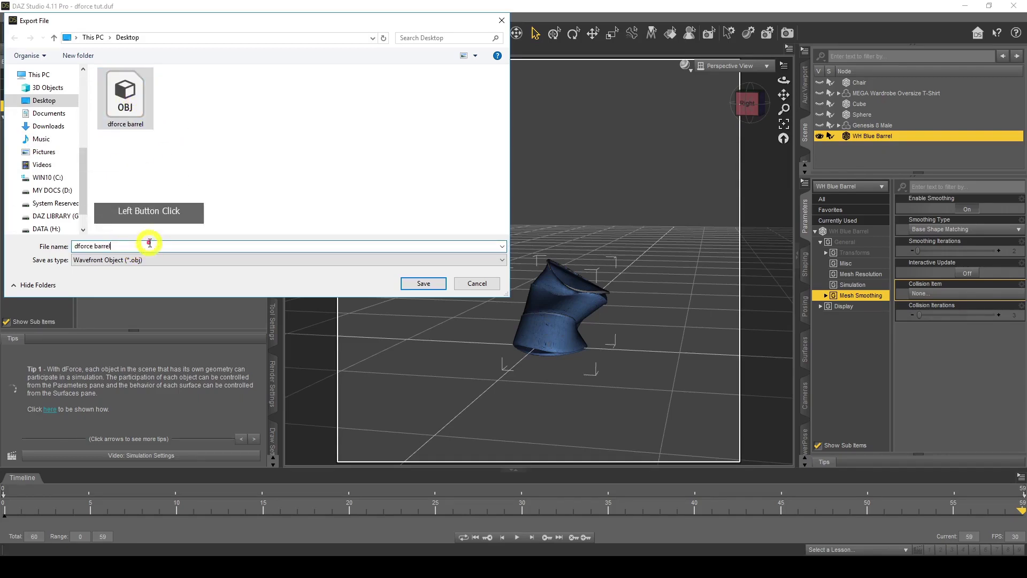
text(2)
click(413, 283)
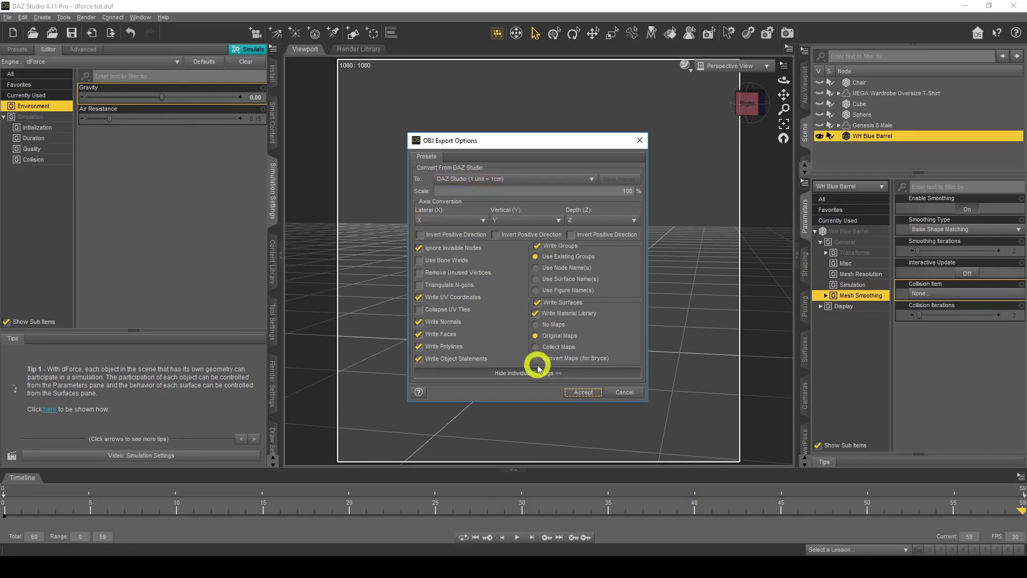
click(587, 394)
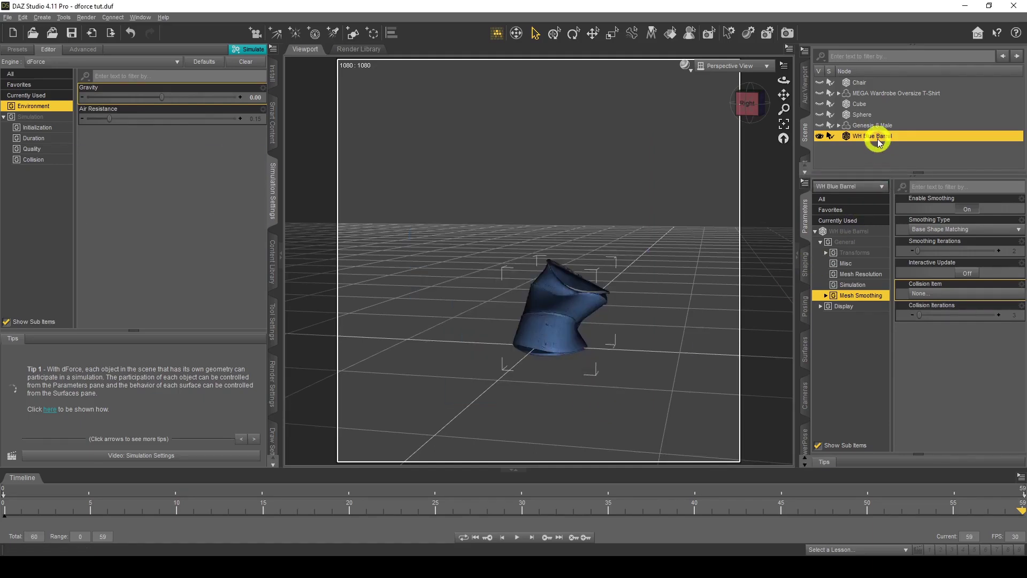
Delete the crushed barrel from the scene and load a fresh WH Blue Barrel prop
key(Delete)
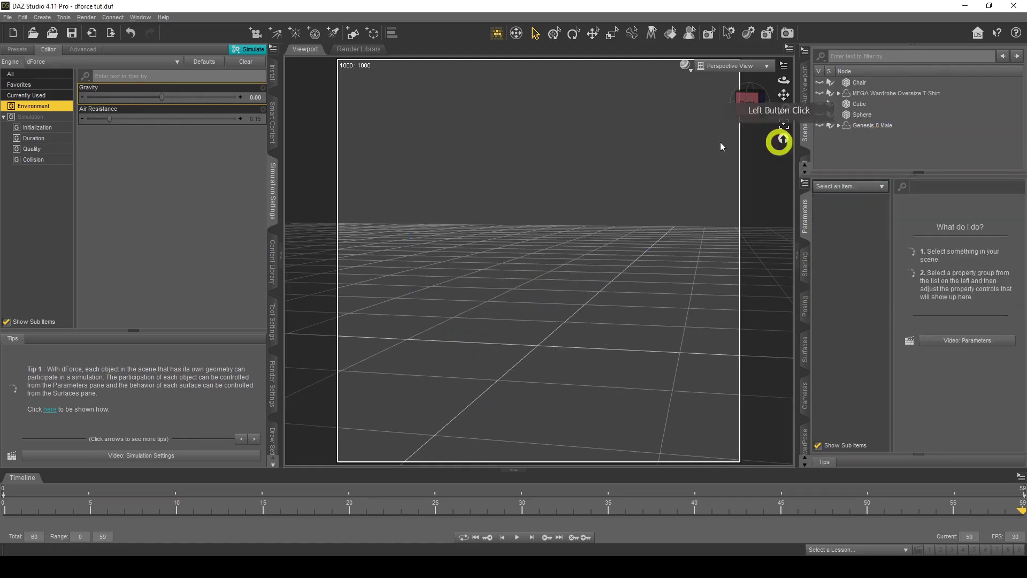
click(272, 125)
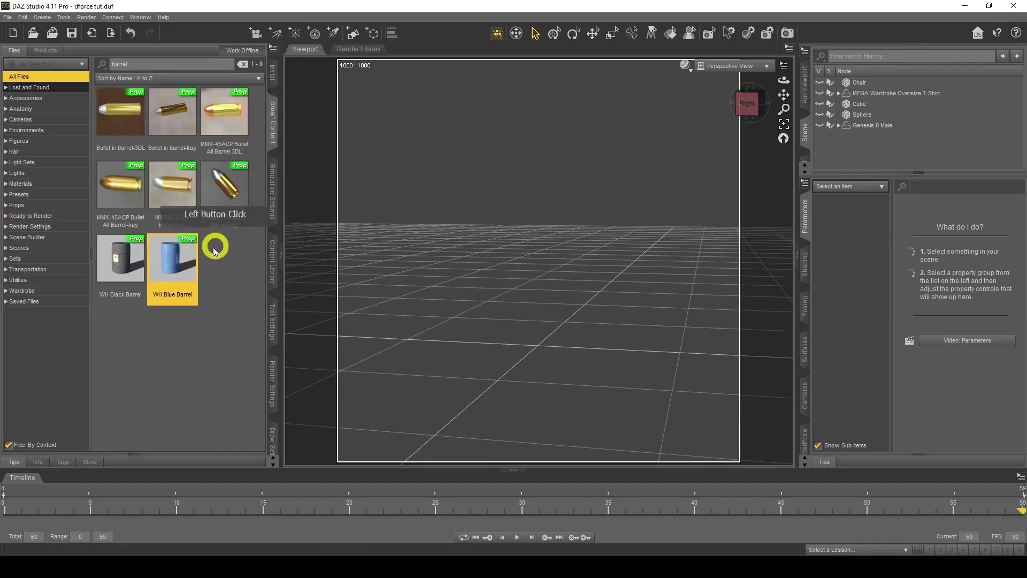
double_click(170, 270)
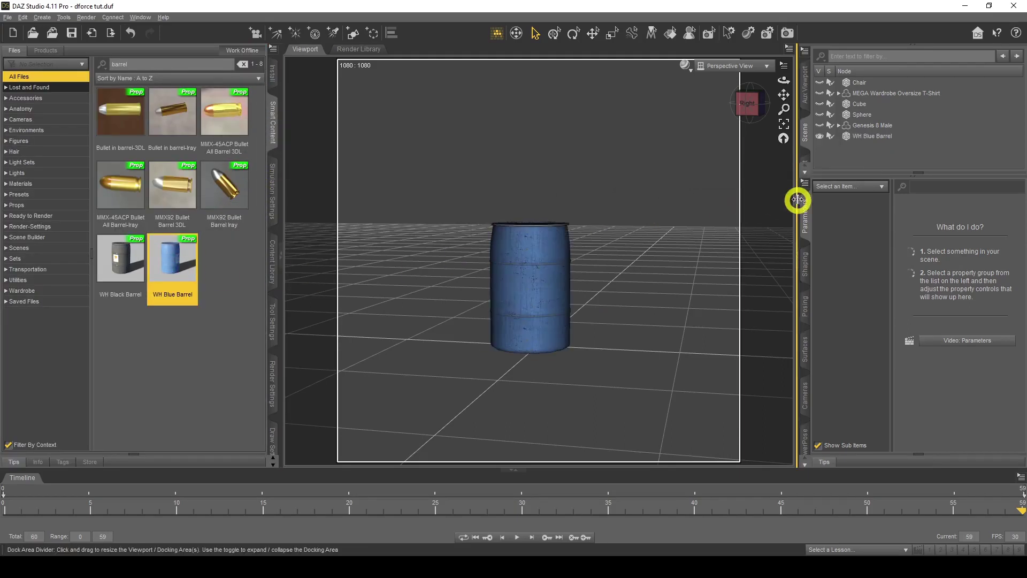
Choose dforce barrel 2.obj as the morph file for the new WH Blue Barrel in Morph Loader Pro
click(871, 136)
click(22, 17)
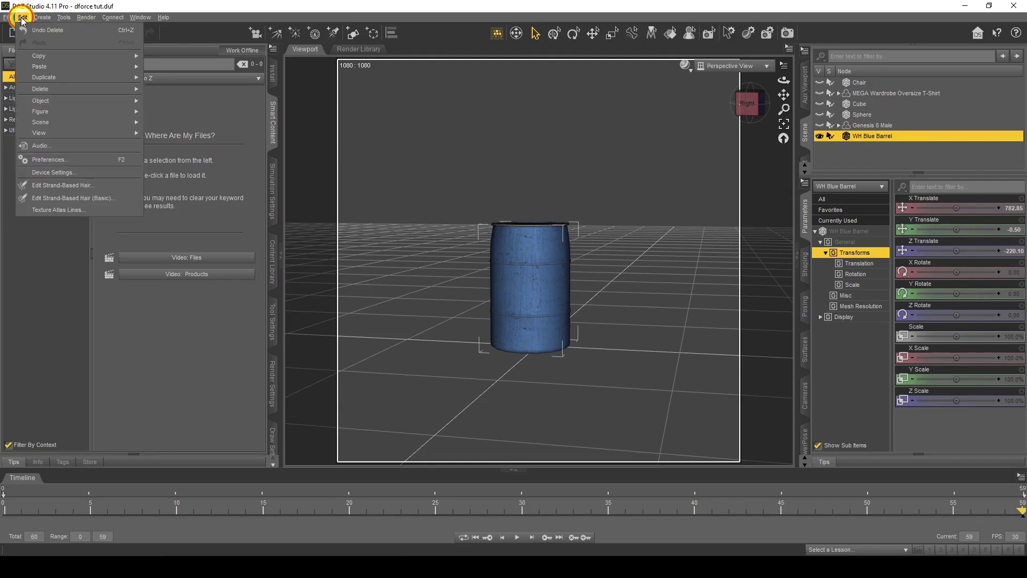
mouse_move(48, 98)
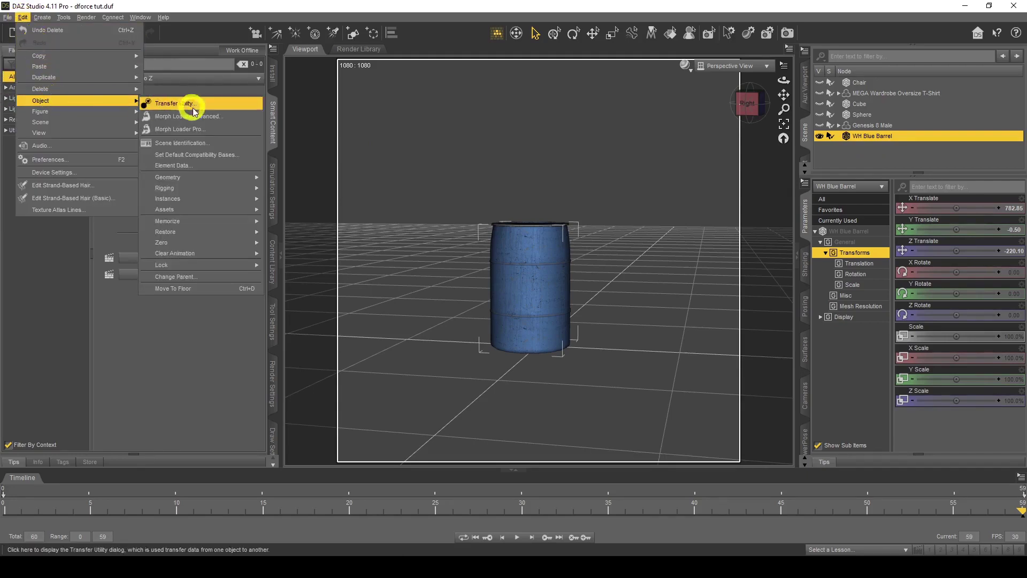
click(198, 129)
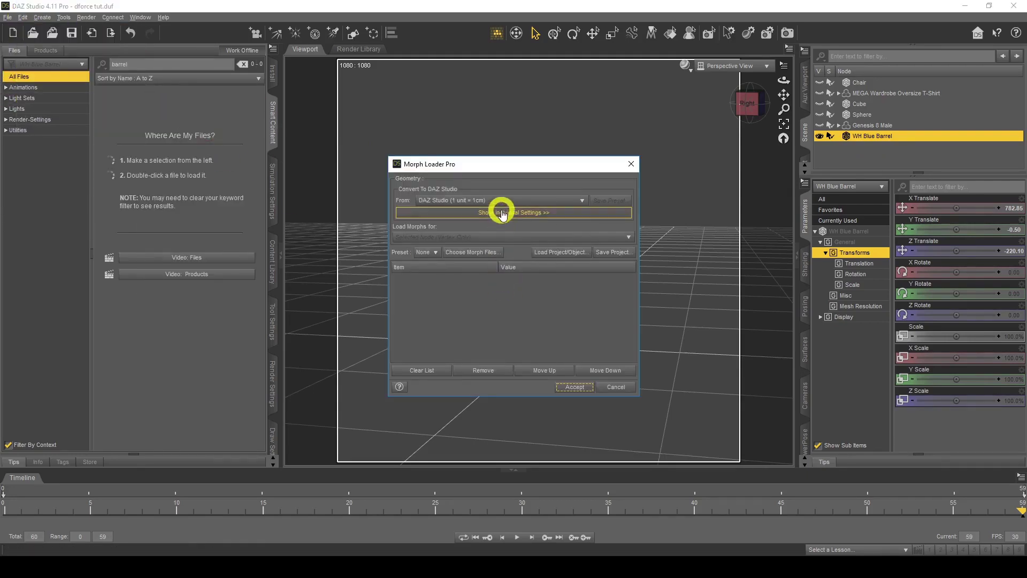
click(471, 254)
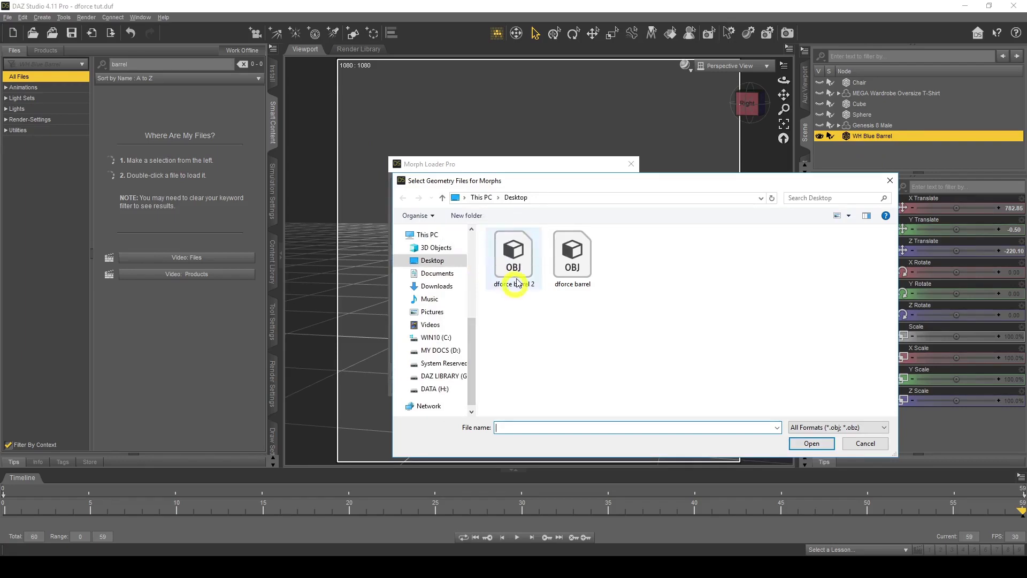
double_click(514, 259)
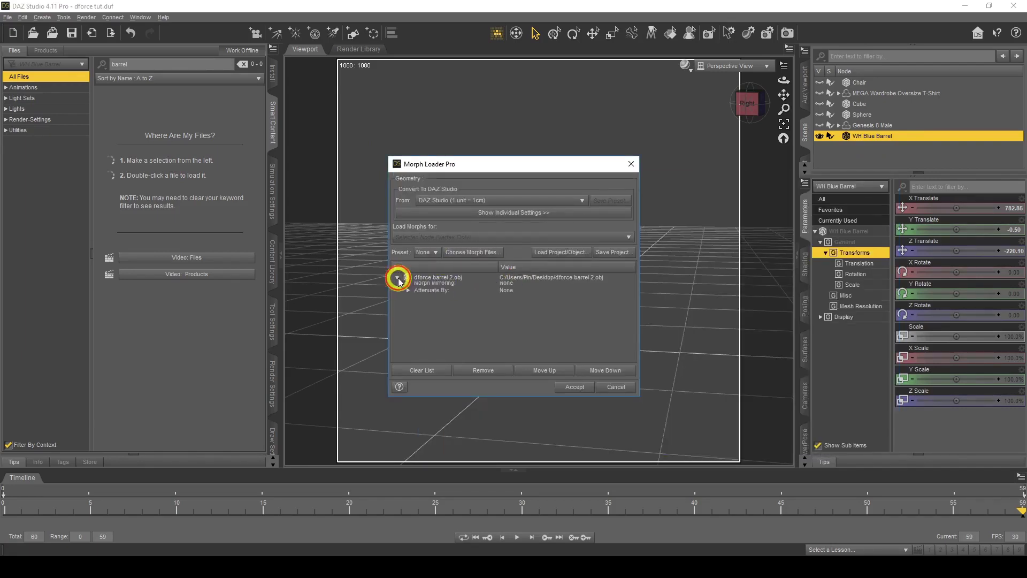
Set Reverse Deformations to Yes for dforce barrel 2.obj and try to create the morph
click(396, 277)
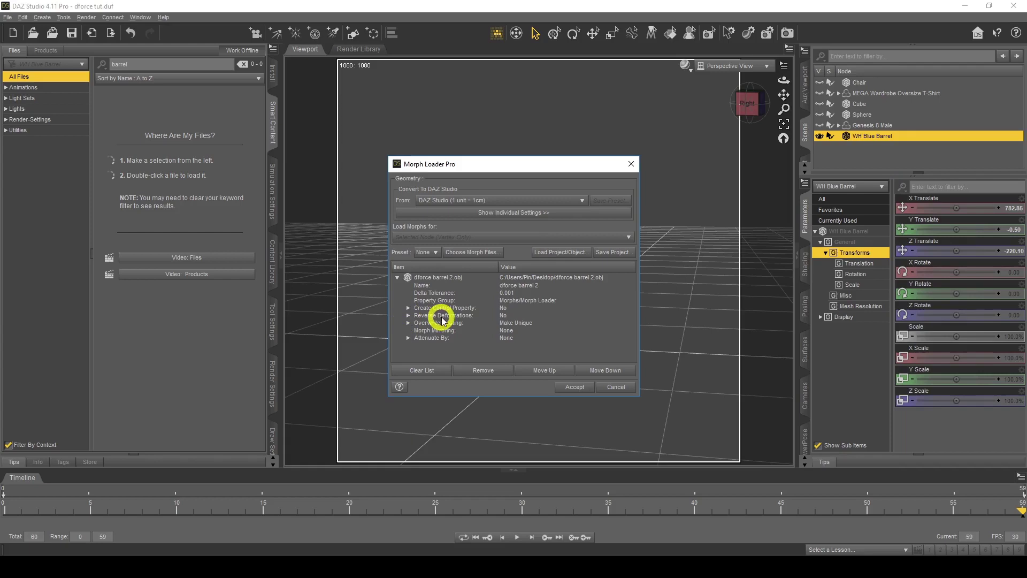
click(503, 316)
right_click(515, 323)
click(518, 323)
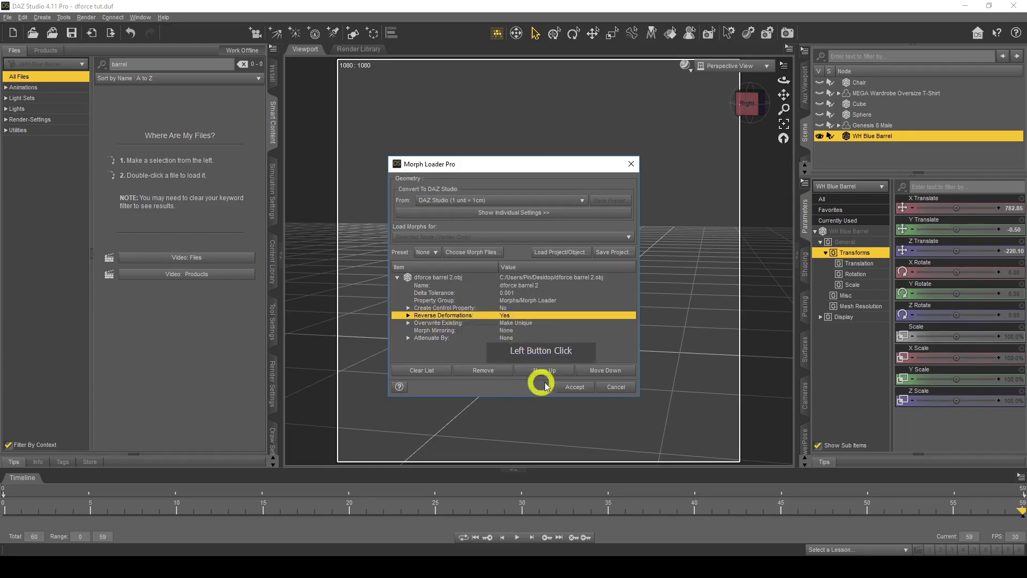
click(575, 387)
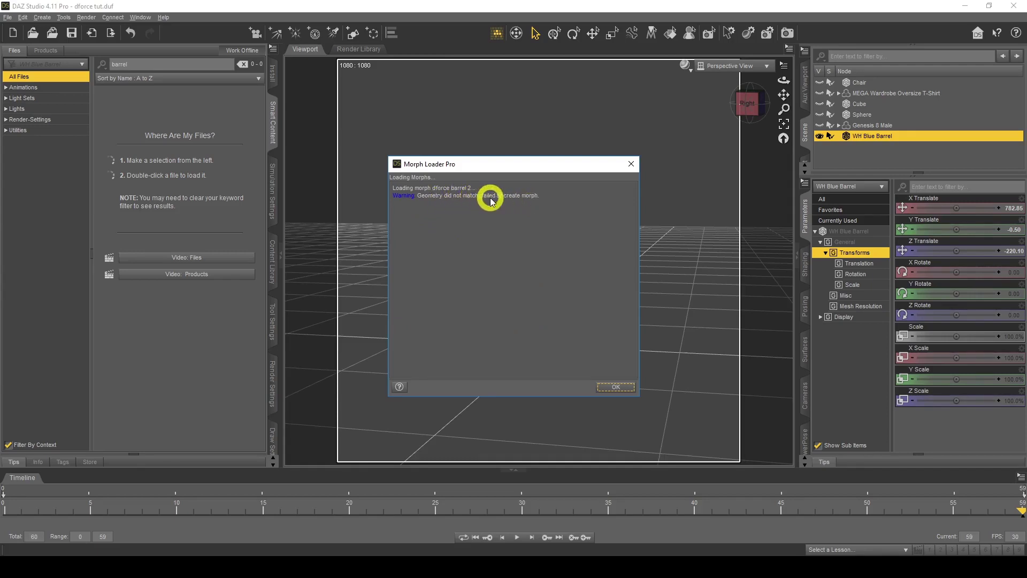
click(613, 386)
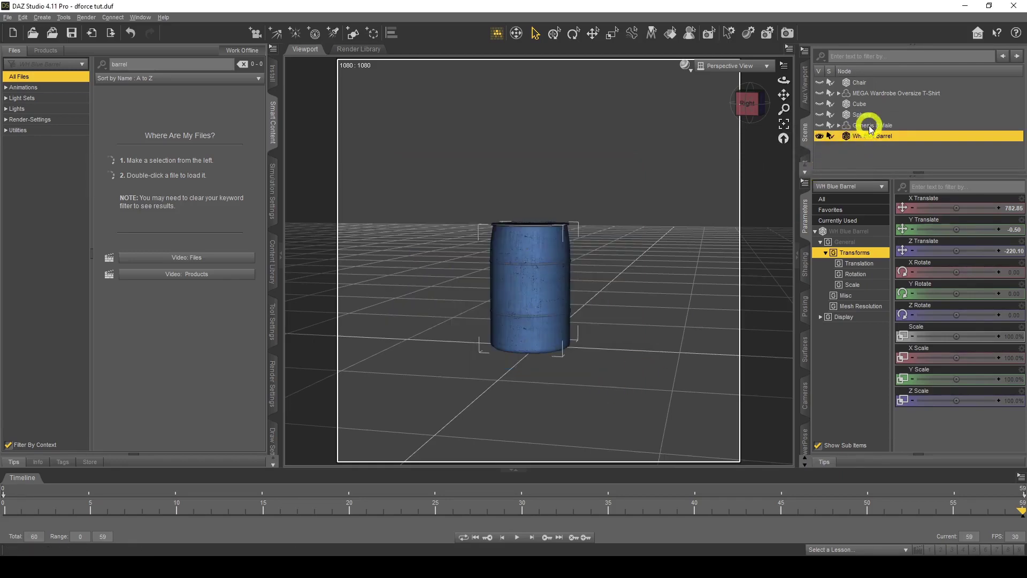
click(839, 126)
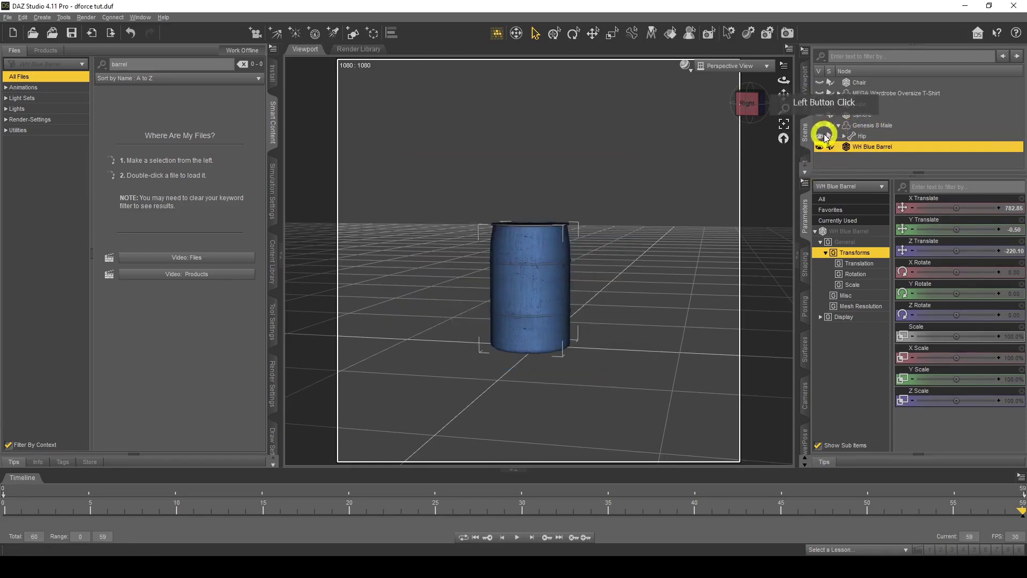
click(861, 127)
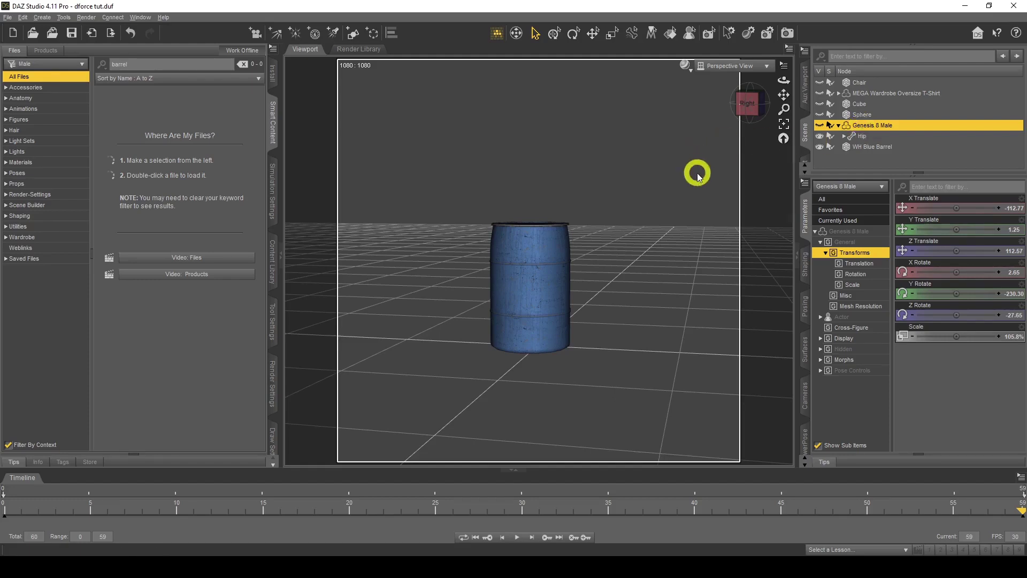
Choose dforce barrel.obj from the Desktop as the morph file for the WH Blue Barrel in Morph Loader Pro
click(856, 146)
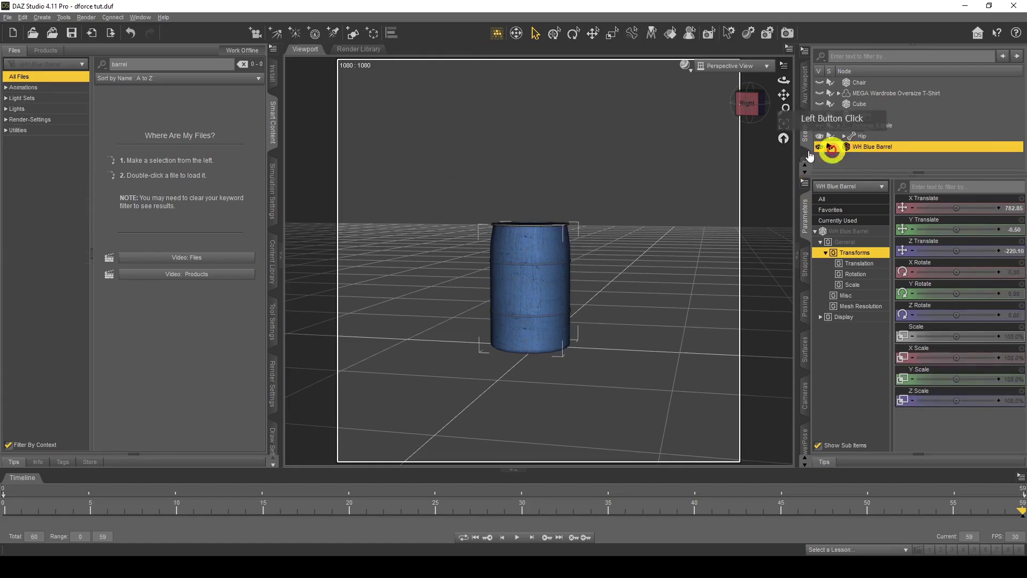
click(26, 17)
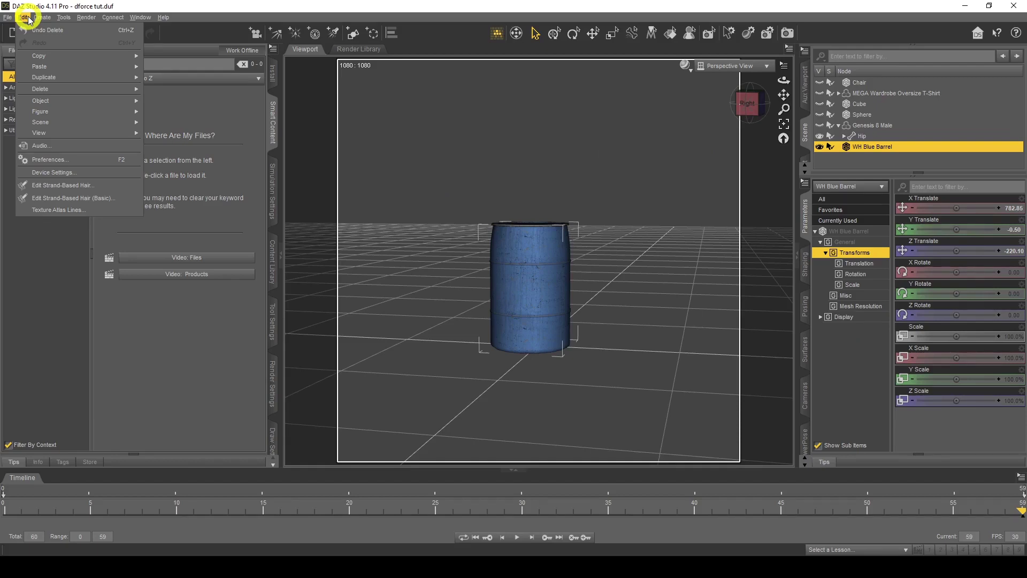
mouse_move(81, 103)
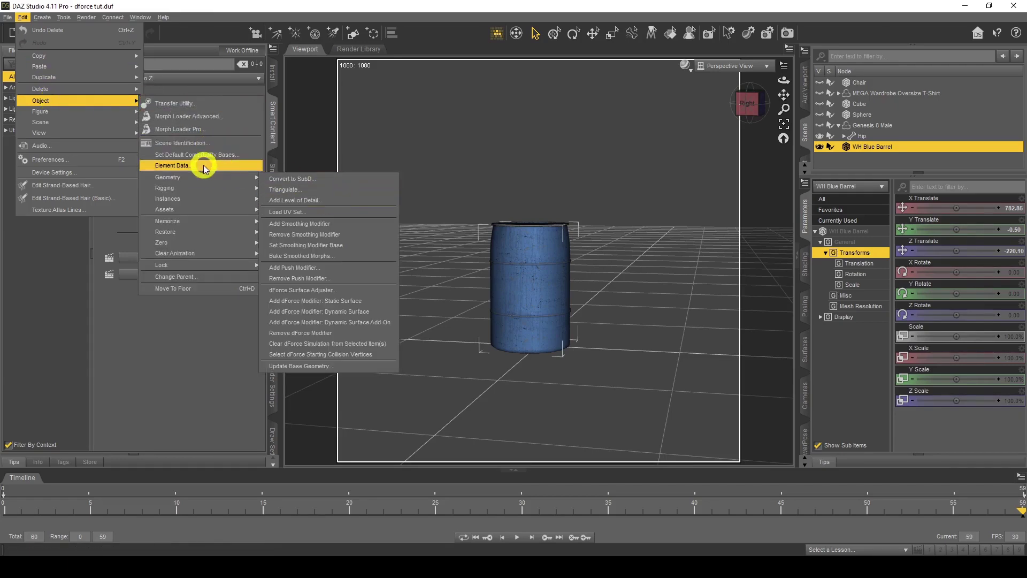
click(211, 128)
click(465, 253)
click(573, 270)
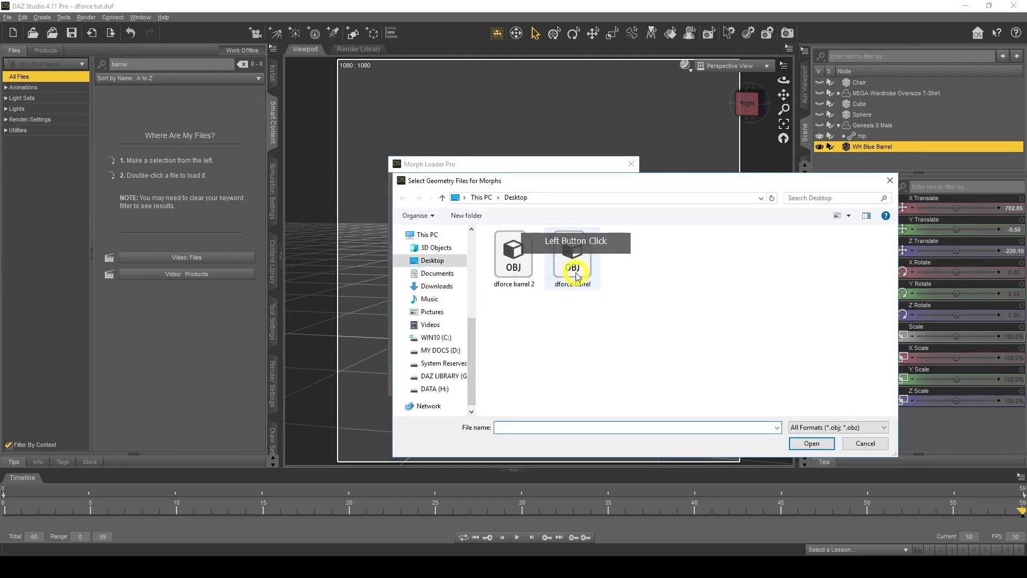
double_click(574, 270)
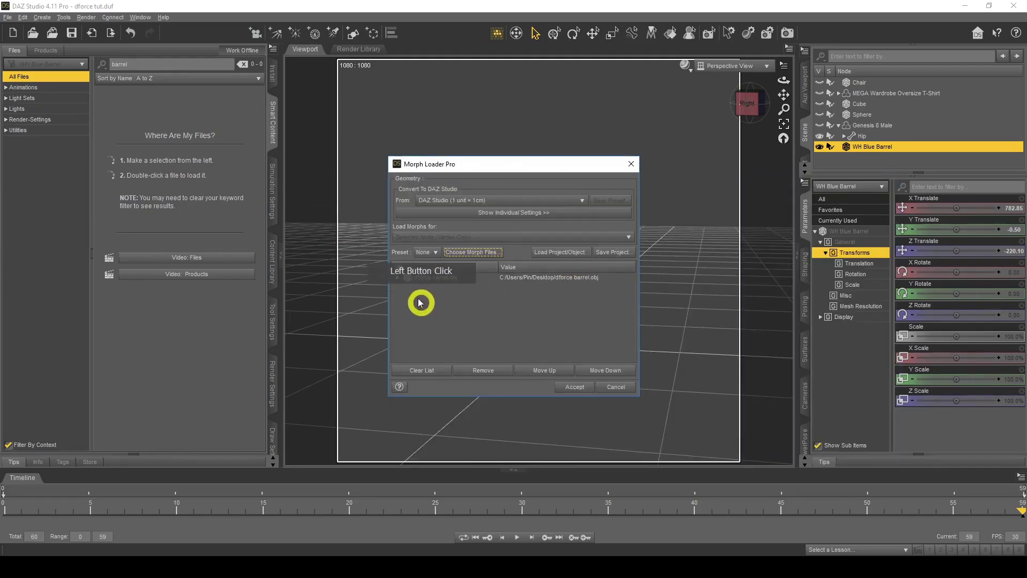
Set Reverse Deformations to Yes for dforce barrel.obj and create the morph on the barrel
click(397, 277)
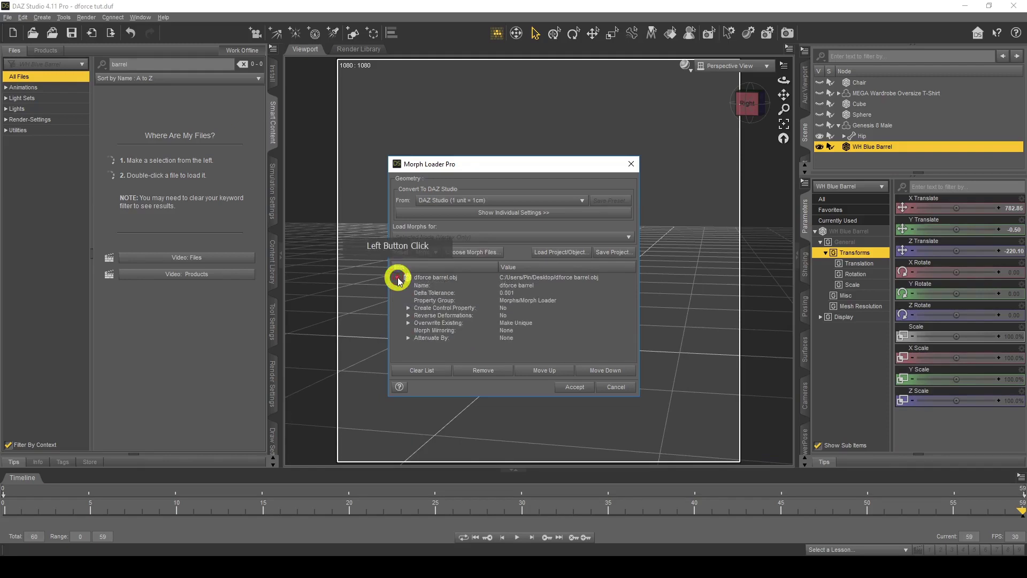
right_click(508, 317)
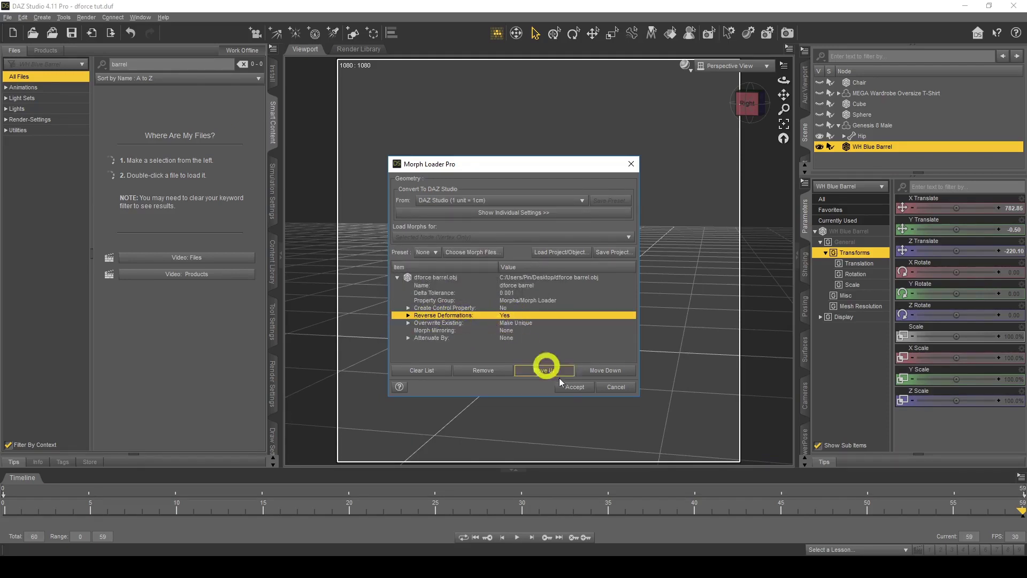
click(574, 390)
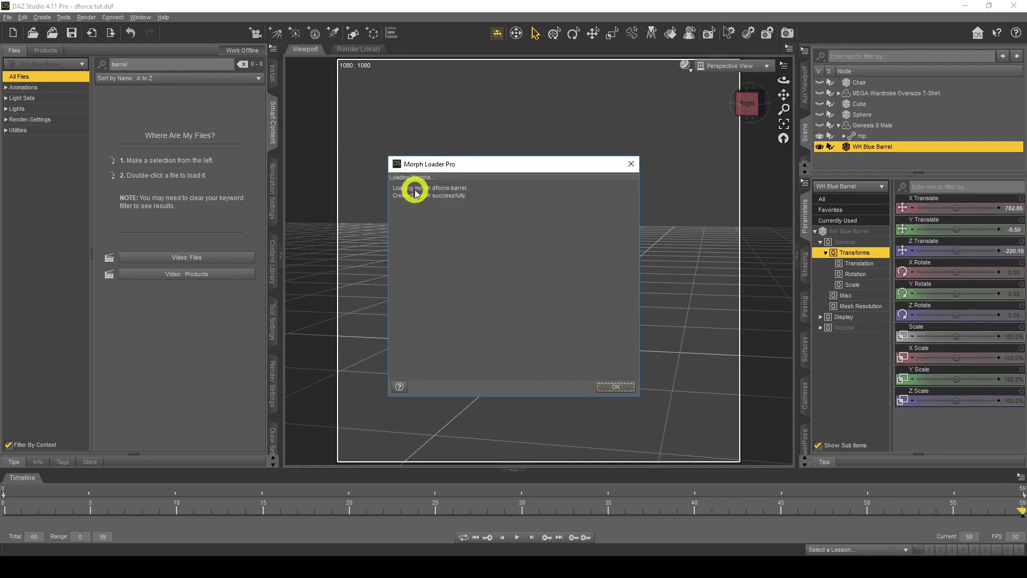
click(617, 388)
Set the barrel's "dforce barrel" morph to about 46.9% and preview the deformed barrel in NVIDIA Iray
click(911, 281)
click(847, 326)
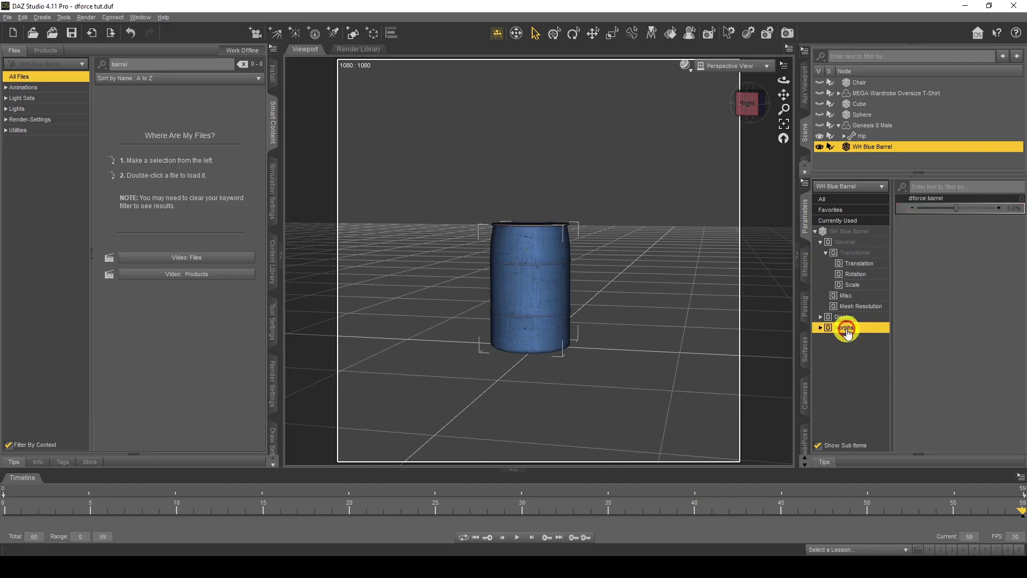
drag(956, 208, 979, 213)
drag(784, 81, 788, 79)
drag(983, 209, 976, 208)
click(685, 65)
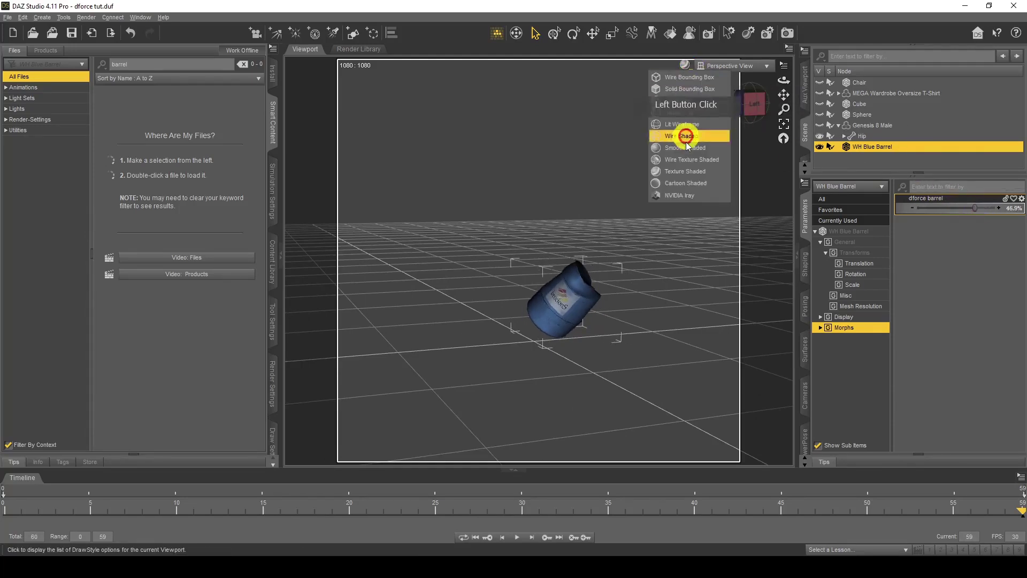
click(688, 196)
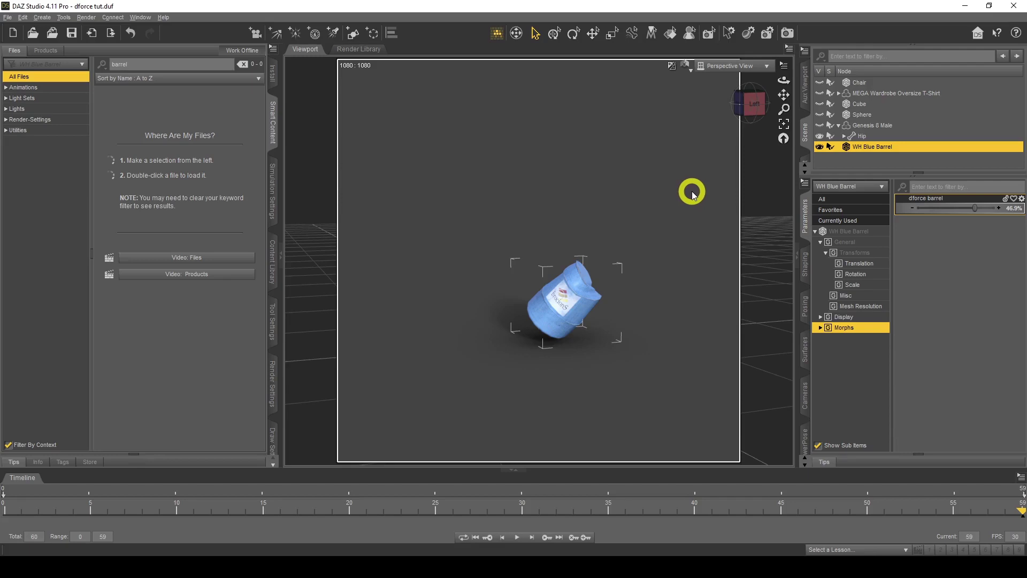
click(866, 126)
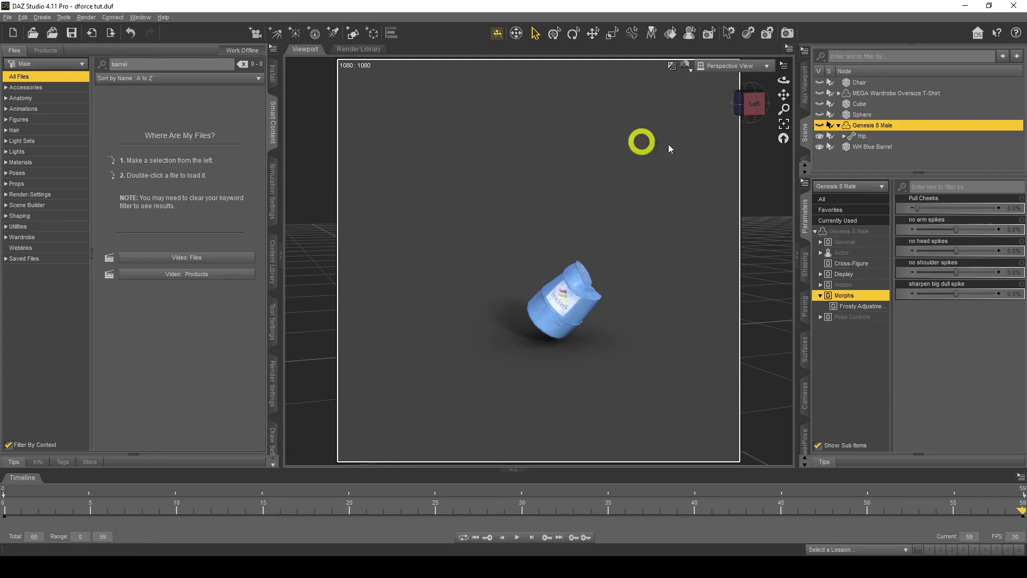
click(854, 150)
click(8, 17)
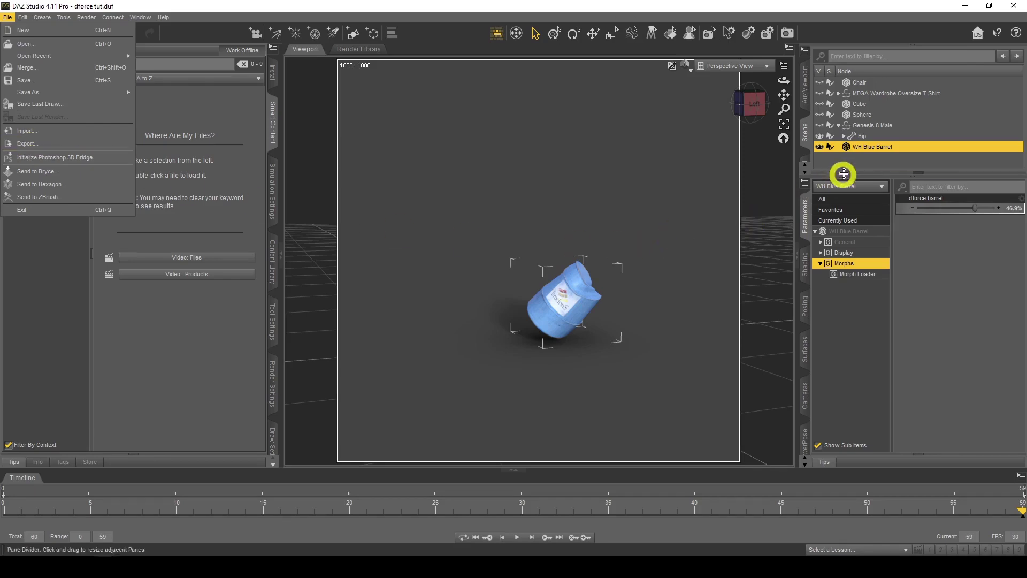
click(854, 156)
click(855, 155)
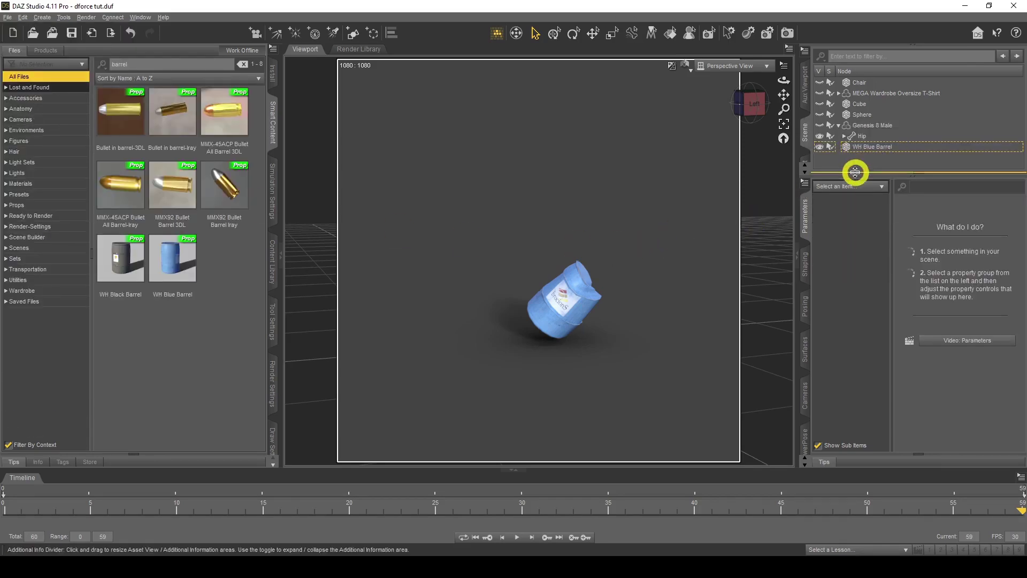
click(843, 138)
click(881, 126)
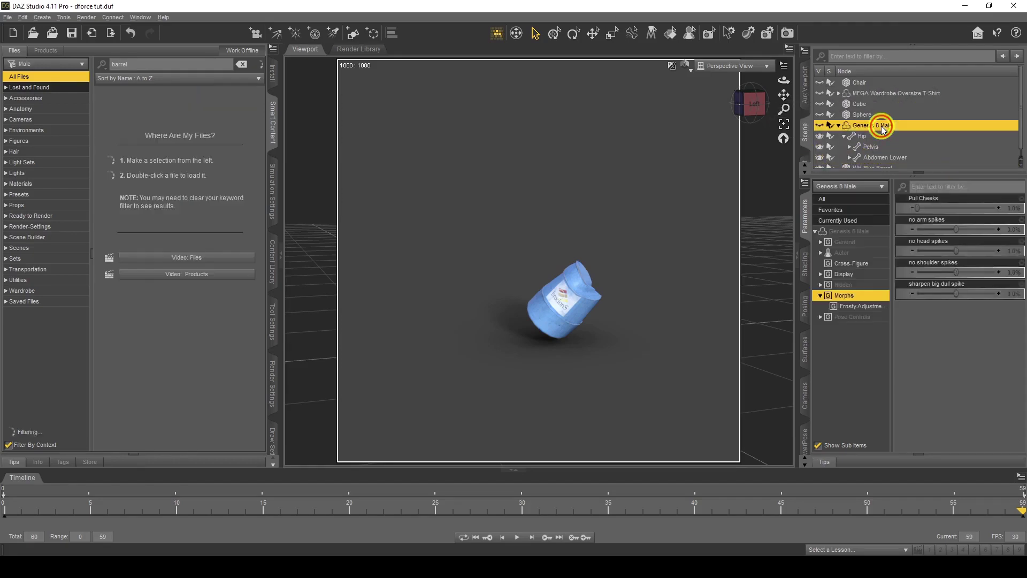